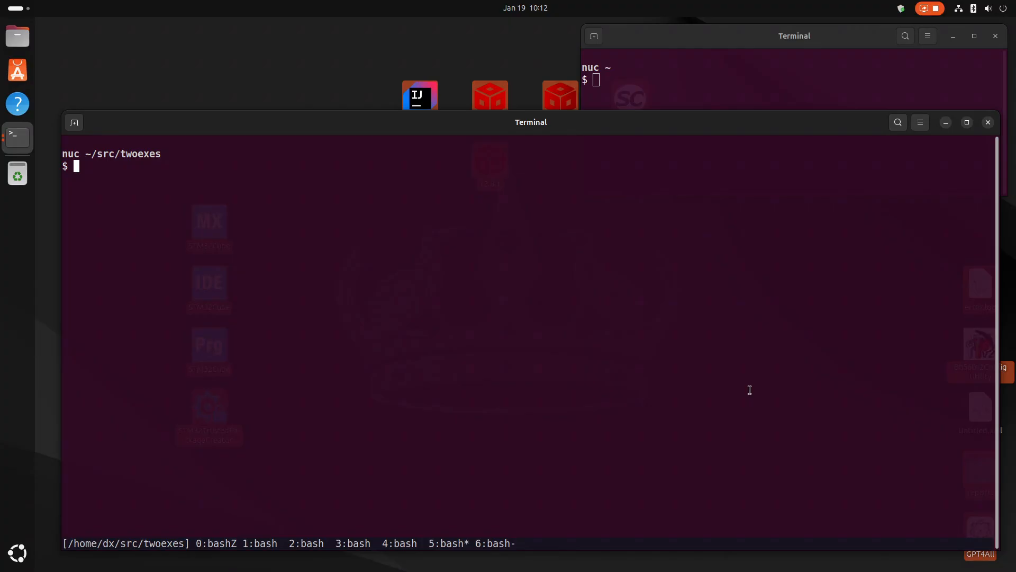
List the twoexes folder and display its directory tree to examine the main.cpp and addnum.cpp source files.
type("ls")
key("Return")
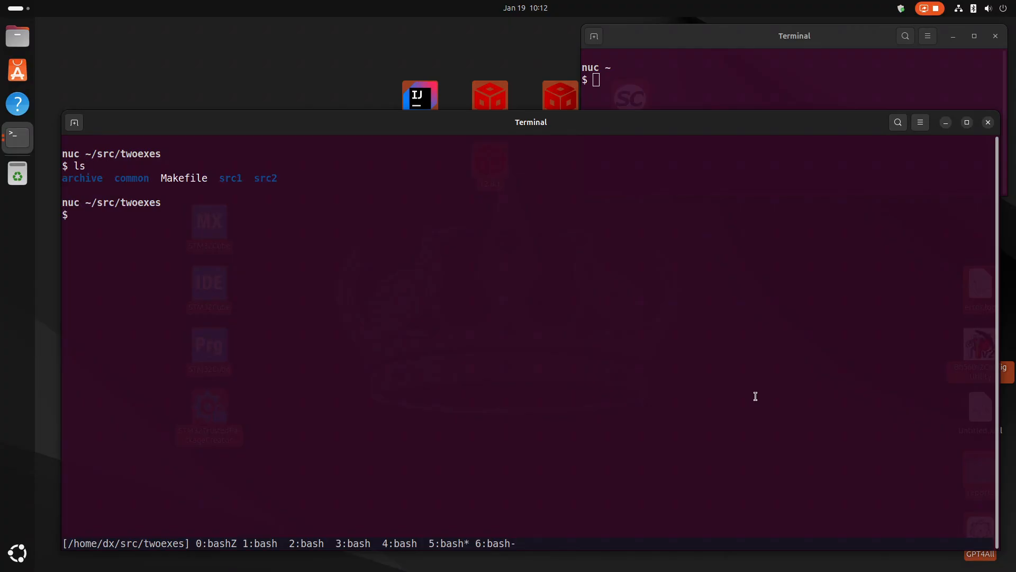
type("tree")
key("Return")
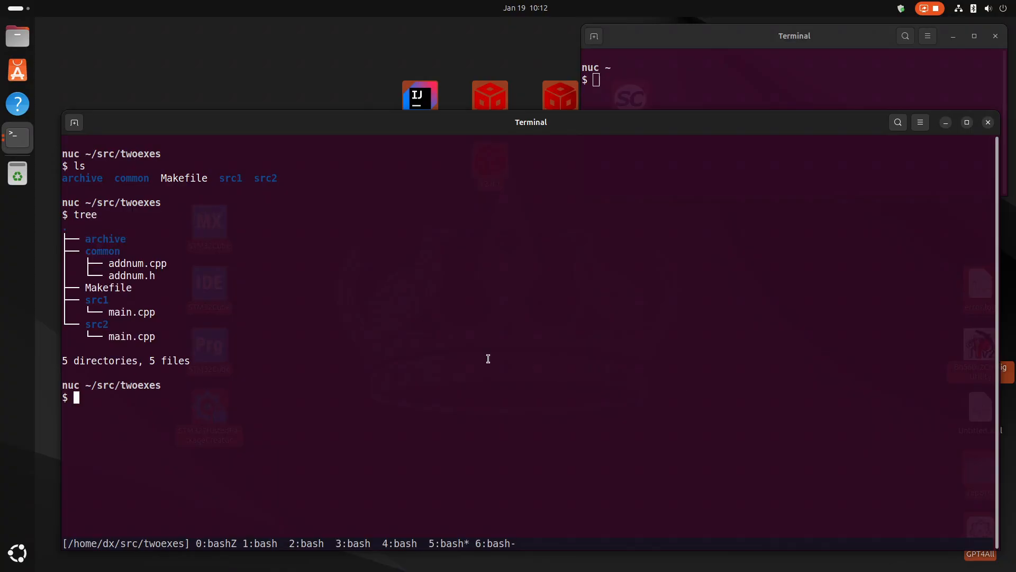
left_click_drag(109, 311, 153, 311)
left_click_drag(109, 336, 161, 333)
left_click_drag(109, 263, 159, 267)
left_click(295, 277)
Open the Makefile in vi, examine the include and shared source arguments in app1's compile rule, and quit.
type("vi Makefile")
key("Return")
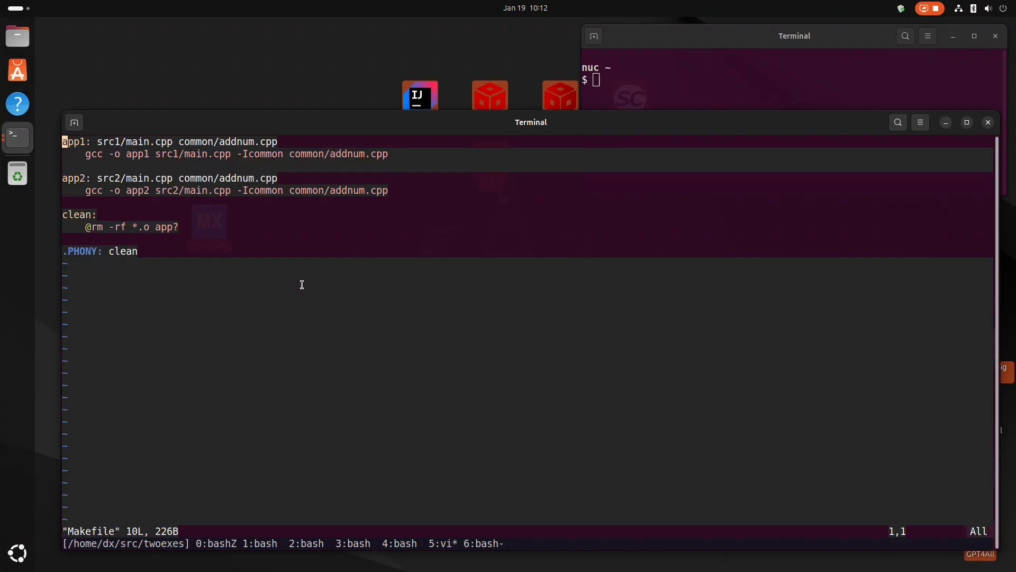
key("j")
left_click_drag(242, 154, 266, 154)
left_click_drag(329, 154, 348, 155)
type(":q")
key("Return")
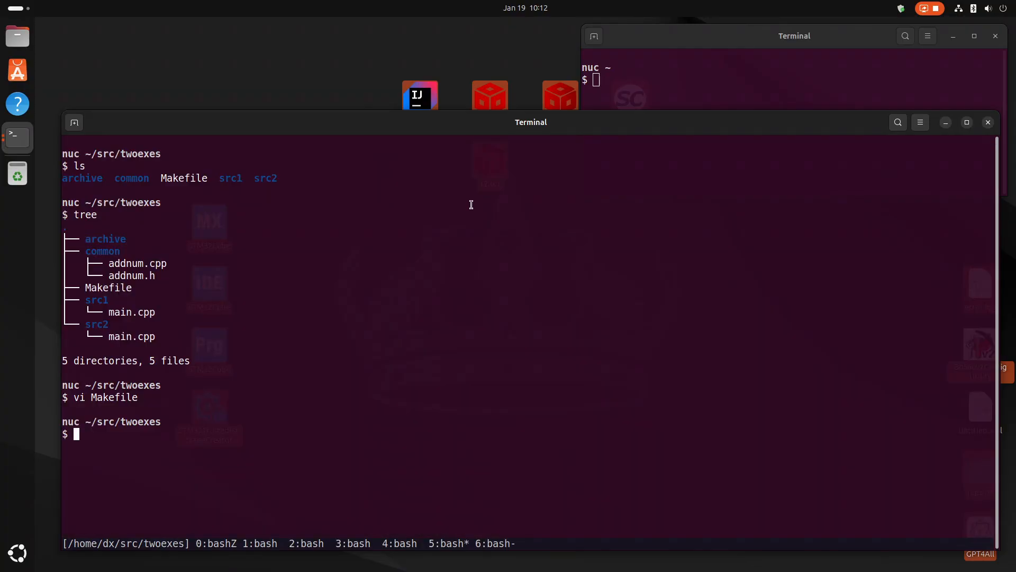
Print the contents of src1/main.cpp with cat.
type("cat src1/ma")
key("Tab")
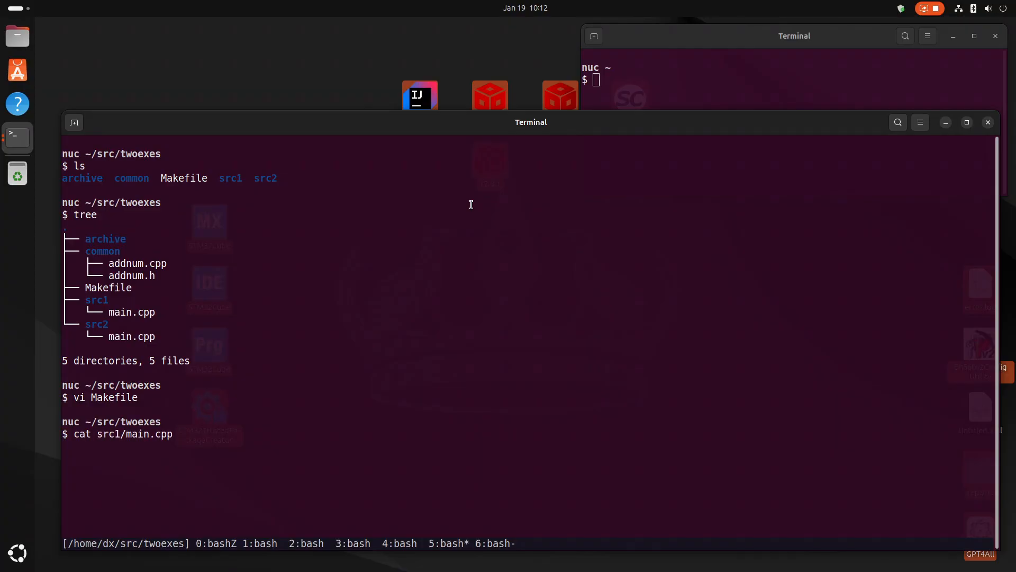
key("Return")
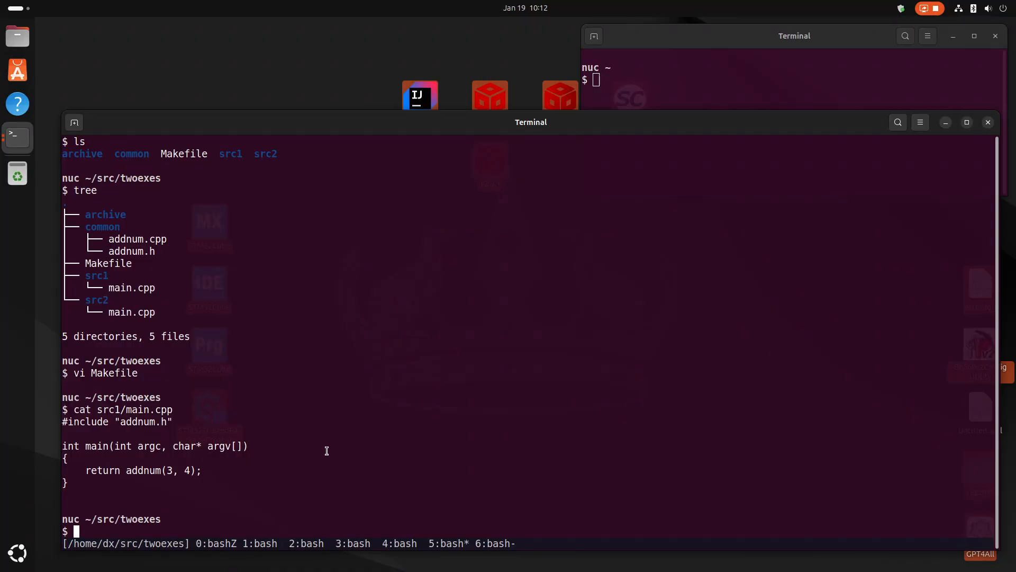
Recall the last cat command and change its path to print src2/main.cpp.
key("Up")
key("Left")
key("Left")
key("Left")
key("Left")
key("Left")
key("Left")
key("Left")
key("Left")
key("Left")
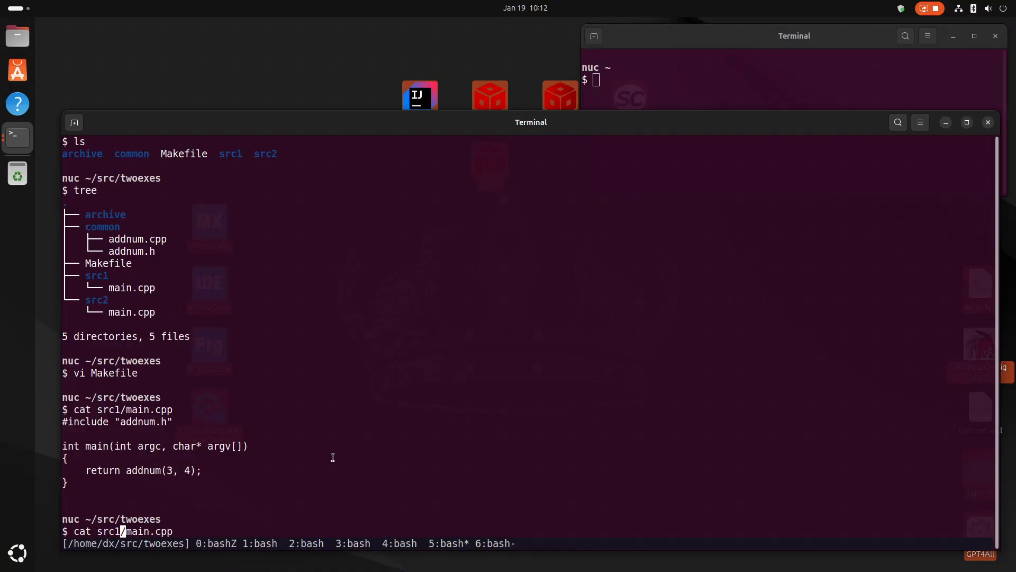
type("2")
key("Return")
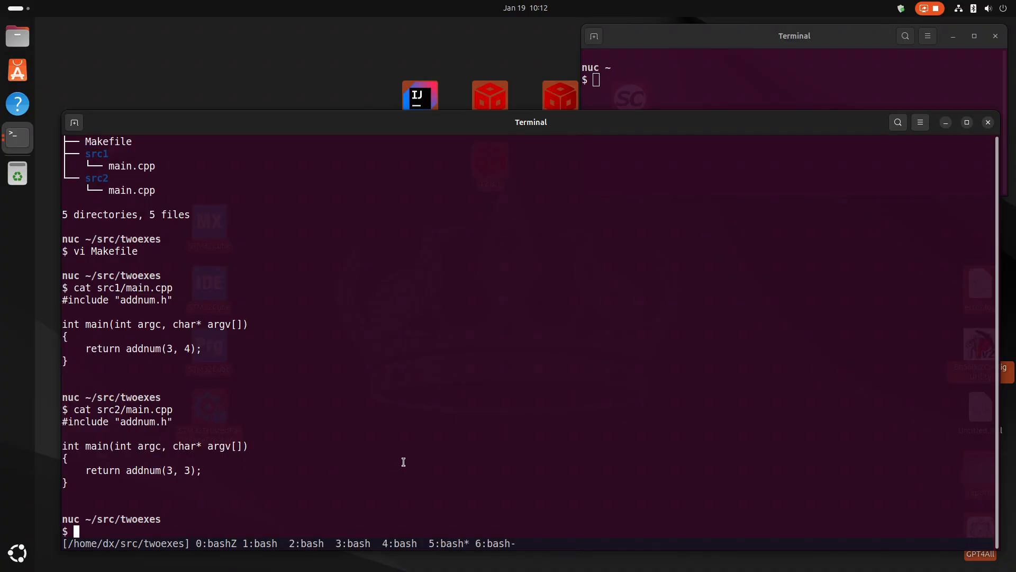
Print common/addnum.cpp and compare its return branches with the addnum arguments passed in both main.cpp files.
type("cat common/addnum.")
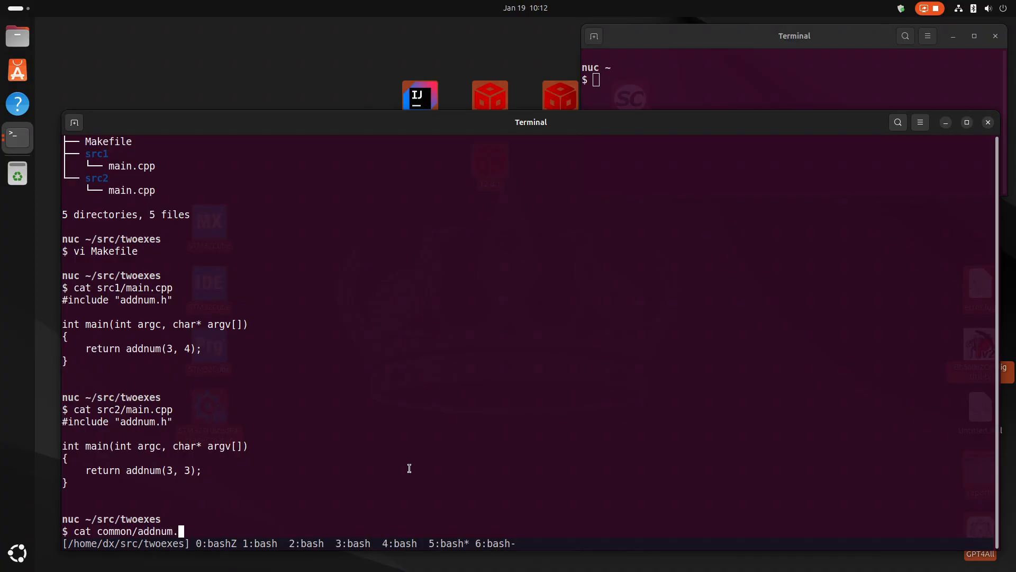
type("cpp")
key("Return")
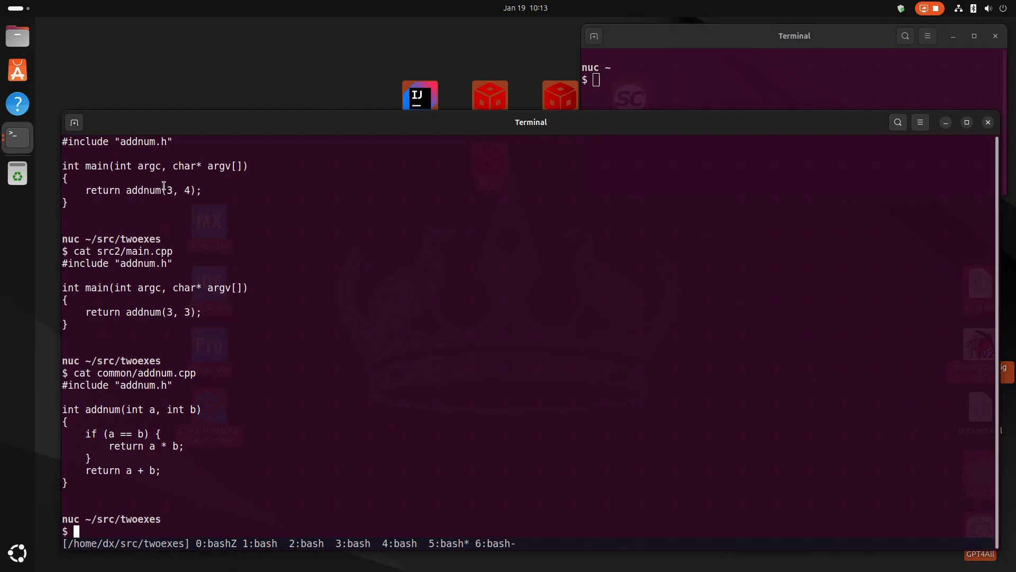
left_click_drag(166, 190, 184, 190)
left_click_drag(79, 471, 156, 470)
left_click(168, 310)
left_click_drag(168, 311, 197, 312)
left_click_drag(109, 446, 156, 446)
left_click(200, 447)
left_click_drag(68, 428, 173, 465)
List the project folder, and show a long listing of common/ to check the addnum.cpp entry.
type("ls")
key("Return")
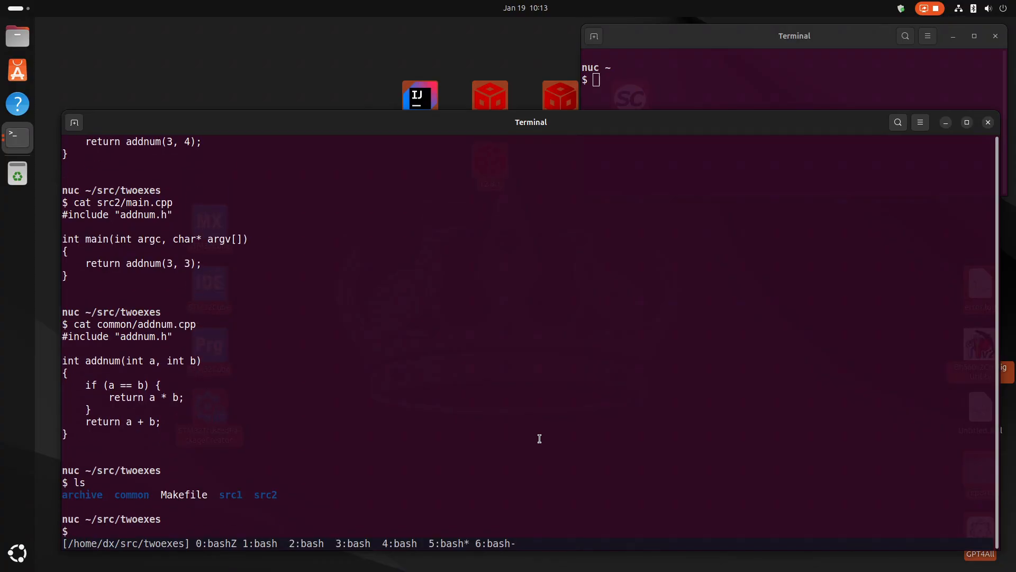
type("ls -lc")
key("BackSpace")
type("common/")
key("Return")
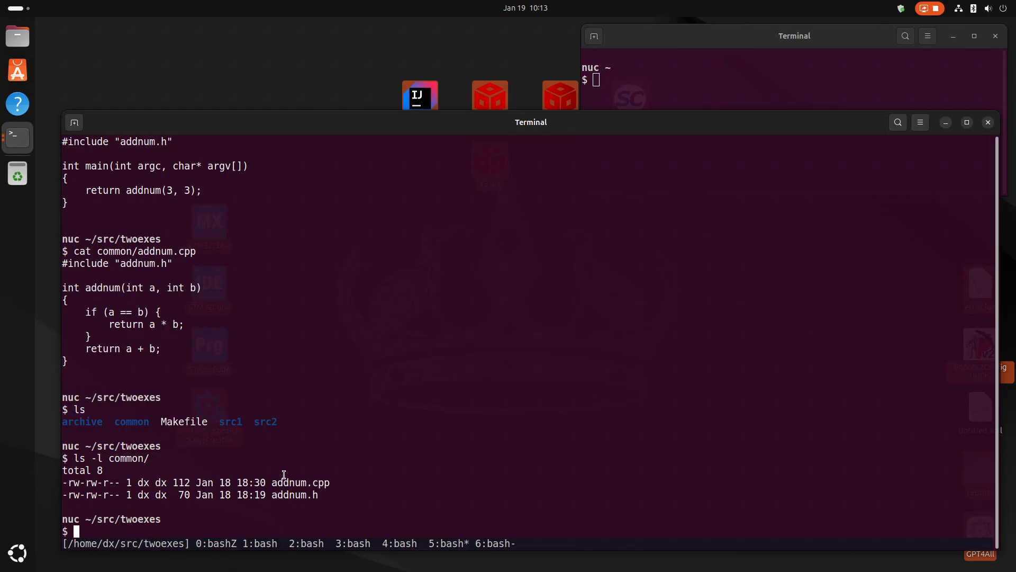
left_click_drag(274, 481, 326, 476)
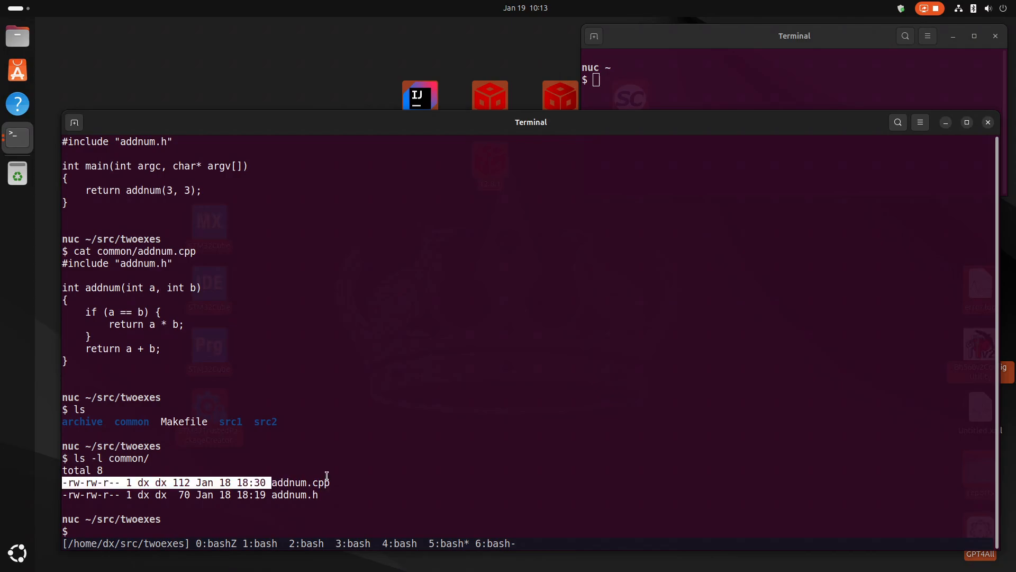
left_click(557, 476)
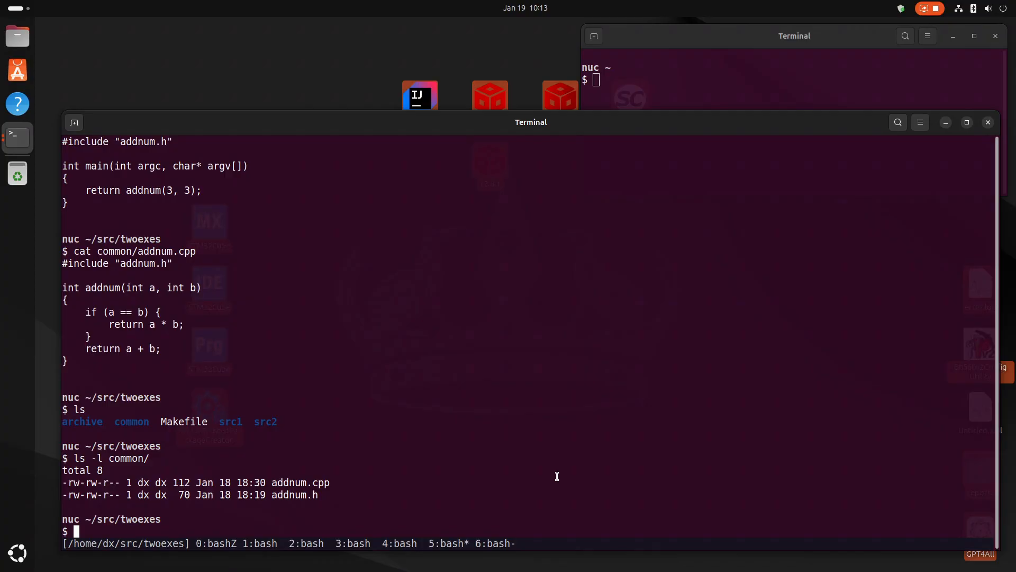
Build the default make target under cpptesttrace, writing the trace to app1.bdf with cpptesttrace --cpptesttraceOutputFile=`pwd`/app1.bdf make.
type("cpptesttrace --cpptest")
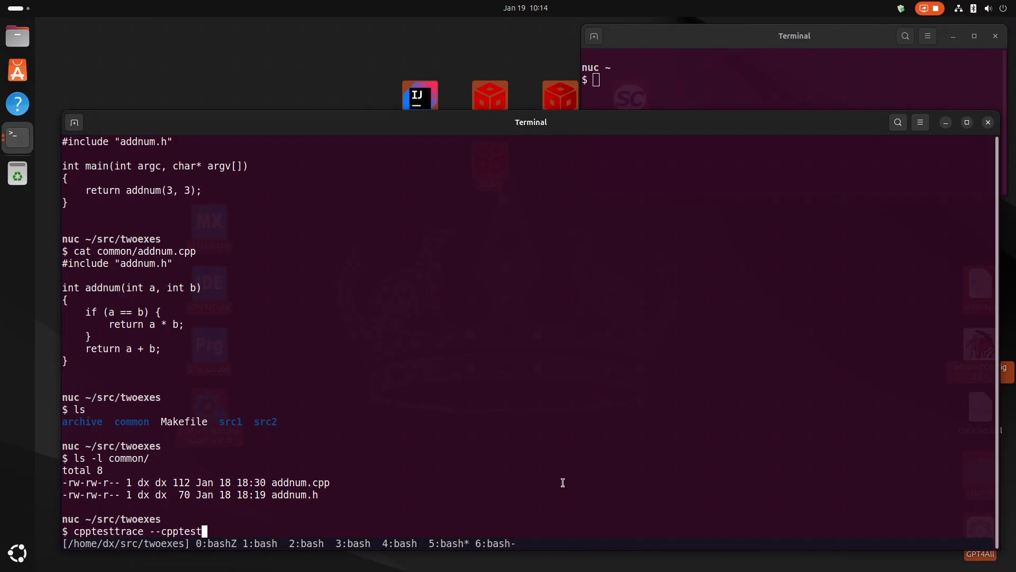
type("traceOutputFile=`pwd`/")
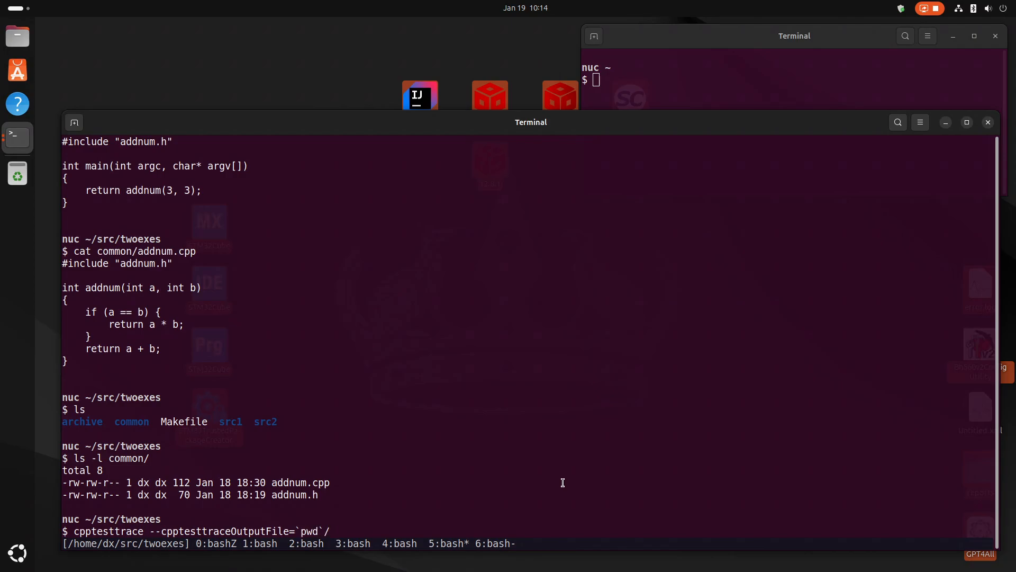
type("app1.bdf make")
key("Return")
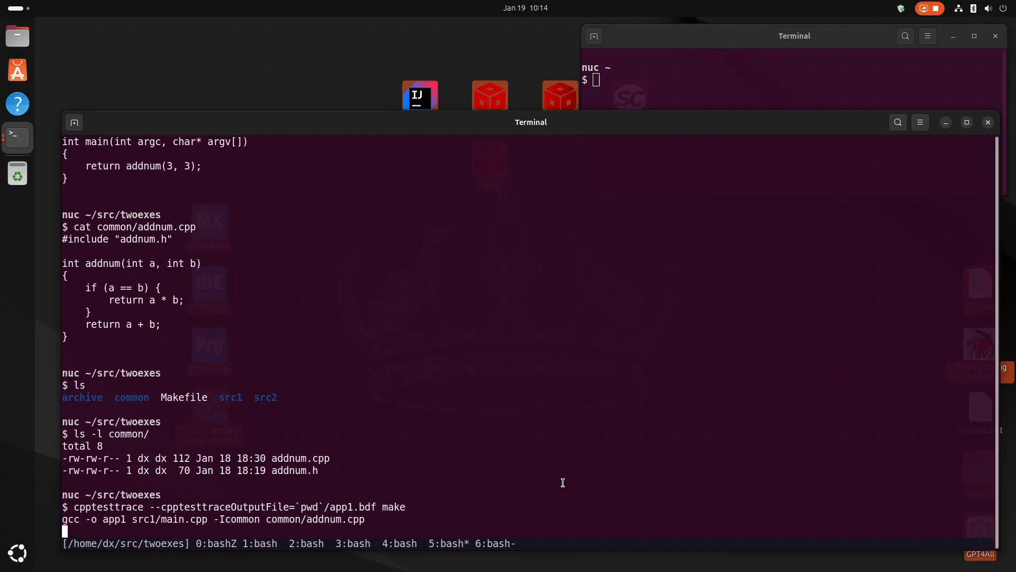
List the folder and print app1.bdf to check its src1/main.cpp and common/addnum.cpp arguments.
type("ls")
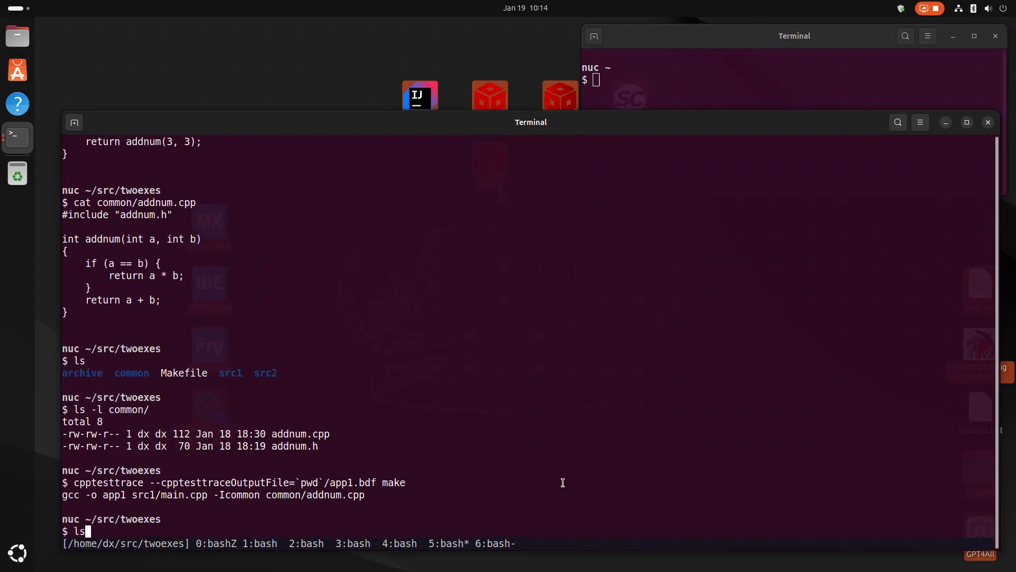
key("Return")
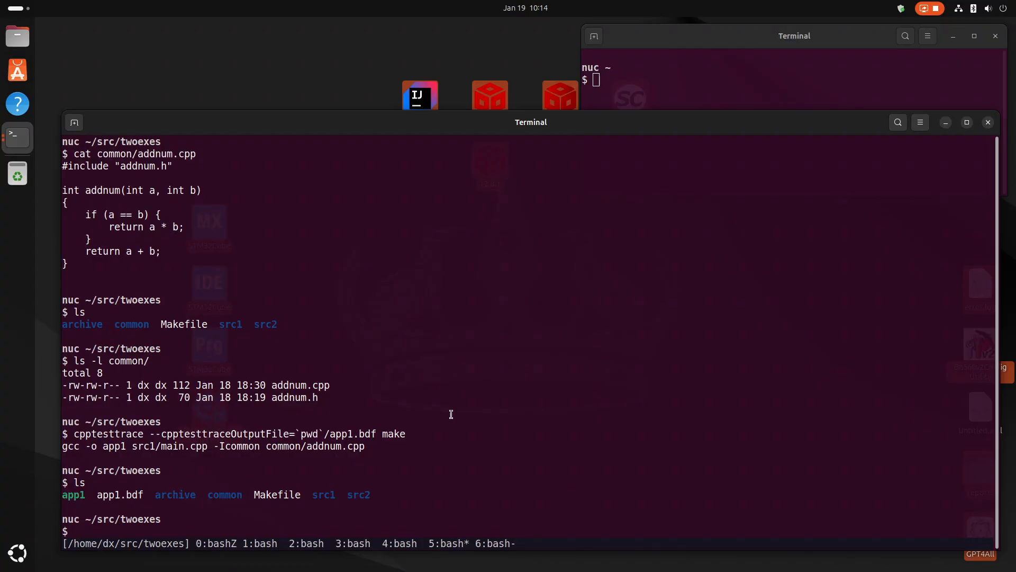
left_click_drag(98, 495, 143, 495)
type("cat app11")
key("Tab")
key("Return")
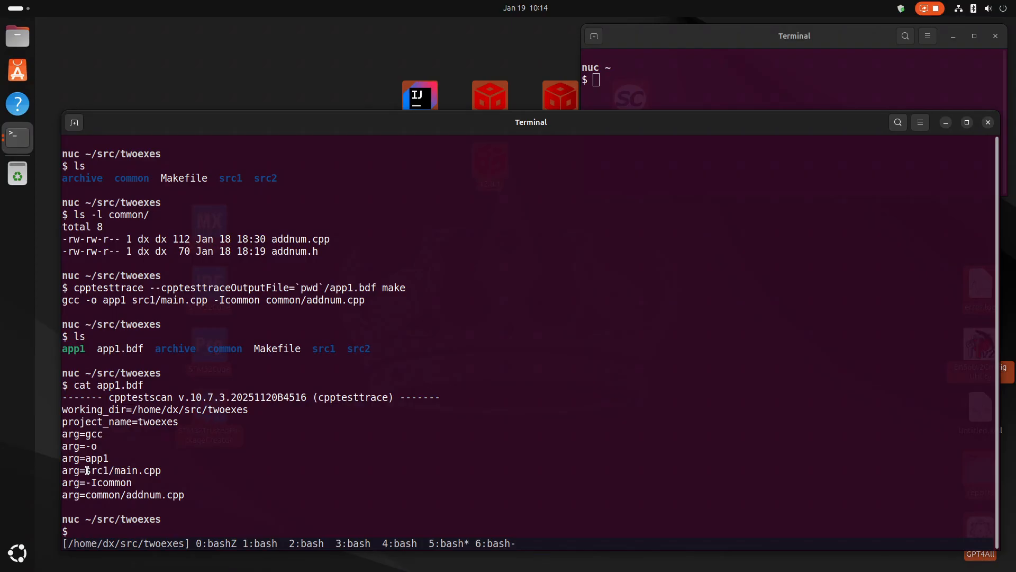
left_click_drag(87, 470, 157, 471)
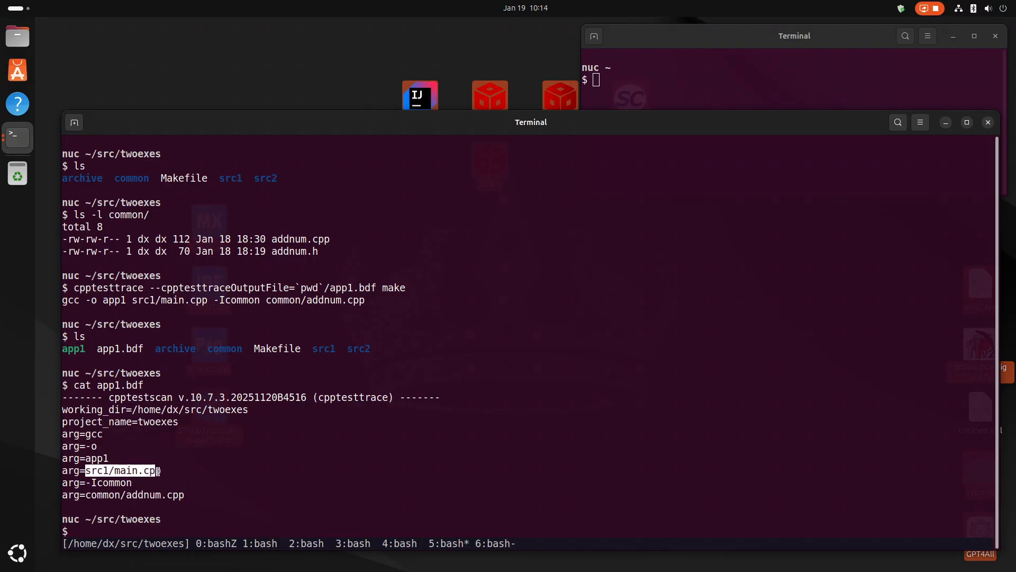
left_click_drag(85, 495, 184, 495)
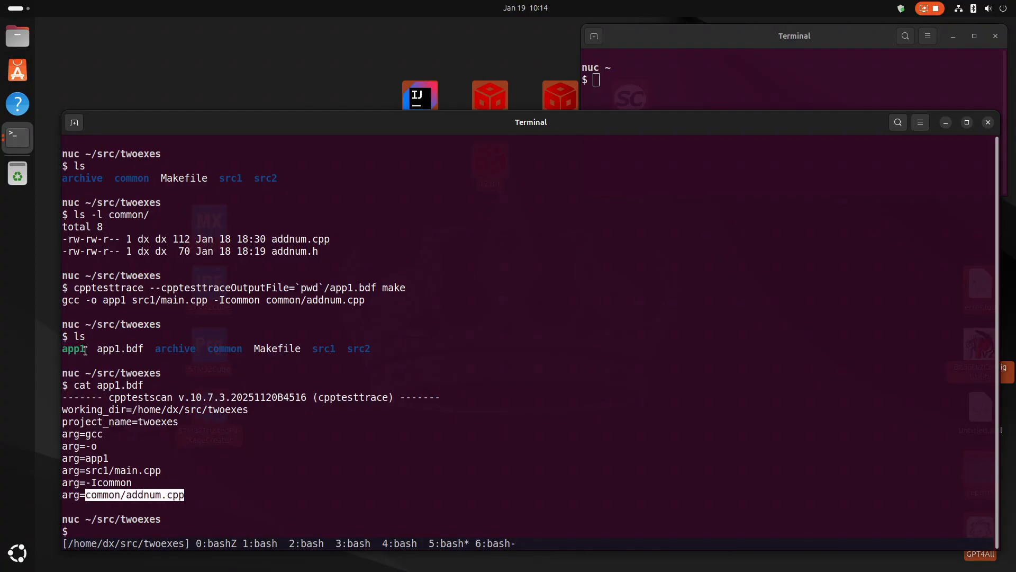
Examine how the cpptesttrace and make parts of the command relate to the app1 executable and the app1.bdf contents.
left_click_drag(85, 350, 62, 349)
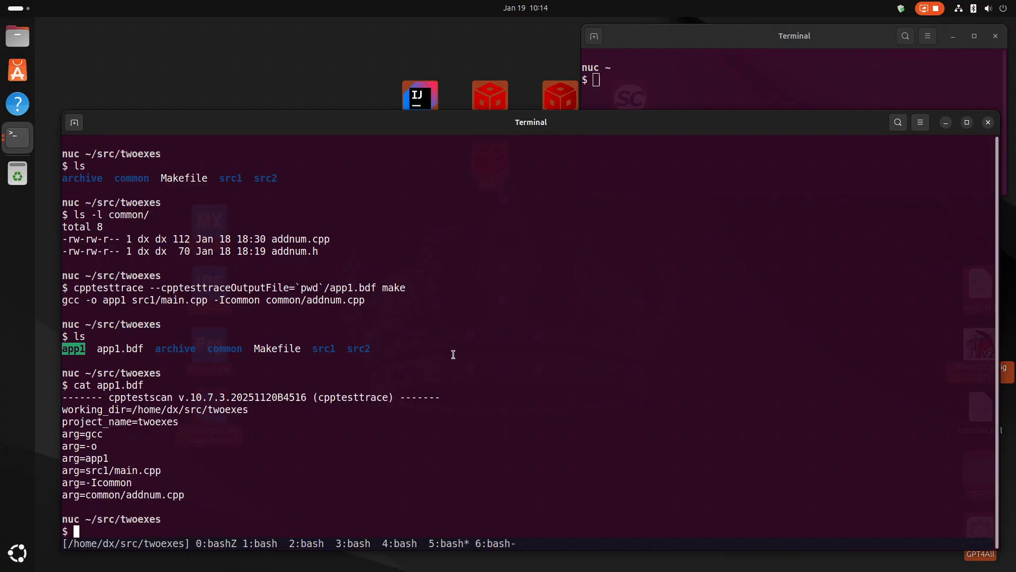
left_click(453, 354)
left_click_drag(99, 350, 143, 349)
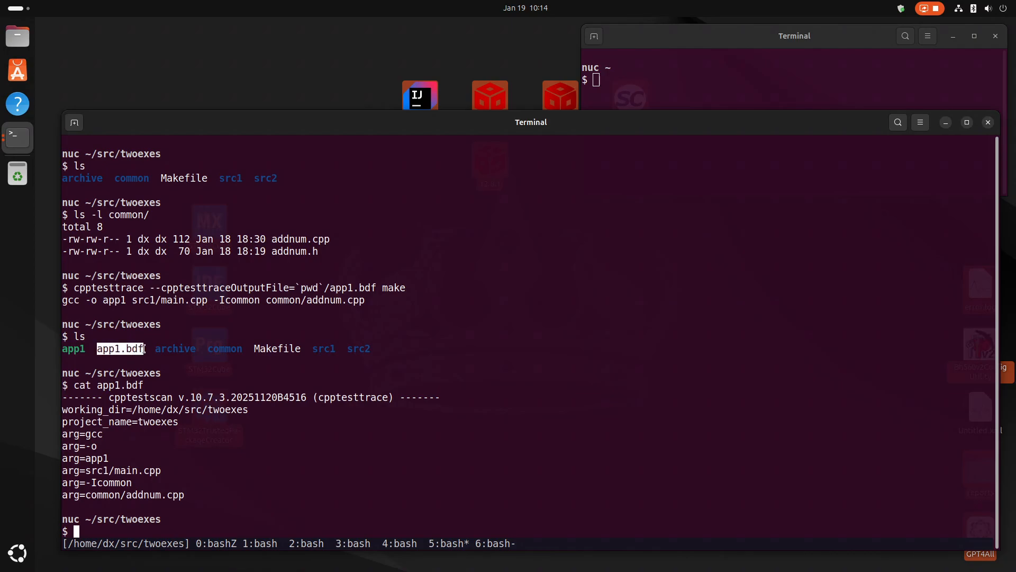
left_click(85, 349)
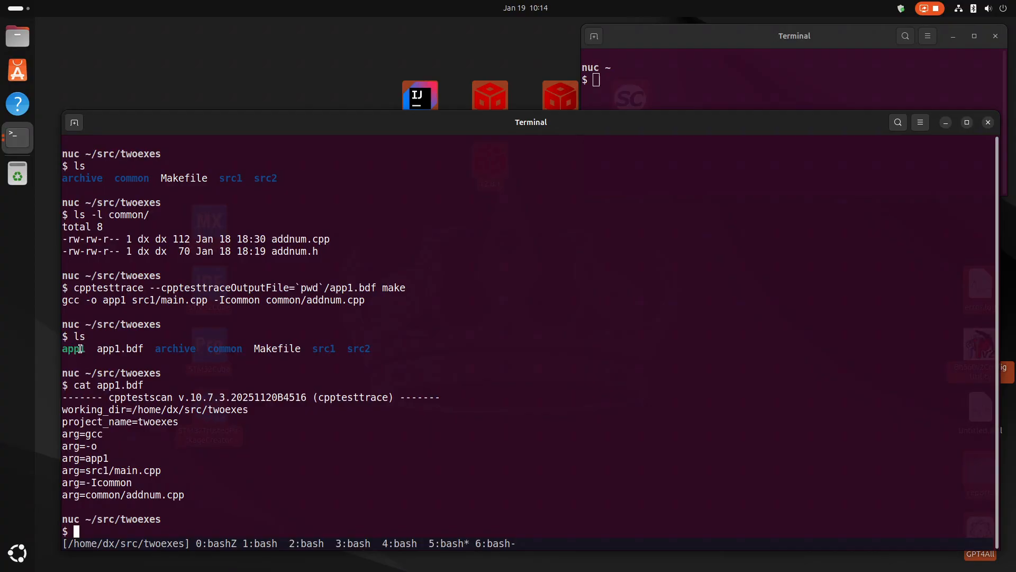
left_click_drag(81, 350, 60, 352)
left_click_drag(64, 409, 206, 490)
left_click_drag(81, 288, 144, 290)
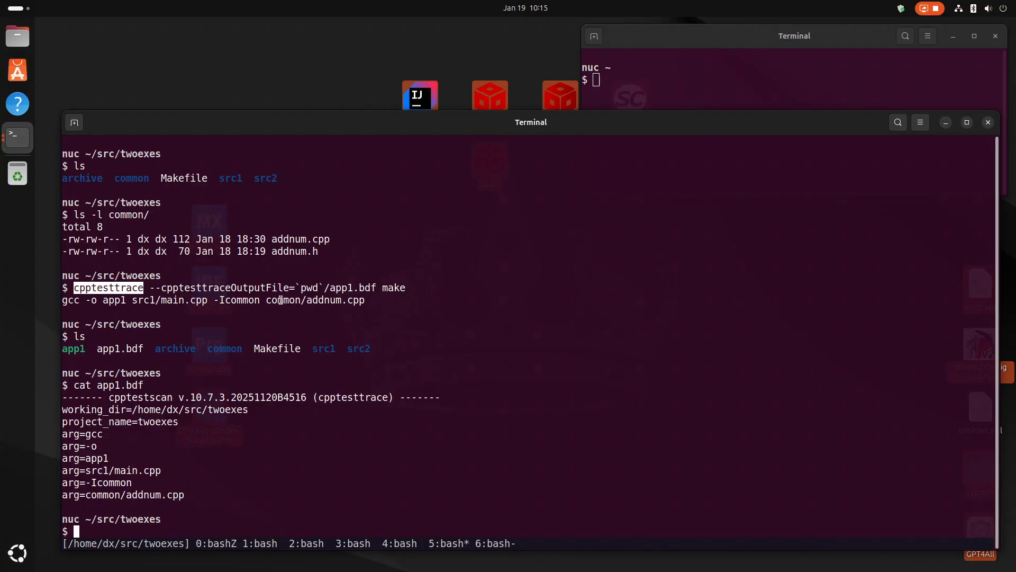
left_click(383, 288)
left_click_drag(384, 287, 405, 290)
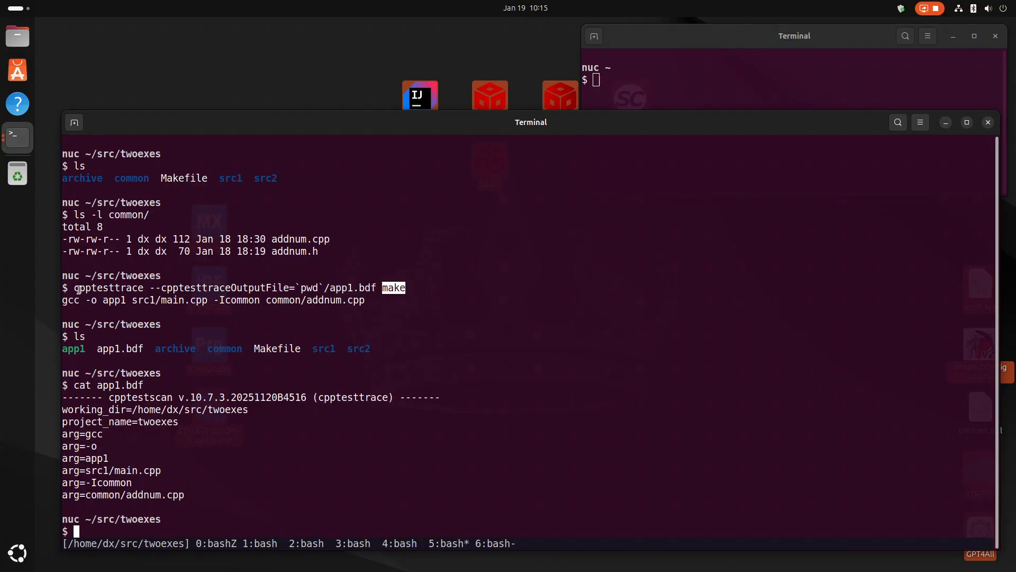
left_click_drag(74, 289, 143, 289)
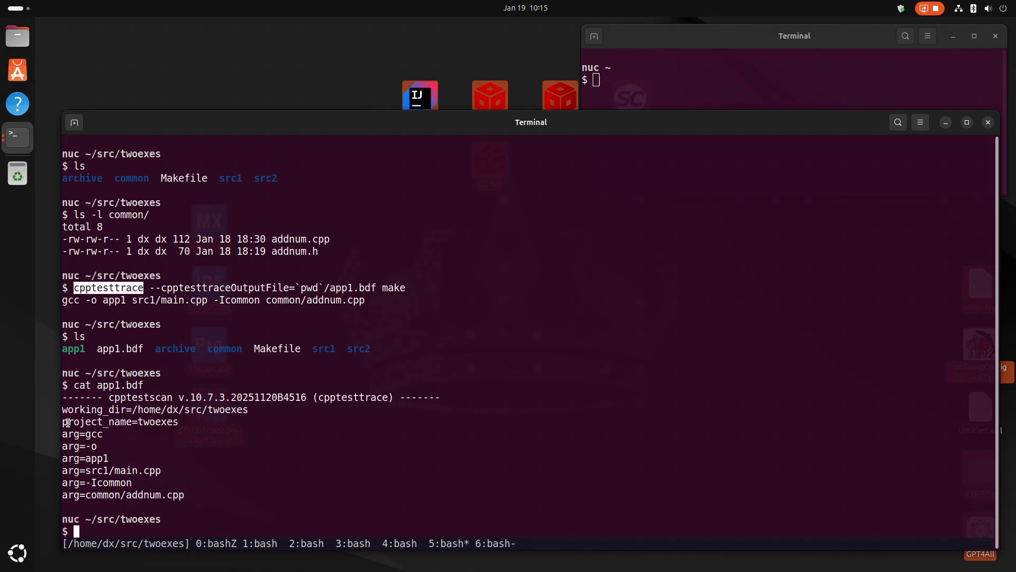
left_click_drag(64, 411, 370, 495)
left_click(388, 477)
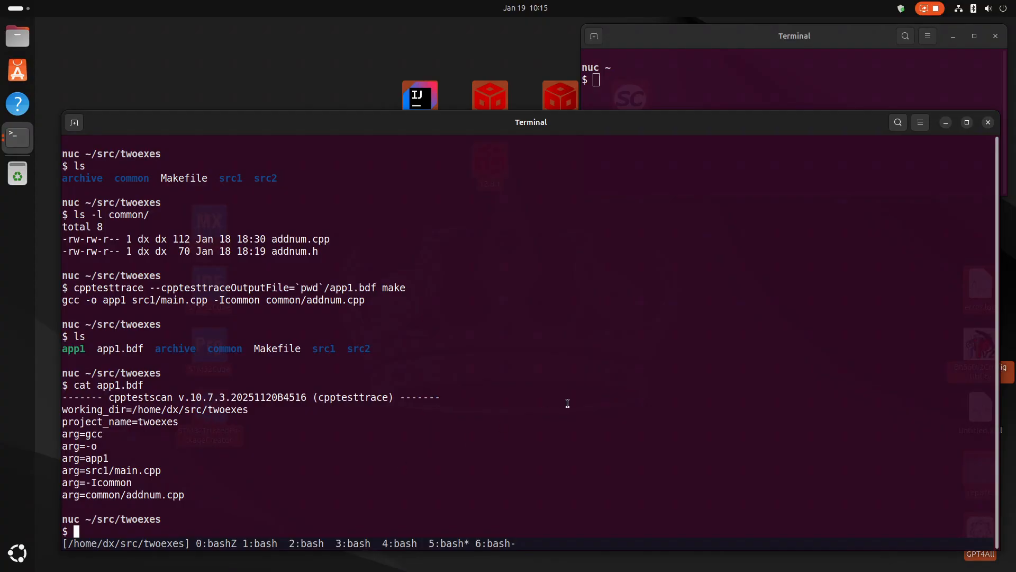
Reuse the trace command to build the app2 target, running cpptesttrace --cpptesttraceOutputFile=`pwd`/app2.bdf make app2.
key("Up")
key("Up")
key("Up")
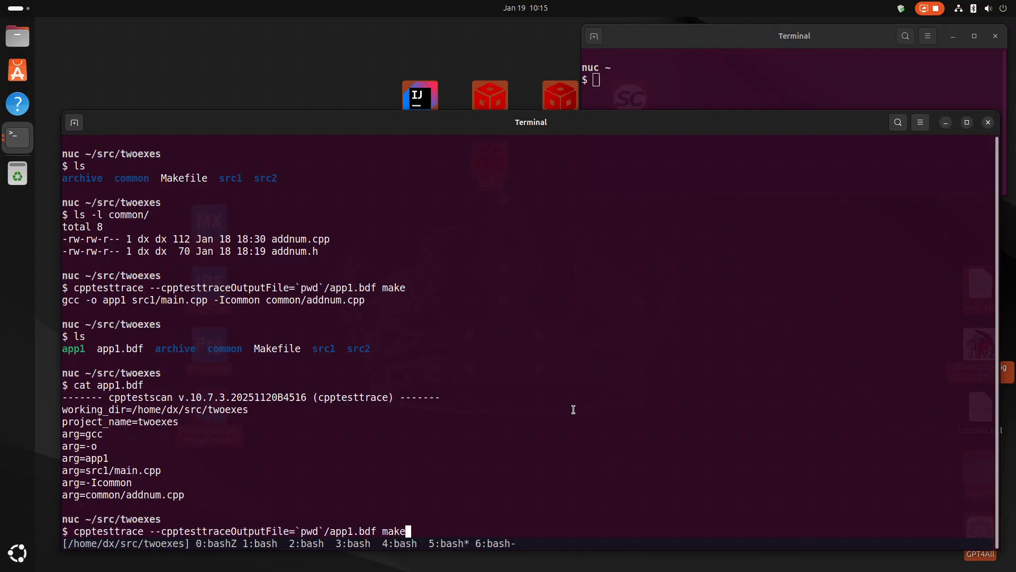
key("Left")
key("Left")
key("Left")
key("Left")
key("Left")
key("Left")
key("Left")
key("Left")
key("Left")
key("Delete")
type("2")
key("Left")
key("Left")
key("Left")
key("Left")
key("Left")
key("Left")
key("Left")
key("Left")
key("Left")
key("Left")
key("Left")
key("Left")
key("Left")
key("Left")
key("Left")
key("Right")
key("Right")
key("Right")
key("Right")
key("Right")
key("Right")
key("Right")
key("Right")
key("Right")
key("Right")
key("Right")
key("Right")
key("Right")
key("Right")
key("Right")
key("Right")
key("Right")
key("Right")
key("Right")
key("Right")
key("Right")
key("Right")
key("Right")
key("Right")
type("app2")
key("Return")
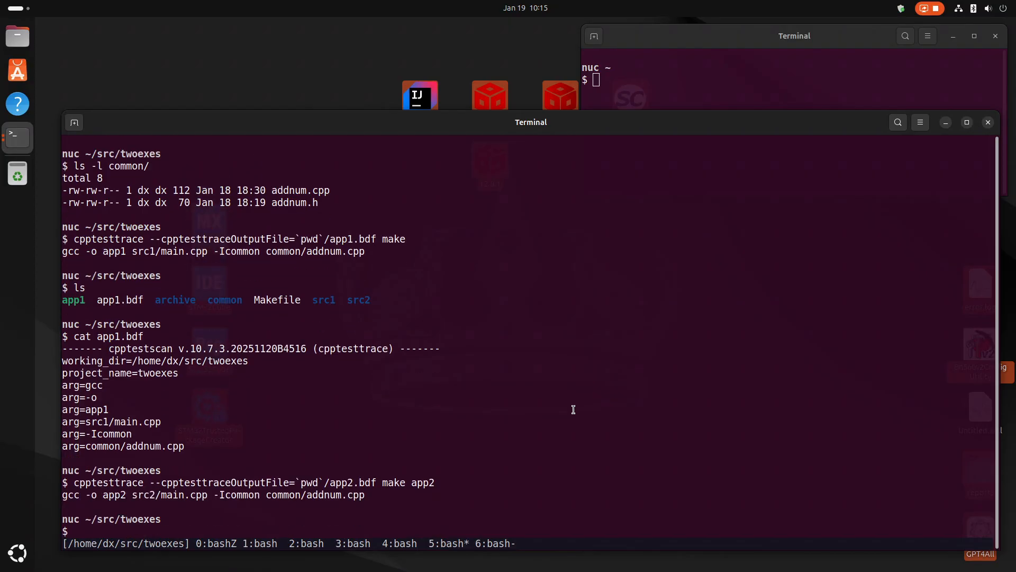
List the folder and print app2.bdf to check its src2/main.cpp argument.
type("ls")
key("Return")
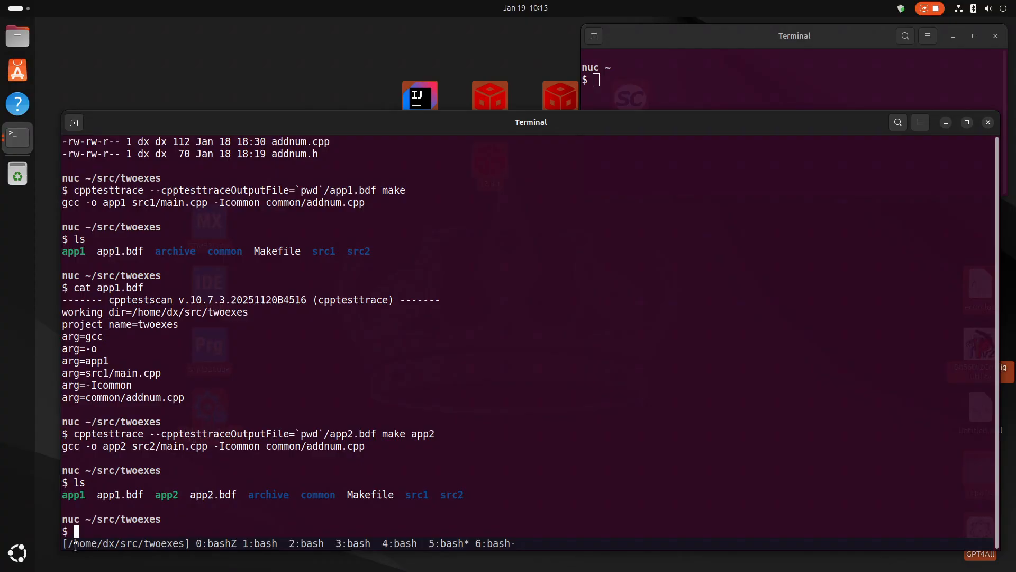
left_click_drag(63, 501, 73, 501)
left_click_drag(154, 494, 160, 494)
left_click(192, 499)
type("cat app2.bdf")
key("Return")
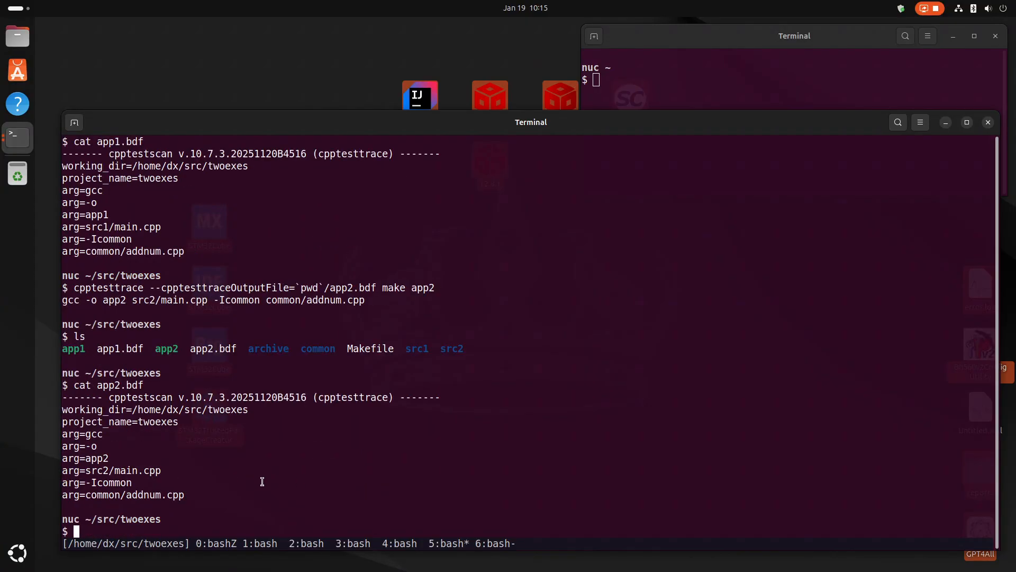
left_click_drag(88, 470, 114, 470)
List the project folder again and switch to the other terminal window at the home directory.
type("ls")
key("Return")
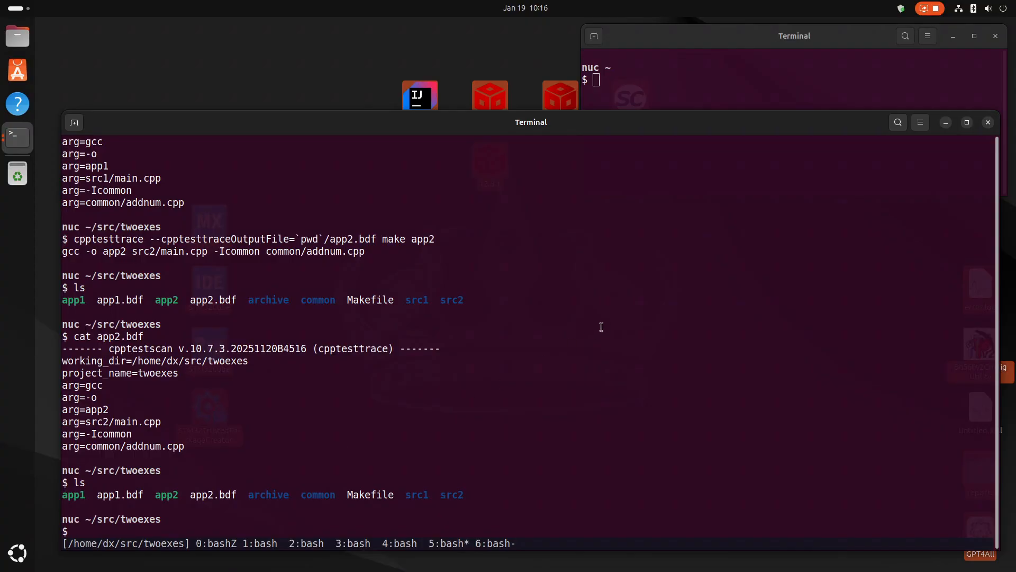
left_click(799, 81)
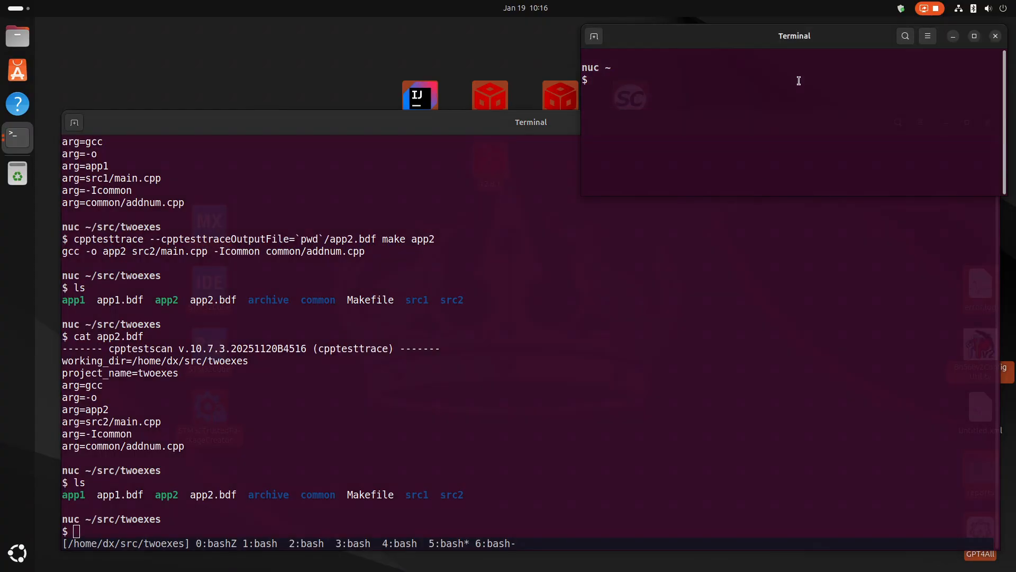
Start Parasoft C/C++test with the cpptest command and launch it in the workspace /home/dx/parasoft/2025.2.0/app1.
type("cpptest")
key("Return")
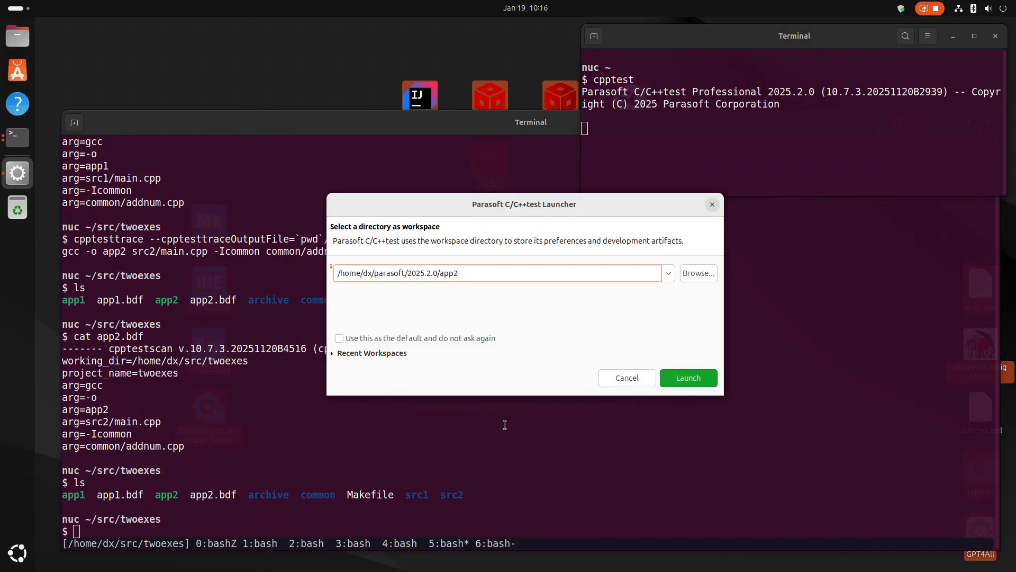
key("BackSpace")
type("1")
left_click_drag(437, 272, 335, 274)
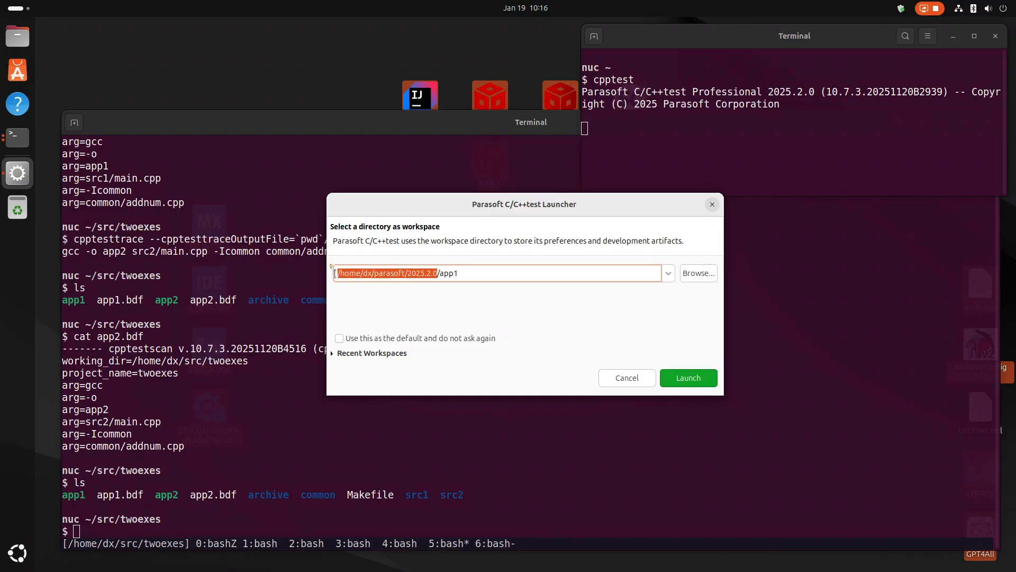
left_click(470, 273)
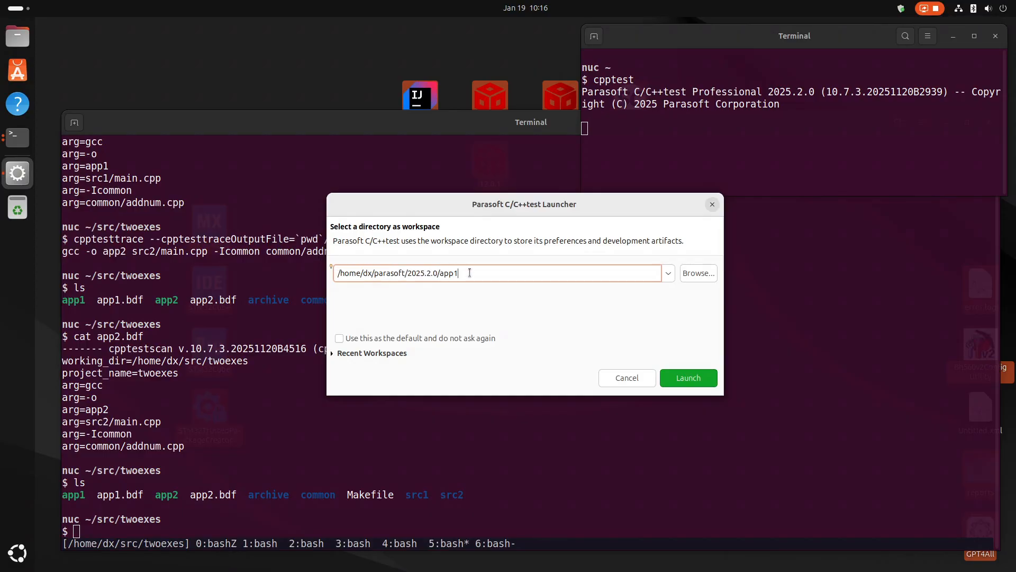
left_click(686, 383)
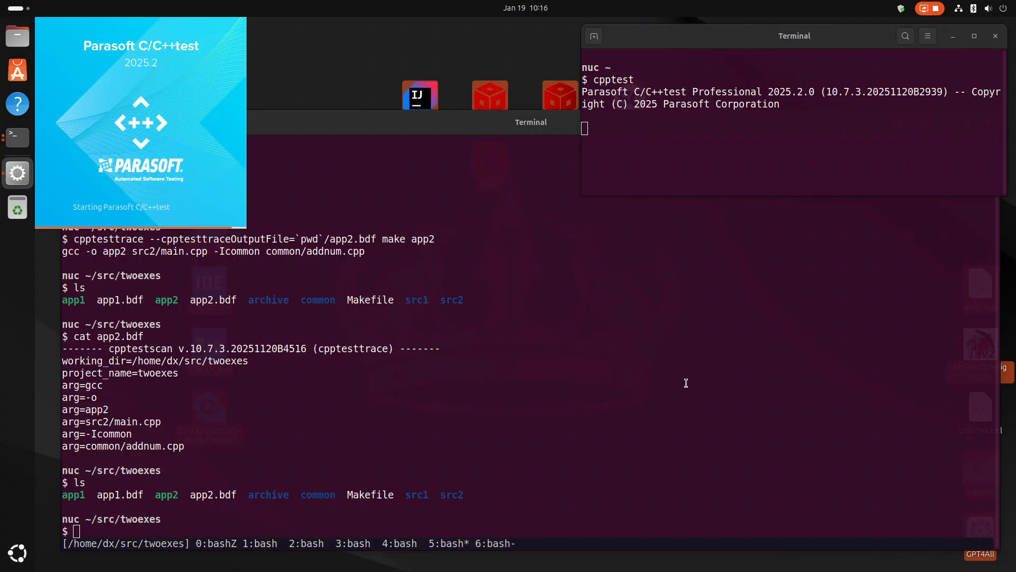
Opt out of sending usage data to Parasoft and accept the usage data dialog.
left_click_drag(103, 493, 122, 494)
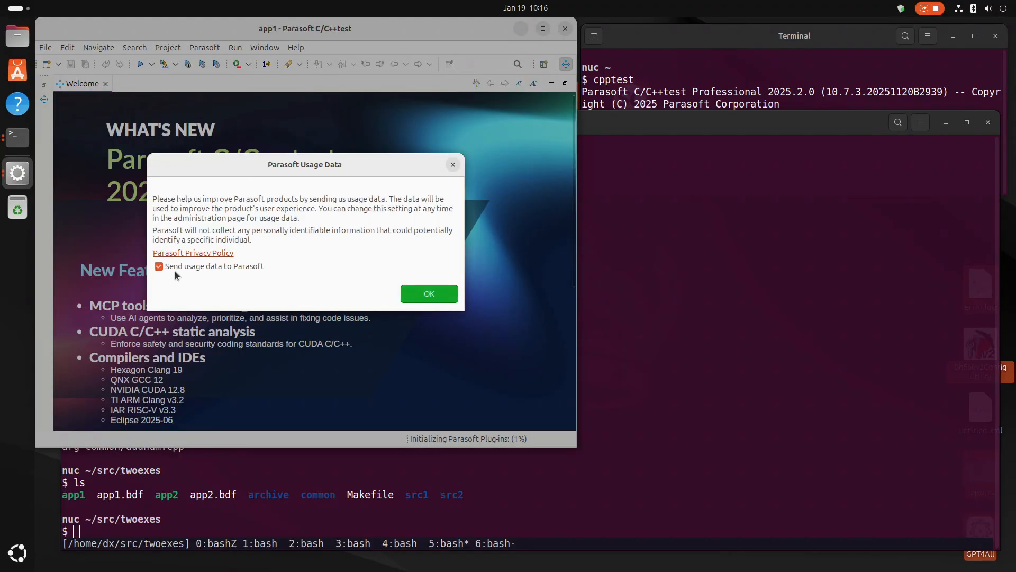
left_click(174, 269)
left_click(428, 294)
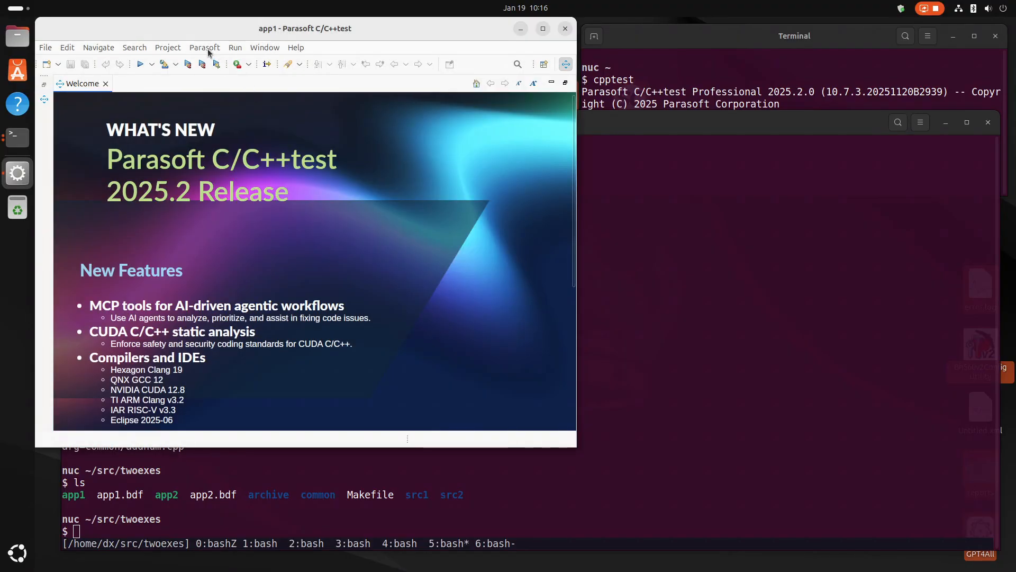
Set the Parasoft console output verbosity level to High, then close the Welcome page.
left_click(205, 47)
left_click(227, 160)
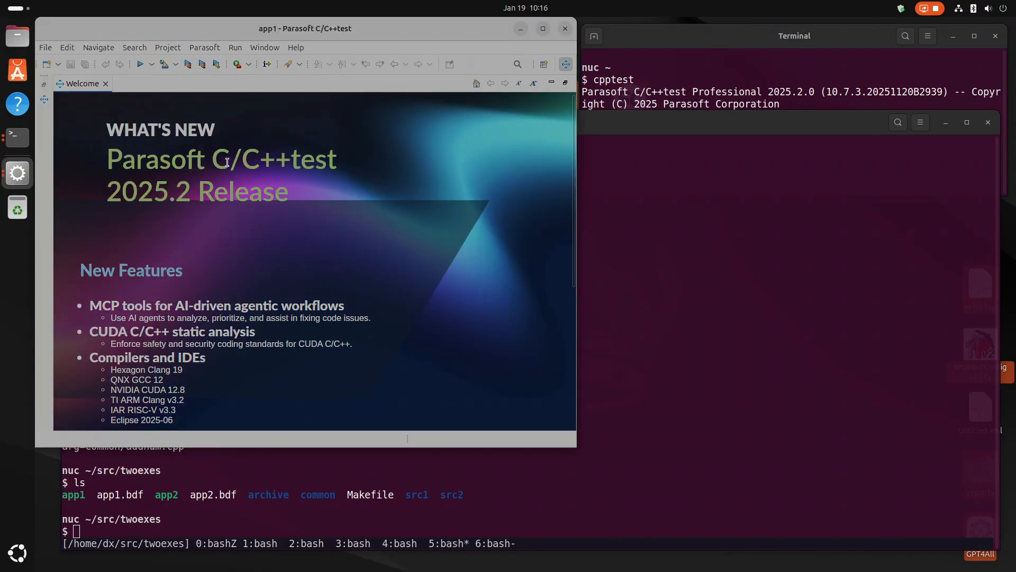
left_click(152, 169)
left_click(217, 146)
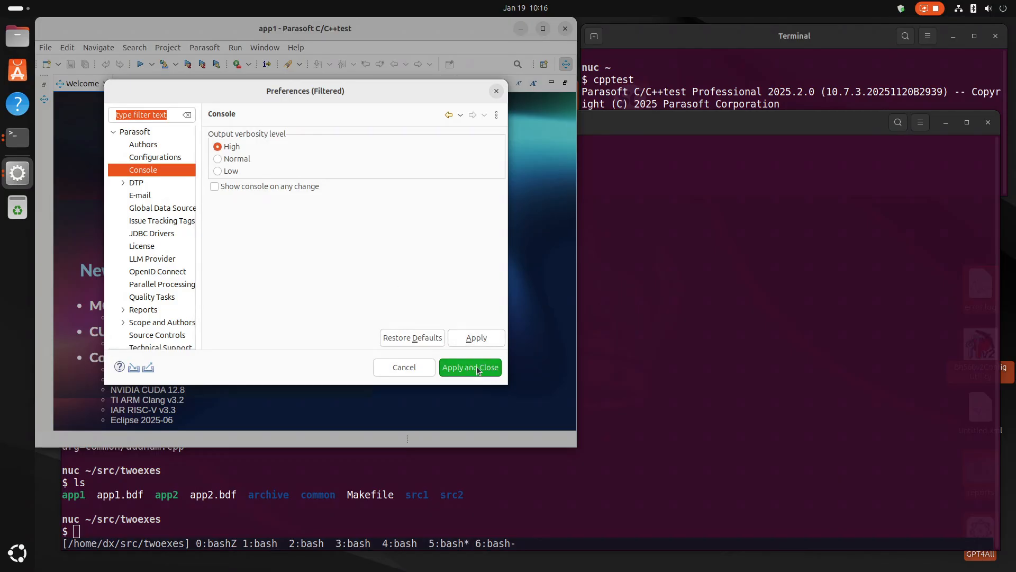
left_click(475, 368)
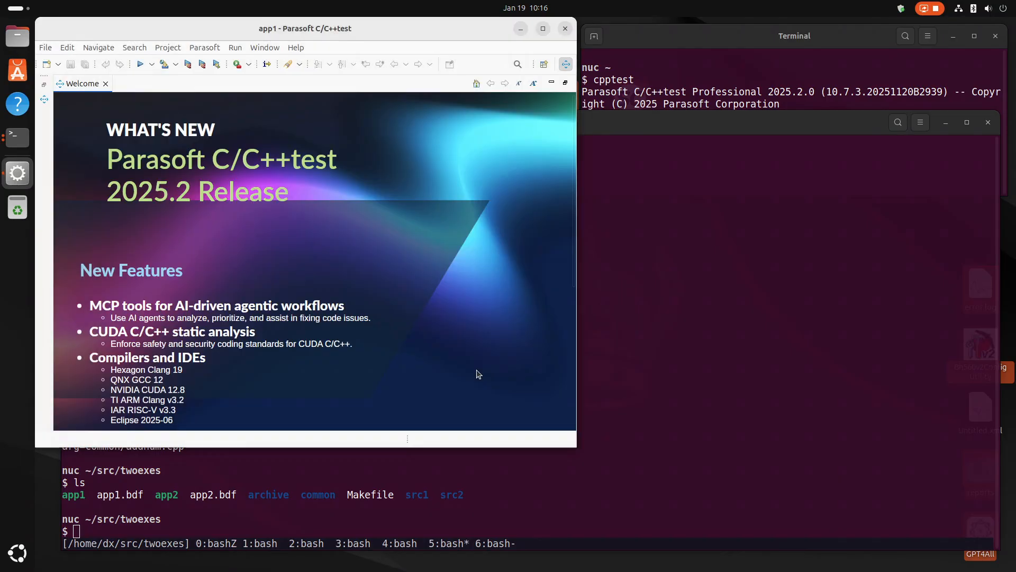
left_click(105, 84)
left_click_drag(207, 22, 233, 36)
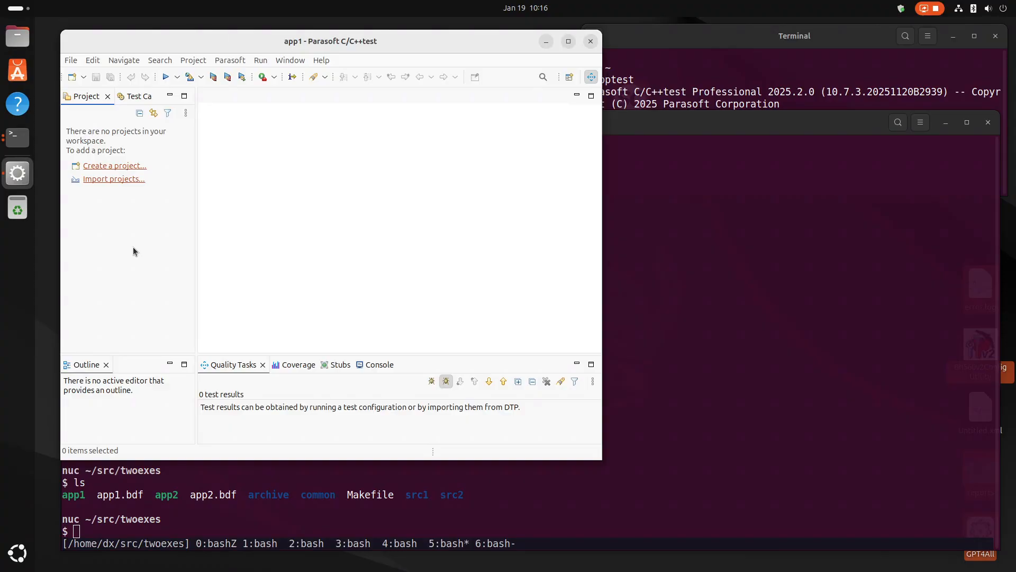
Start a new project with the C/C++test wizard "Create project from a build data file (.bdf / .json)".
left_click(111, 166)
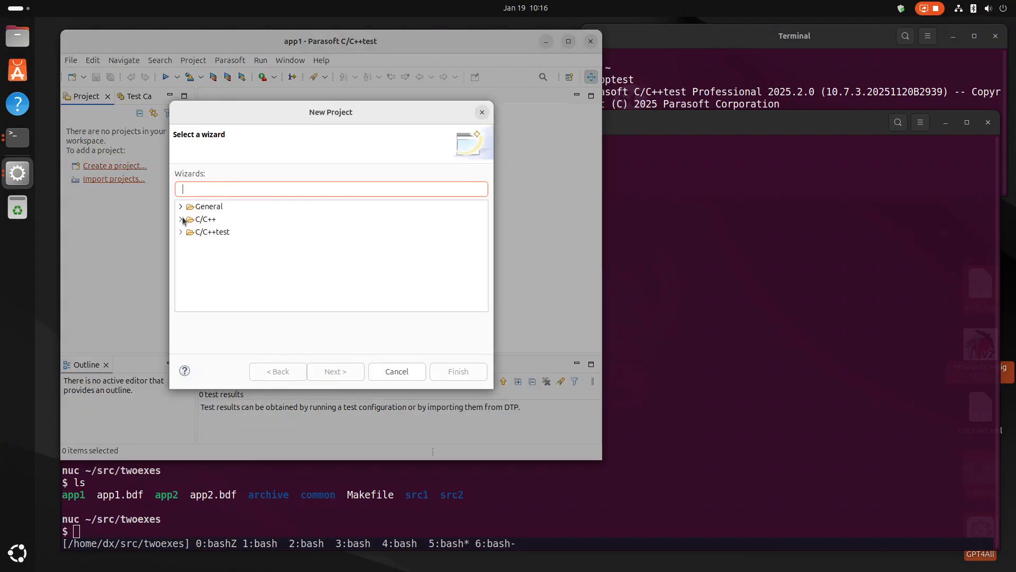
left_click(181, 232)
left_click(222, 245)
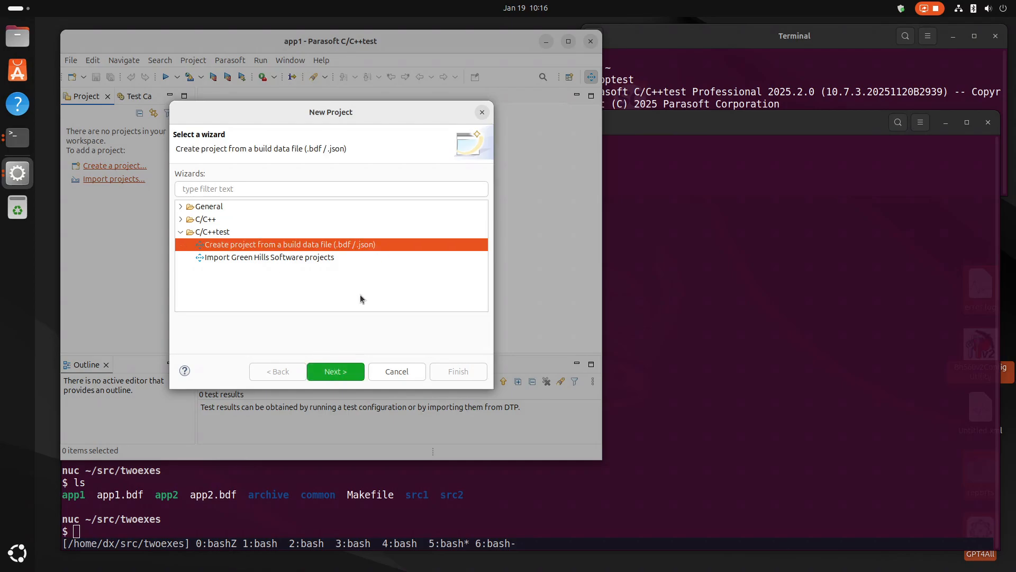
left_click(329, 377)
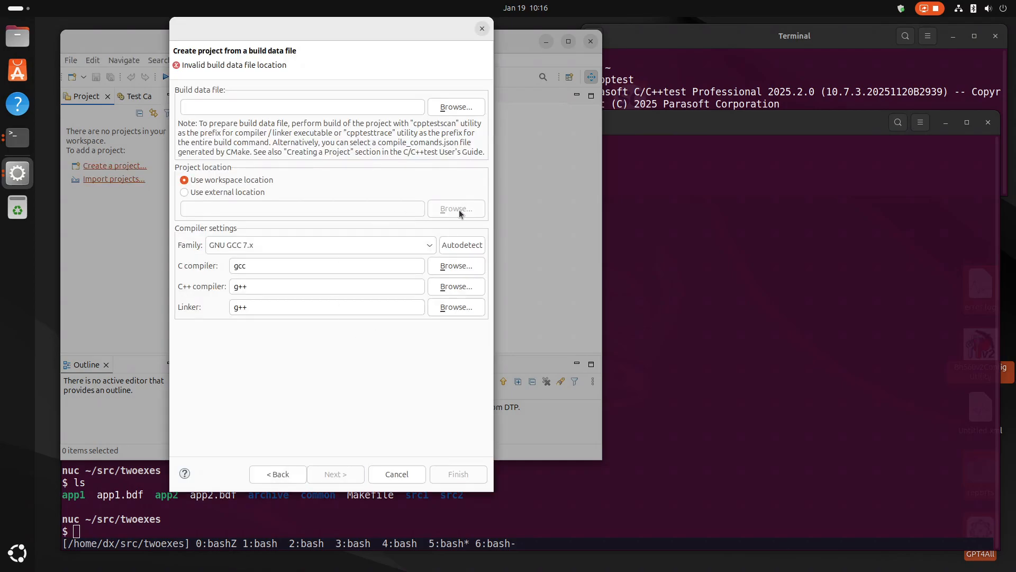
Choose src/twoexes/app1.bdf as the build data file and accept the default compiler settings for GNU GCC 13.x (x86_64).
left_click(452, 108)
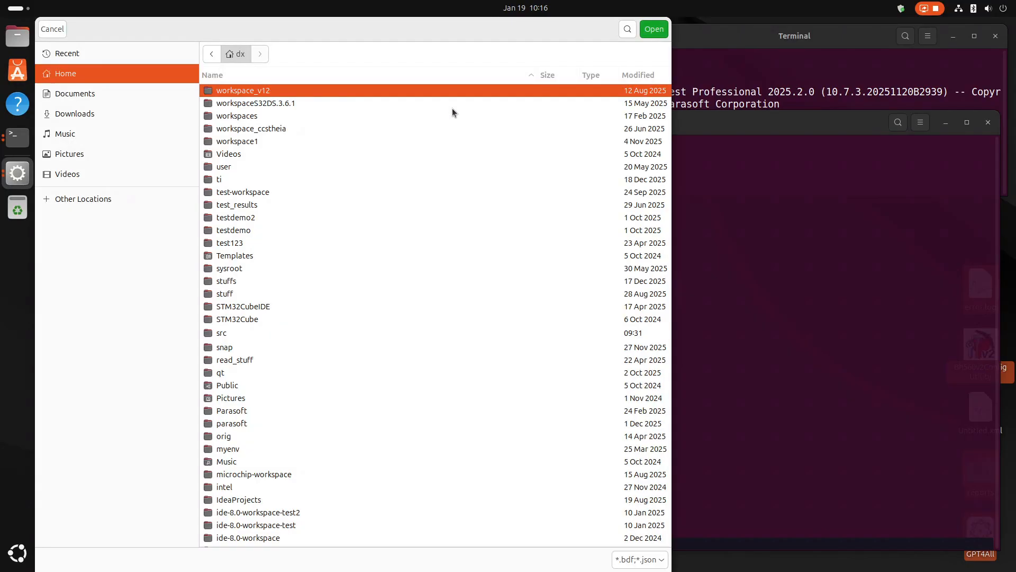
double_click(221, 332)
double_click(233, 133)
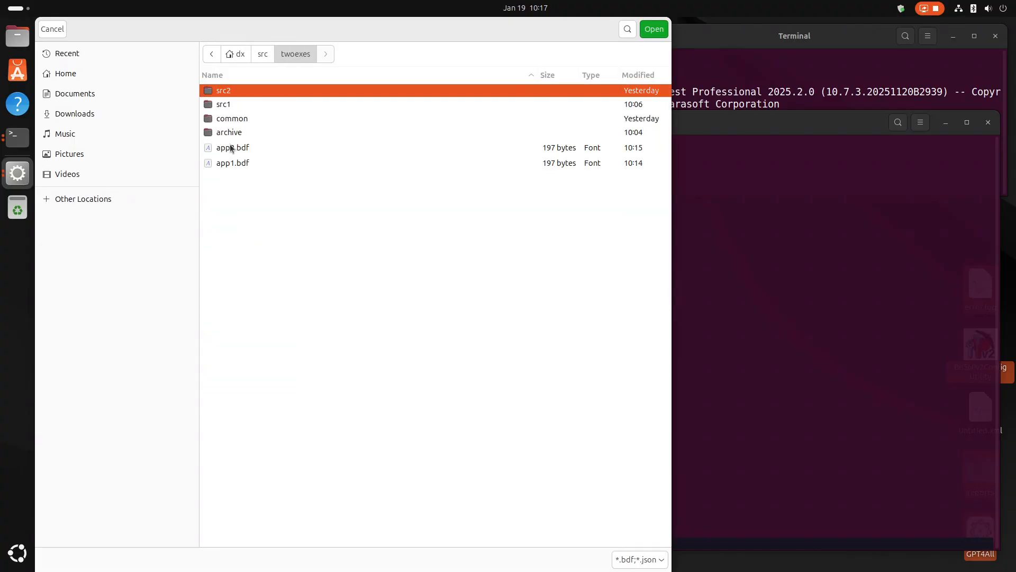
left_click(230, 163)
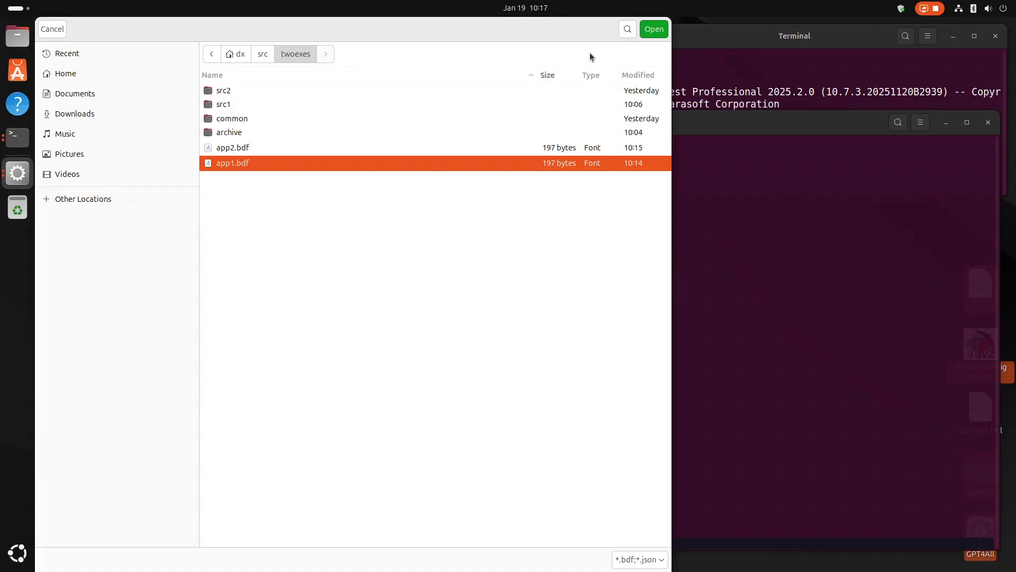
left_click(655, 31)
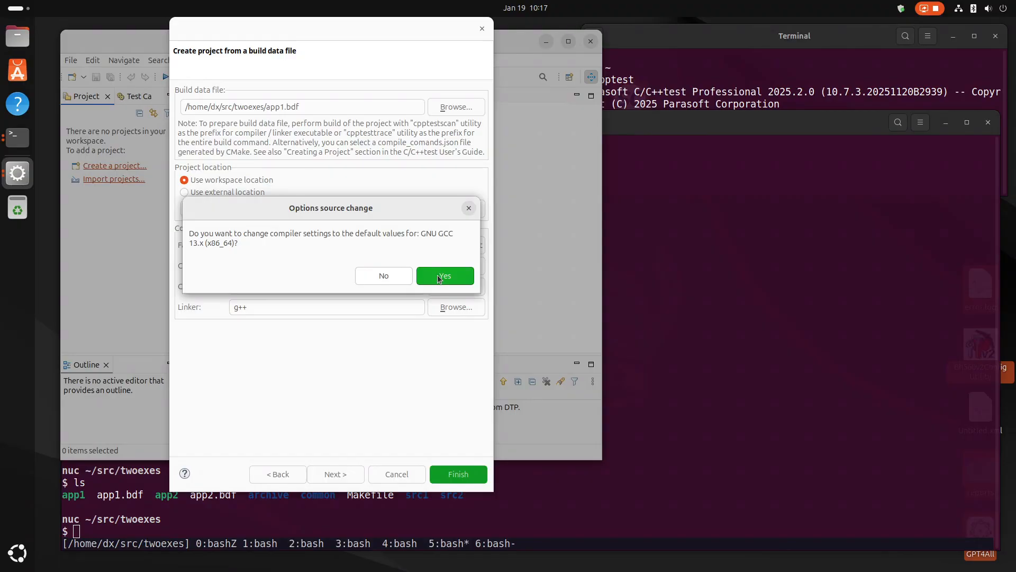
left_click(438, 276)
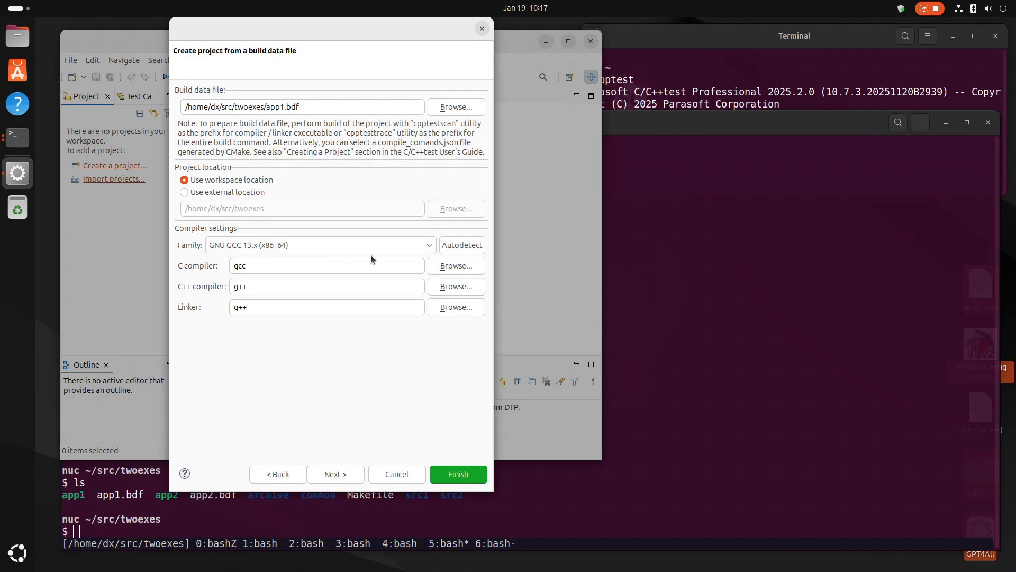
Review the compiler family, C and C++ compiler and linker settings, and finish creating the project in the workspace location.
left_click(463, 246)
left_click(431, 247)
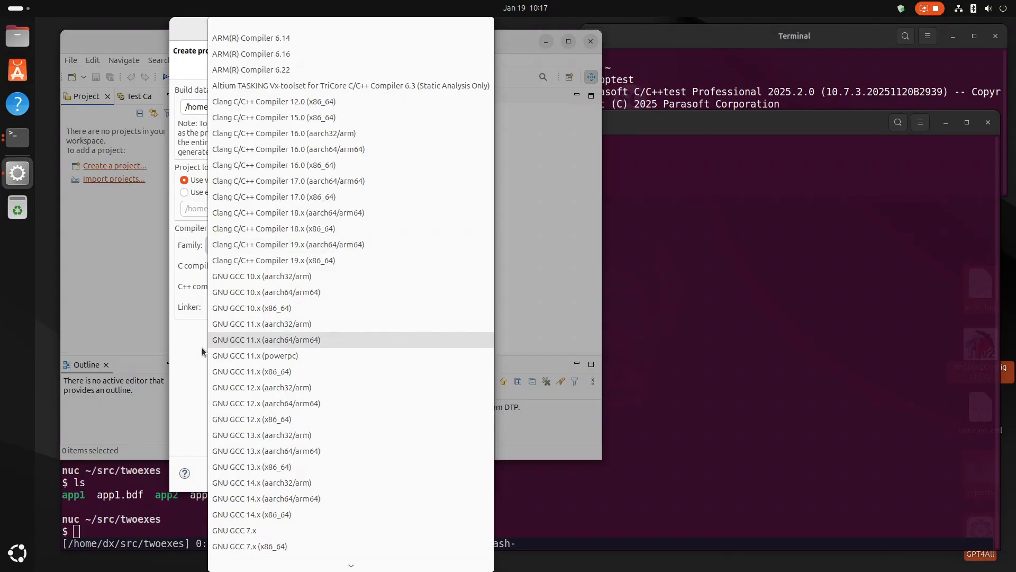
left_click(177, 359)
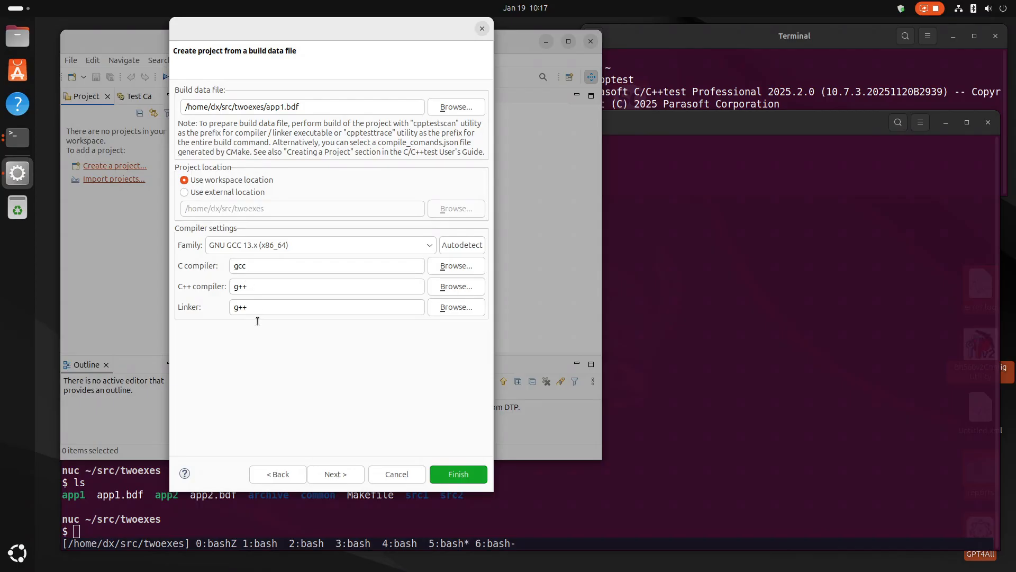
left_click(250, 266)
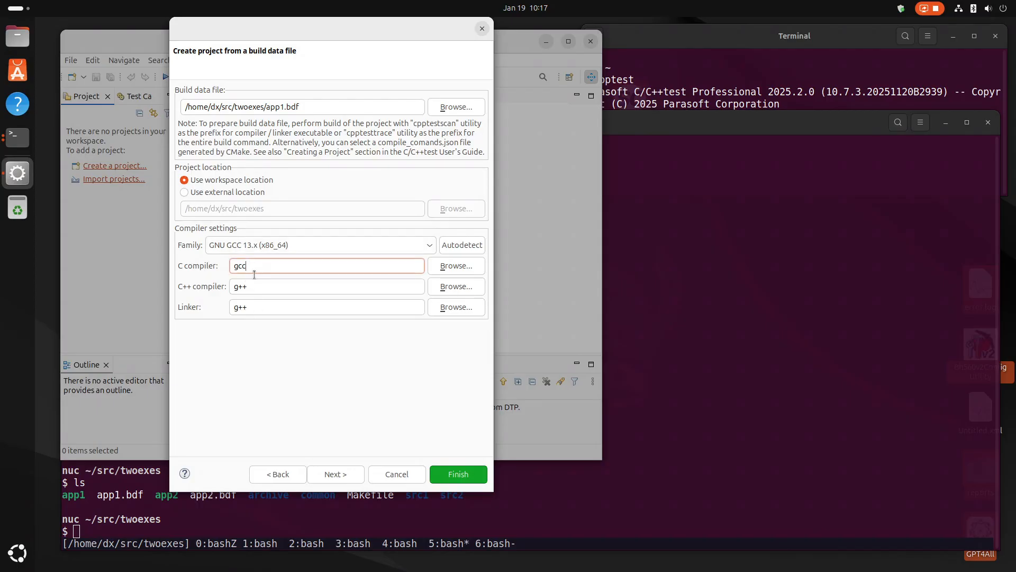
left_click(260, 306)
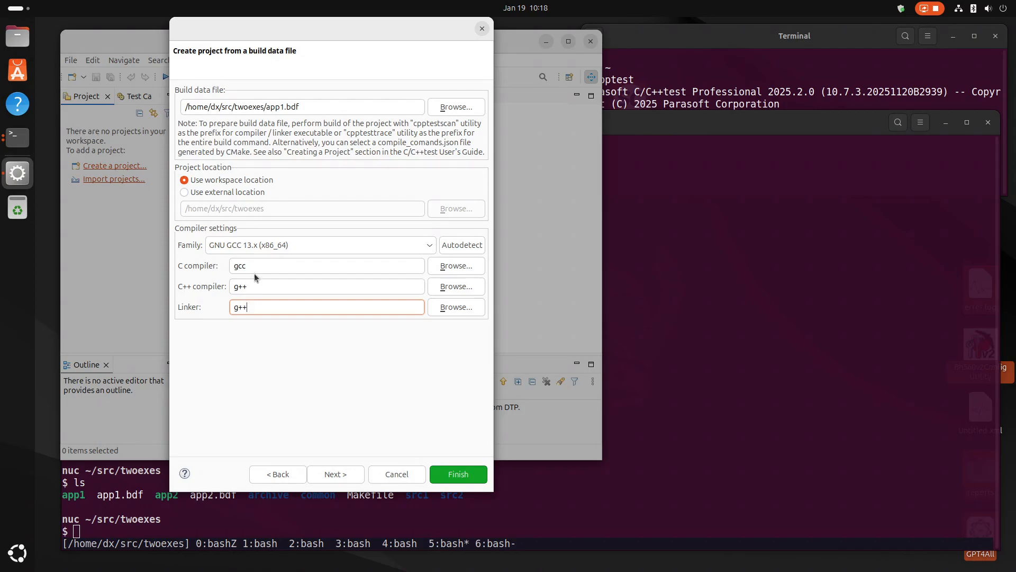
left_click(255, 269)
left_click(255, 286)
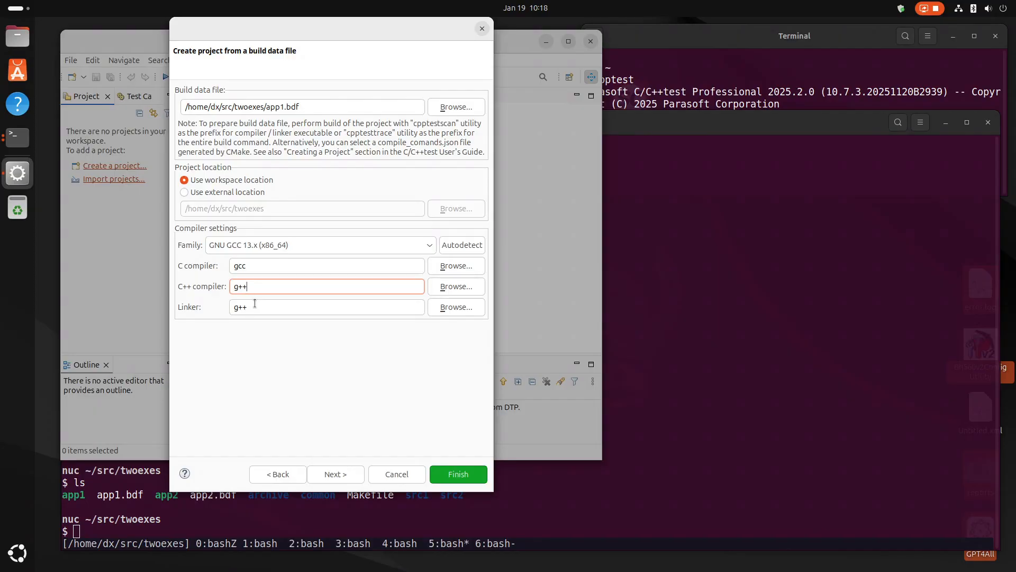
left_click(448, 474)
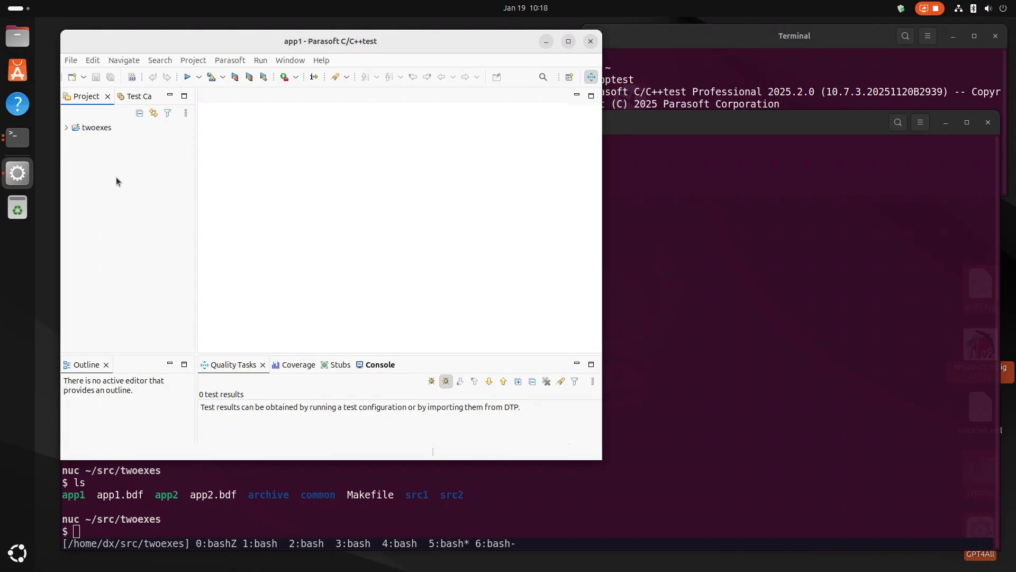
Expand the twoexes project and open src1/main.cpp and common/addnum.cpp to check the imported sources.
left_click(66, 128)
left_click(76, 153)
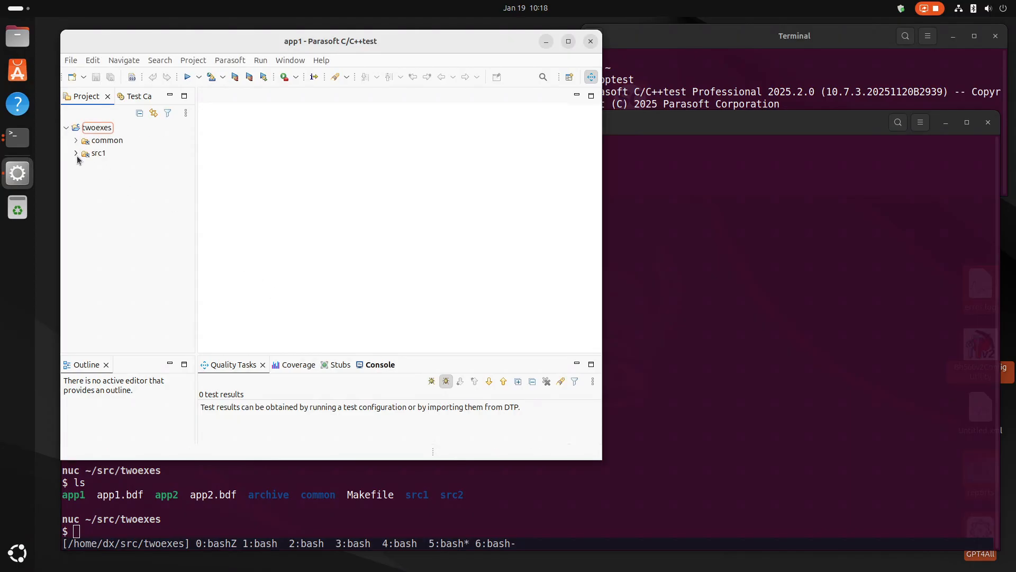
left_click(126, 168)
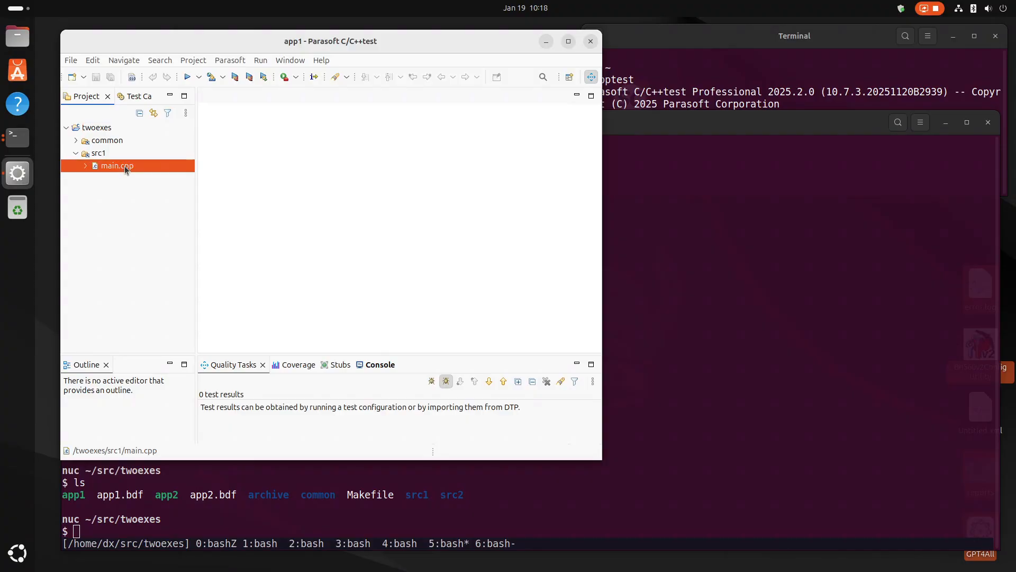
double_click(126, 168)
left_click(77, 157)
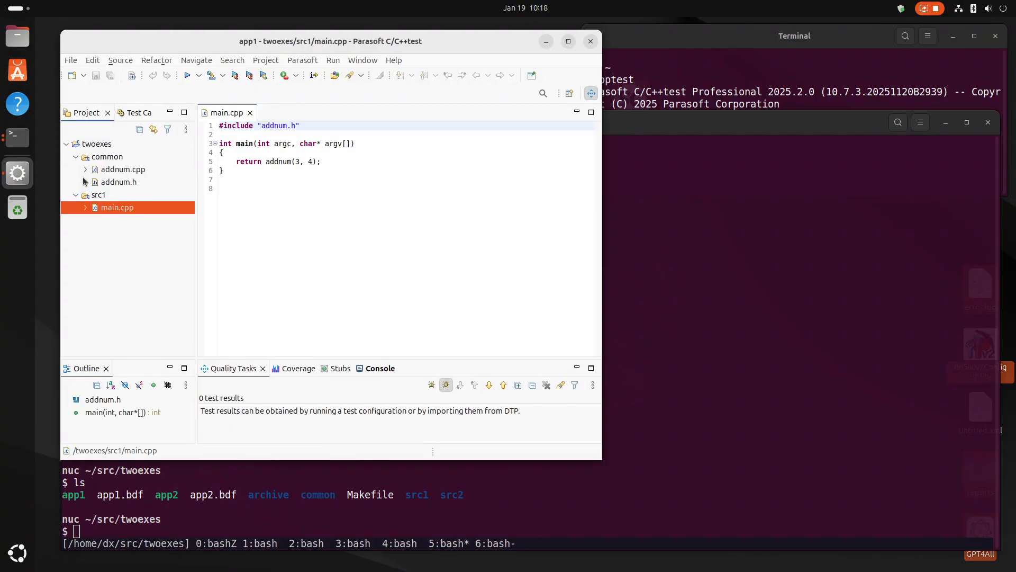
double_click(129, 171)
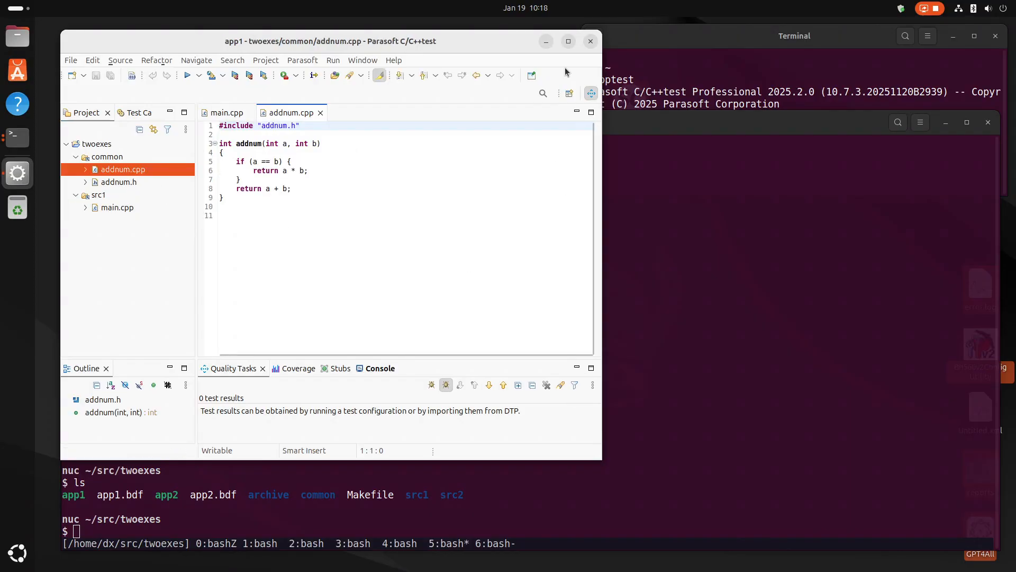
Maximize the window and view the built-in Application Monitoring test configuration "Build and Run Application with Coverage Monitoring".
left_click(568, 41)
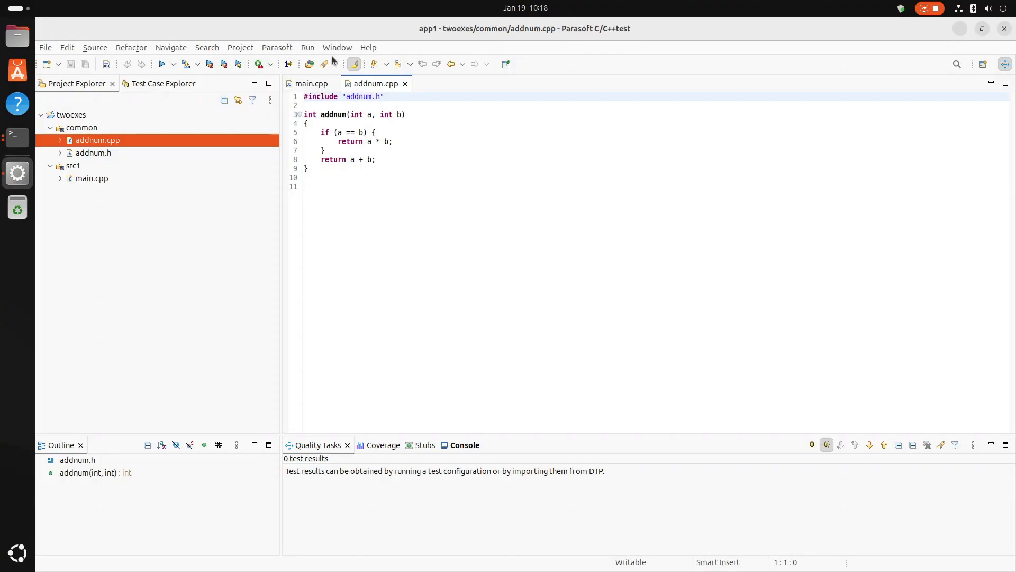
left_click(278, 49)
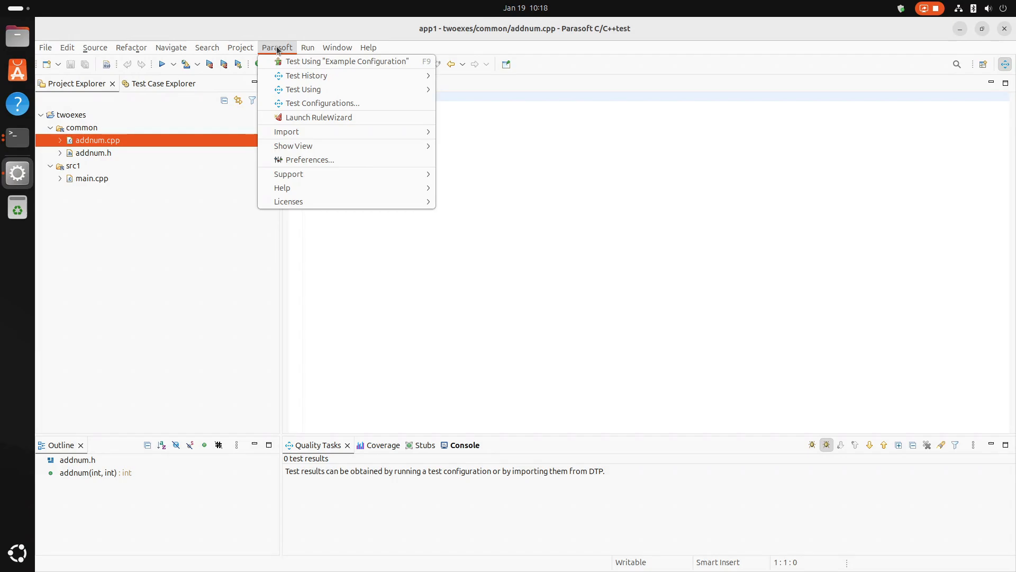
left_click(271, 28)
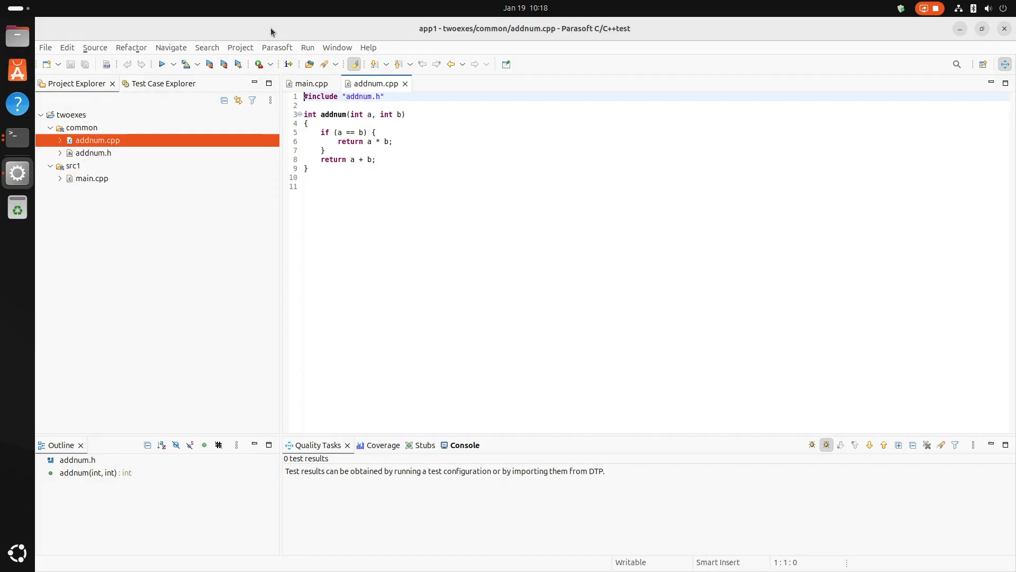
left_click(288, 52)
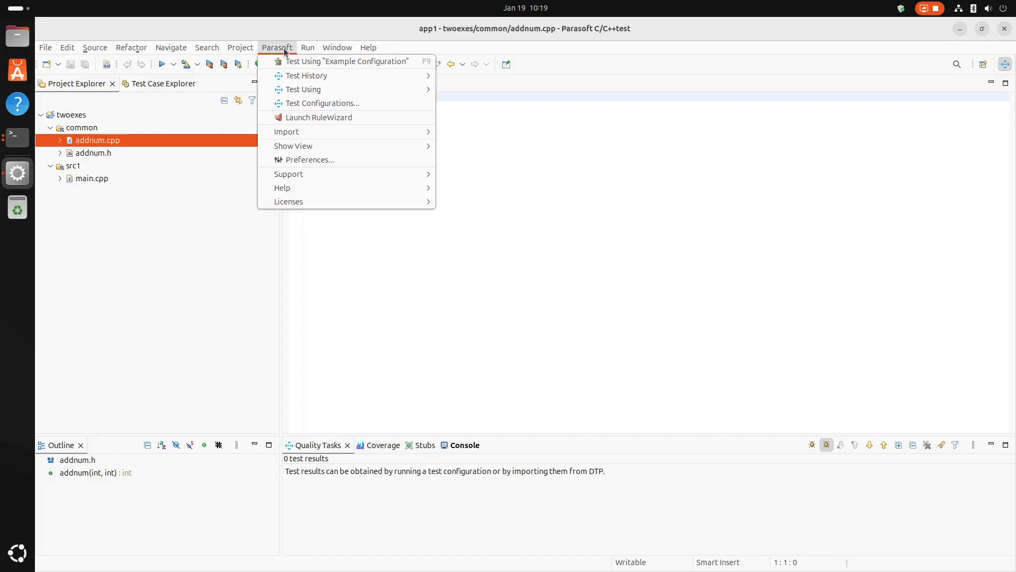
left_click(306, 101)
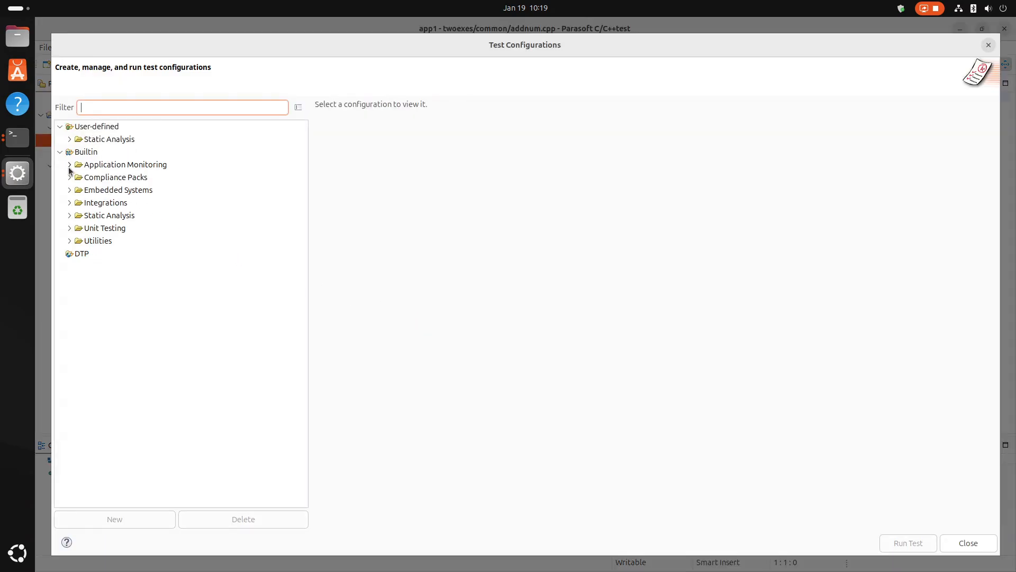
left_click(70, 165)
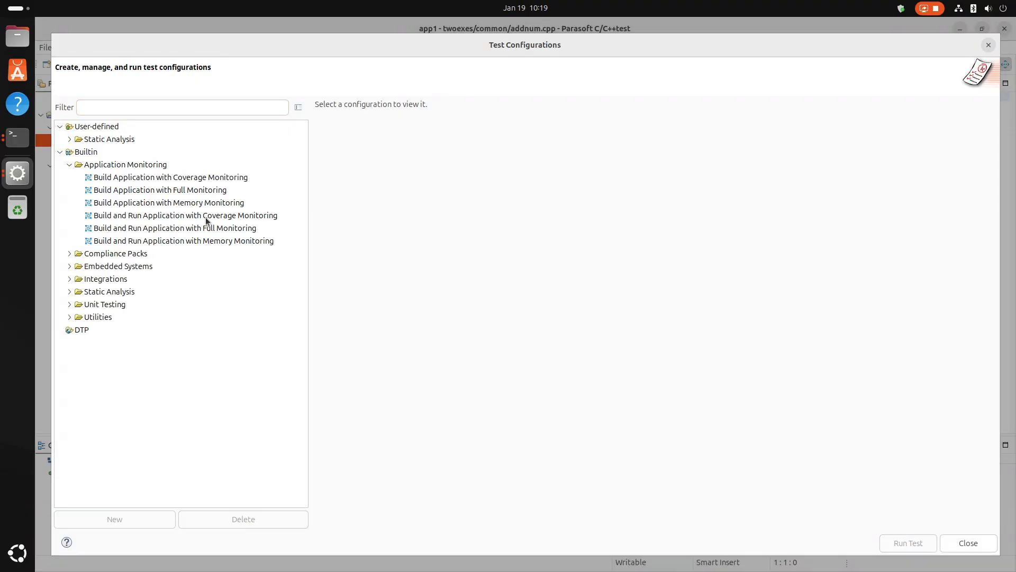
left_click(206, 217)
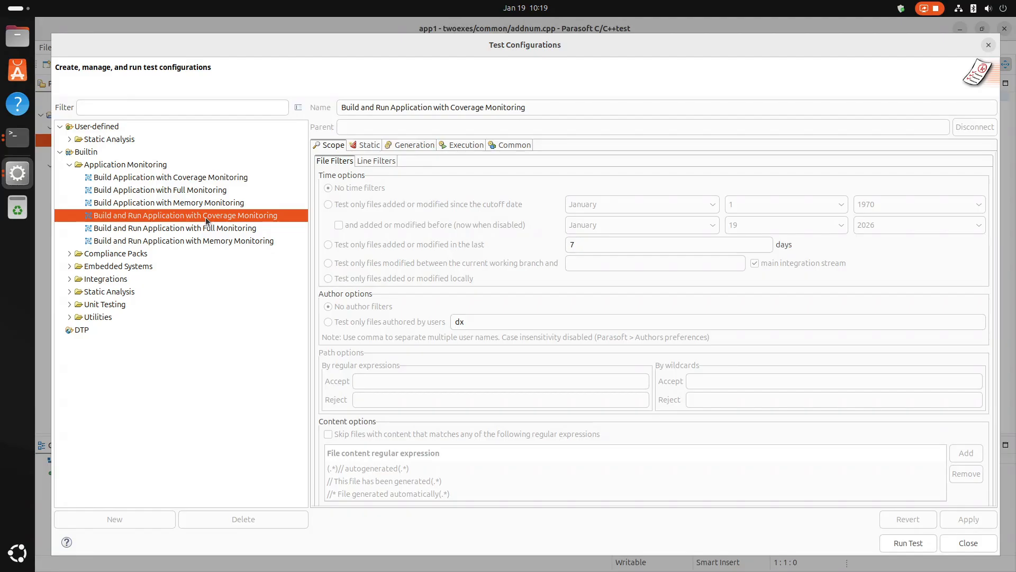
Duplicate the built-in "Build and Run Application with Coverage Monitoring" configuration and name the copy "My Build and Run Application with Coverage Monitoring".
left_click(84, 152)
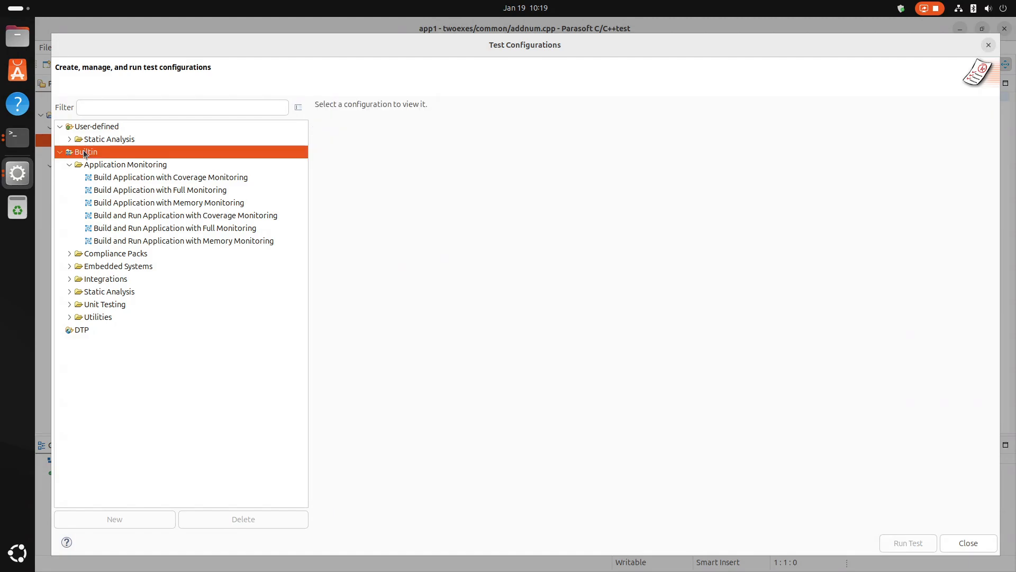
left_click(175, 216)
right_click(176, 216)
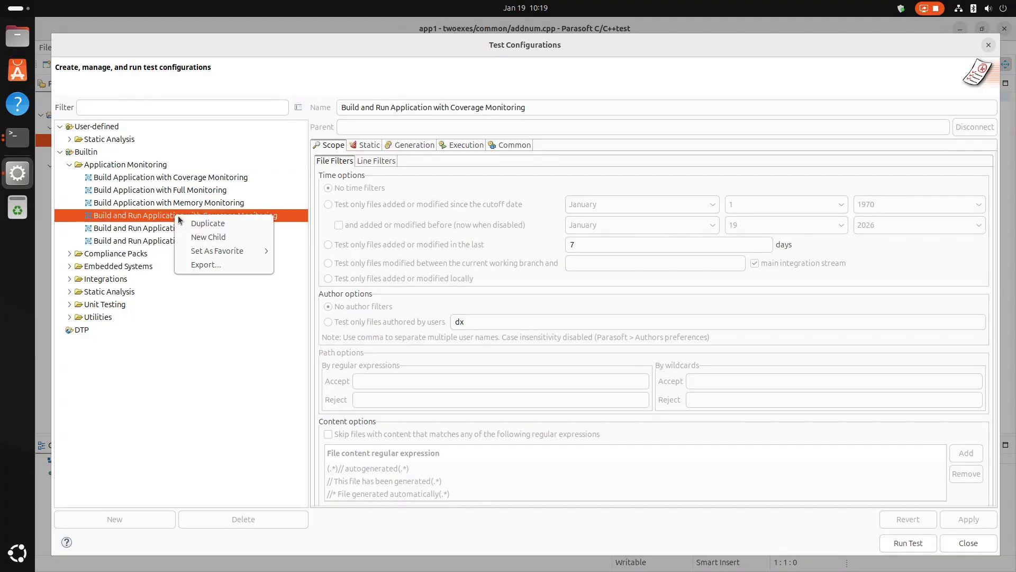
left_click(182, 218)
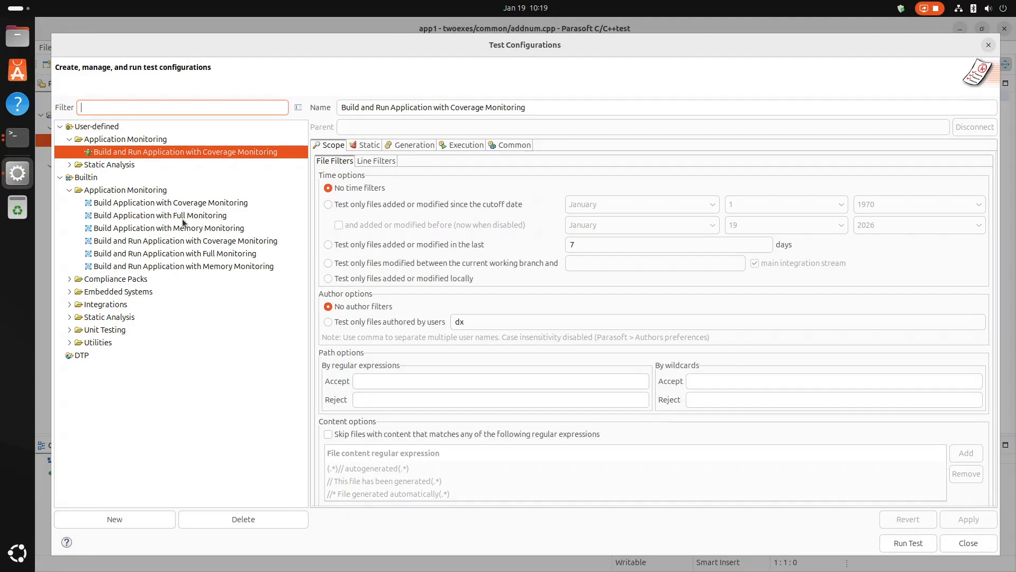
left_click(569, 104)
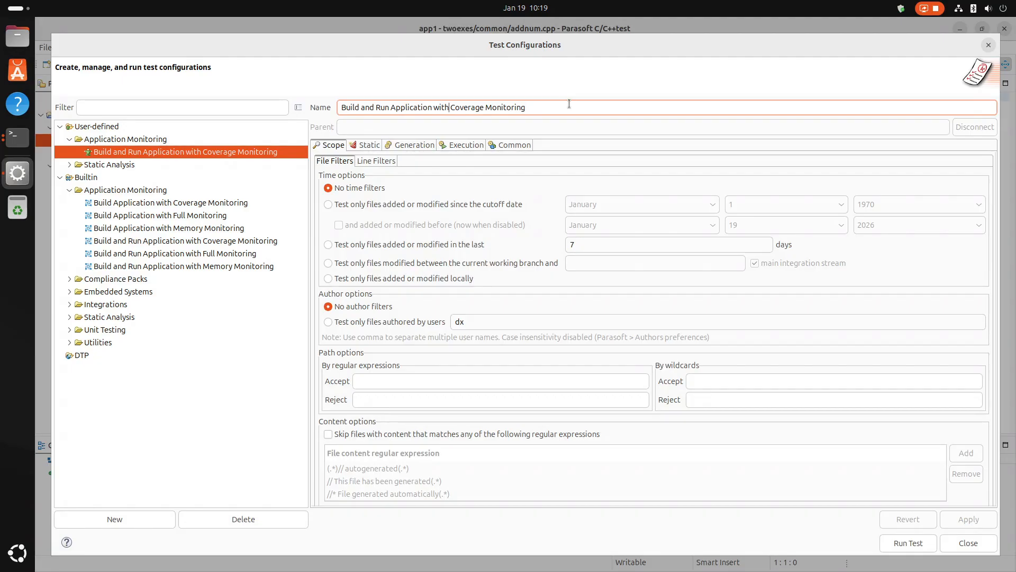
type("My")
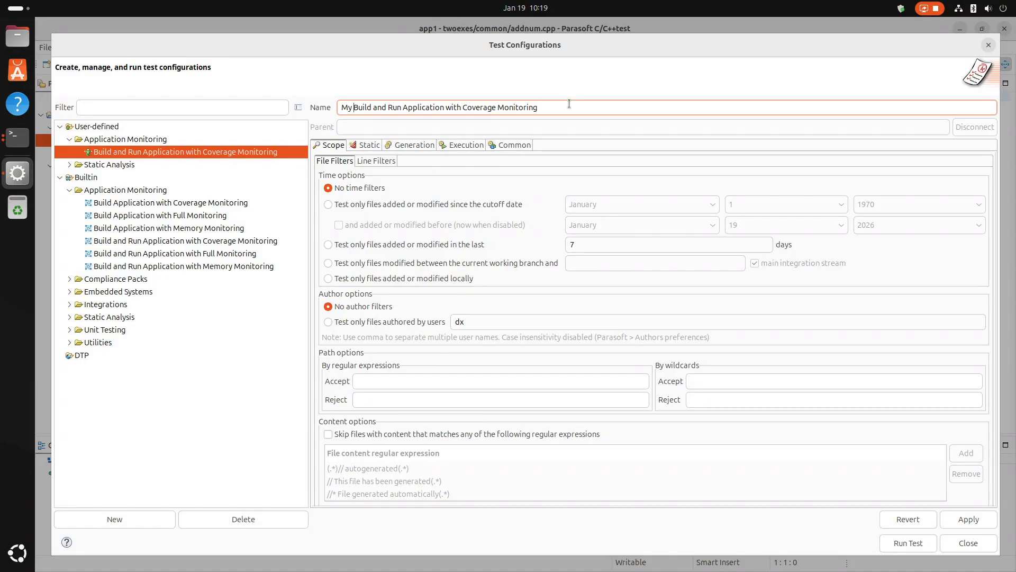
Enable archiving of test and coverage results in the copied configuration's runtime execution settings.
left_click(463, 145)
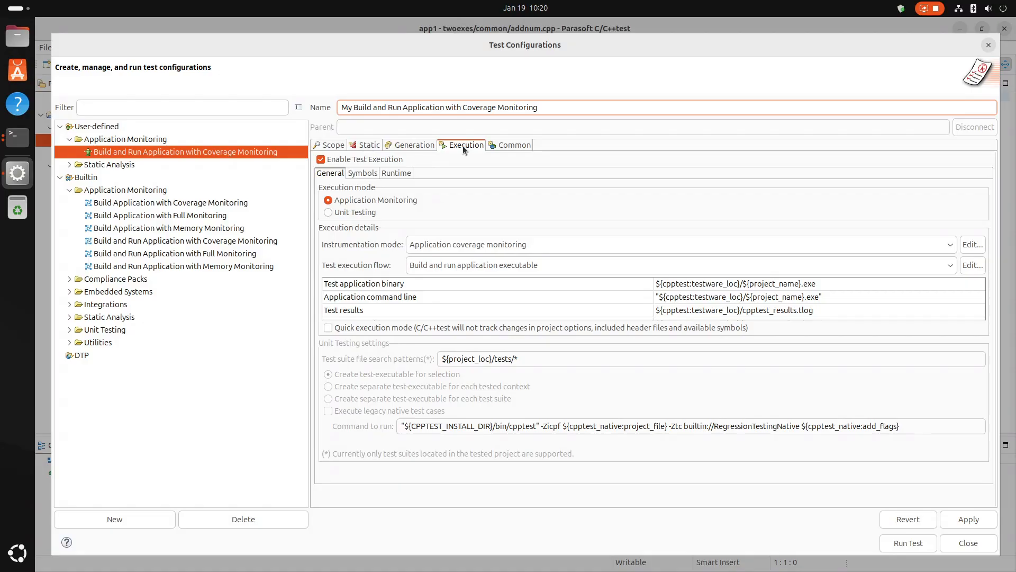
left_click(395, 174)
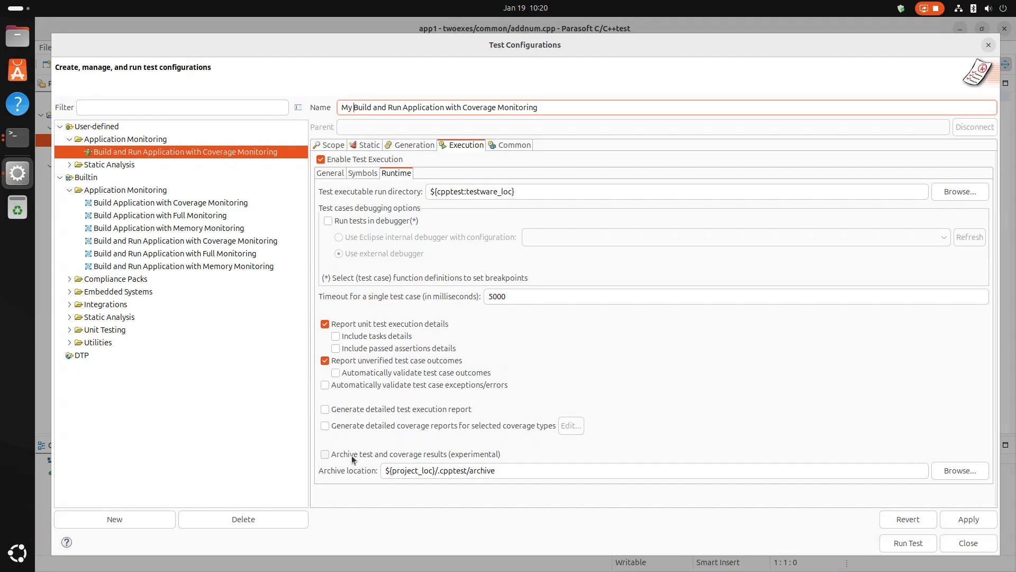
left_click(325, 454)
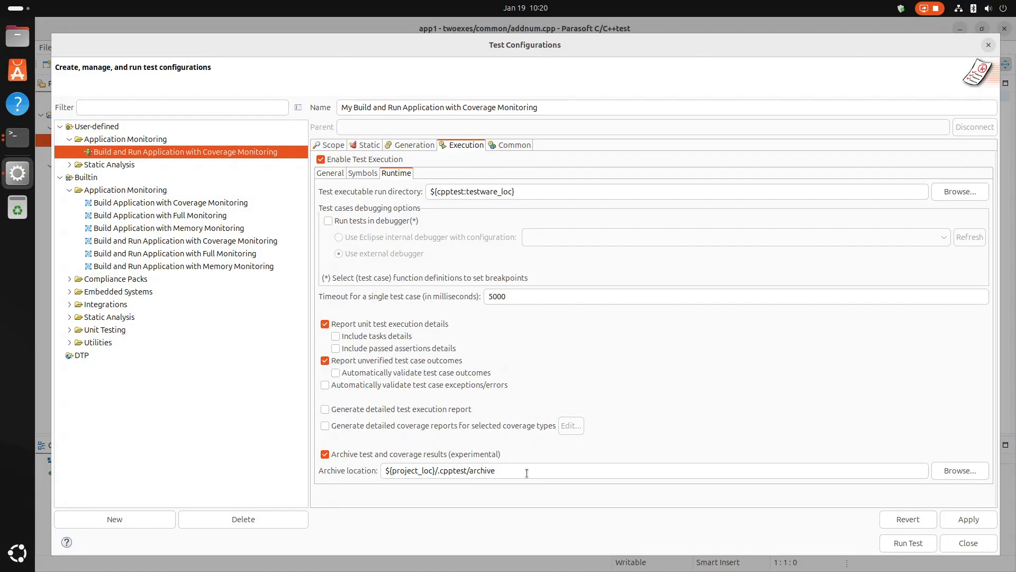
Set the archive location to the src/twoexes/archive folder under the home directory, then apply and close the test configurations.
left_click_drag(516, 470, 376, 474)
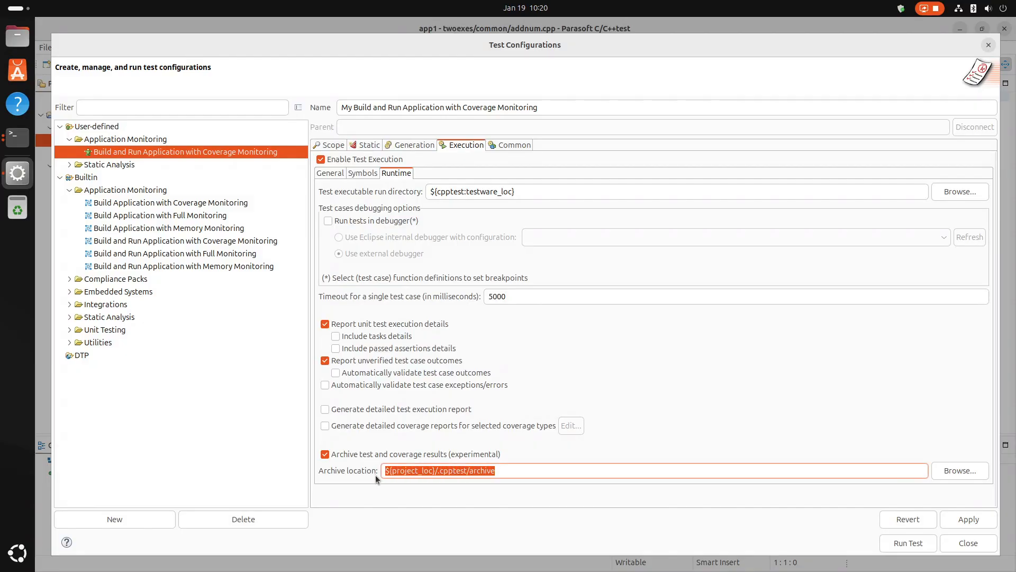
left_click(539, 470)
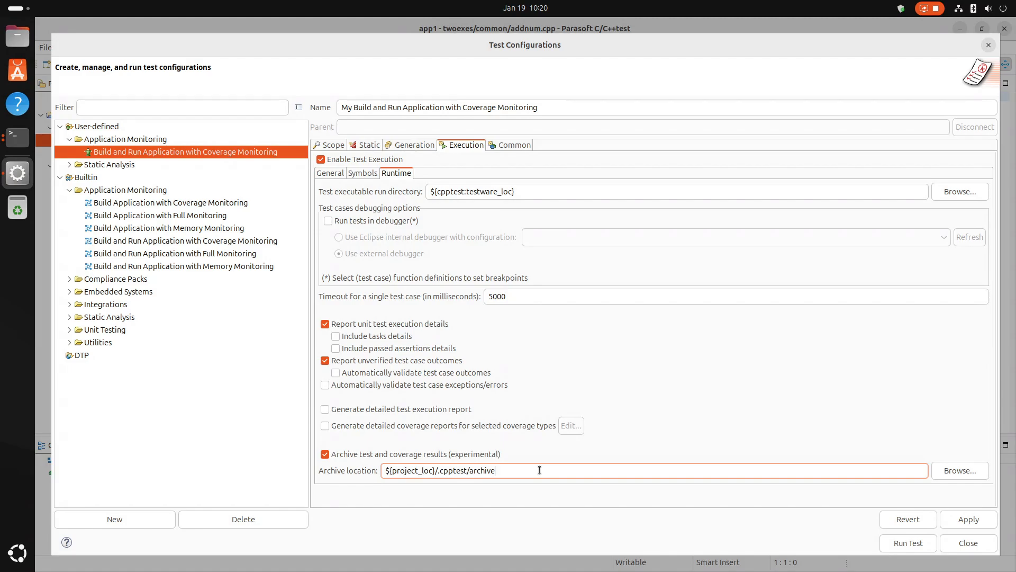
left_click(951, 470)
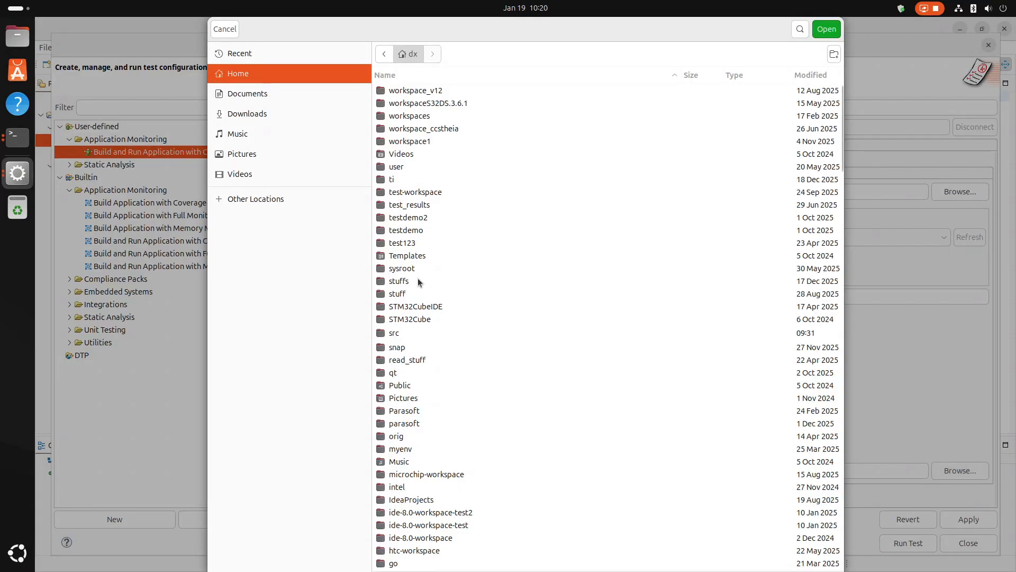
double_click(399, 333)
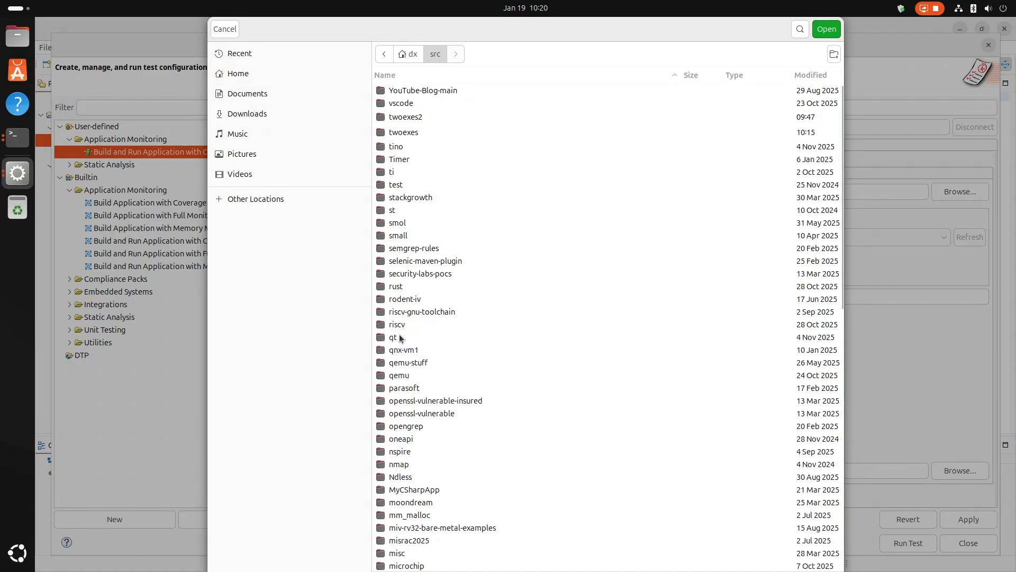
double_click(408, 132)
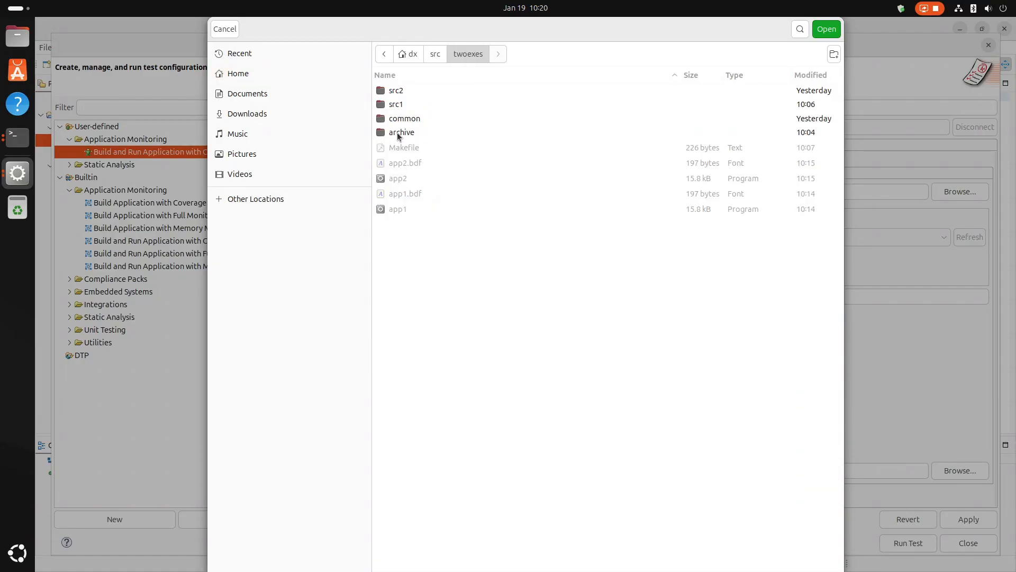
double_click(398, 132)
left_click(821, 29)
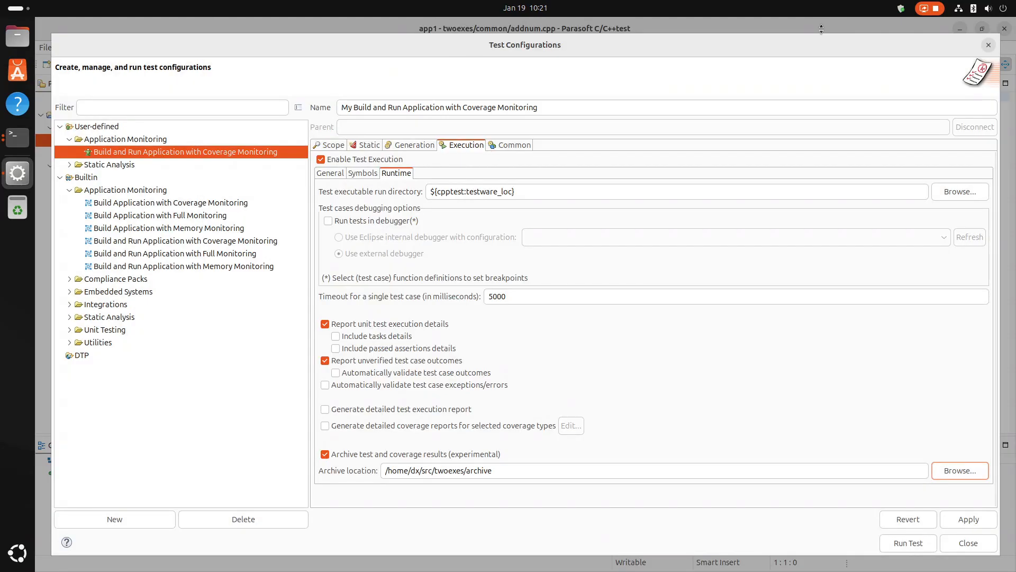
key("shift+Tab")
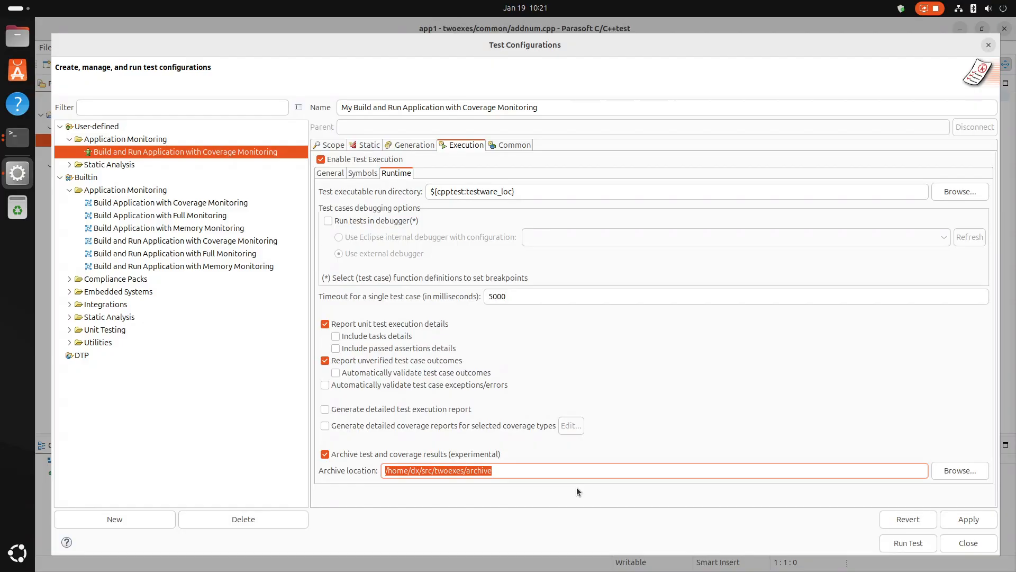
left_click(969, 521)
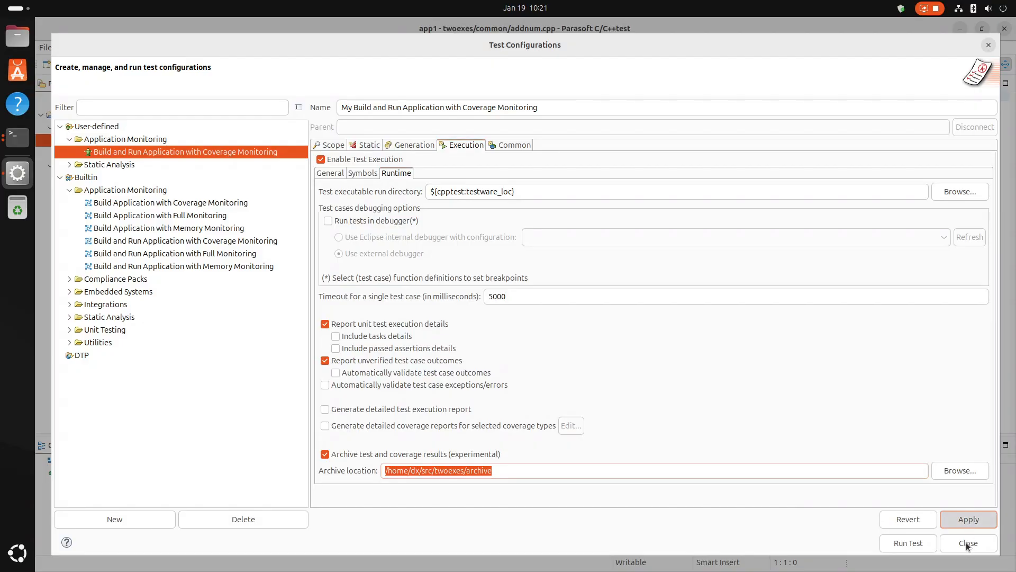
left_click(967, 543)
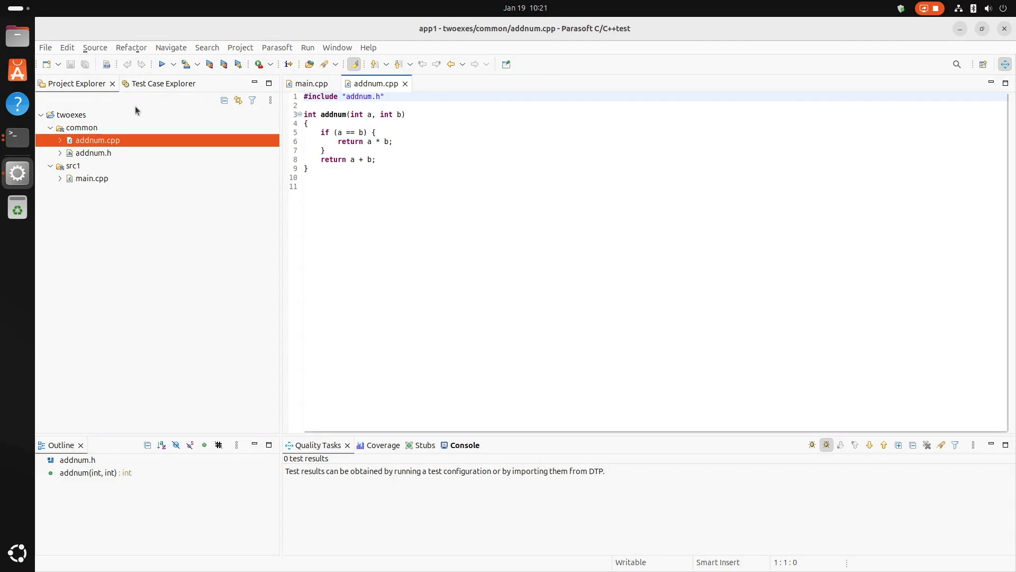
Test the twoexes project using the user-defined "My Build and Run Application with Coverage Monitoring" configuration.
left_click(72, 116)
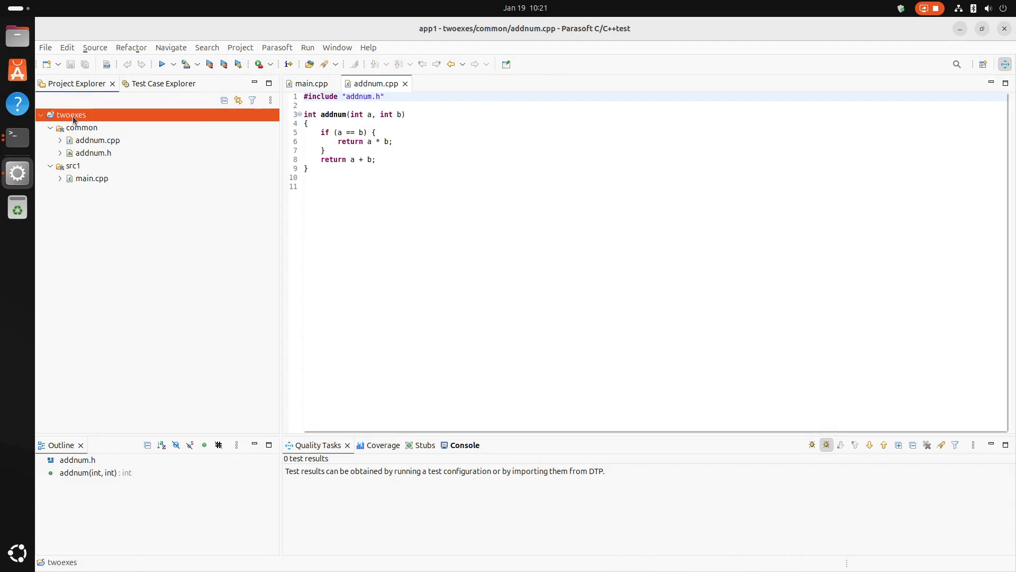
right_click(74, 118)
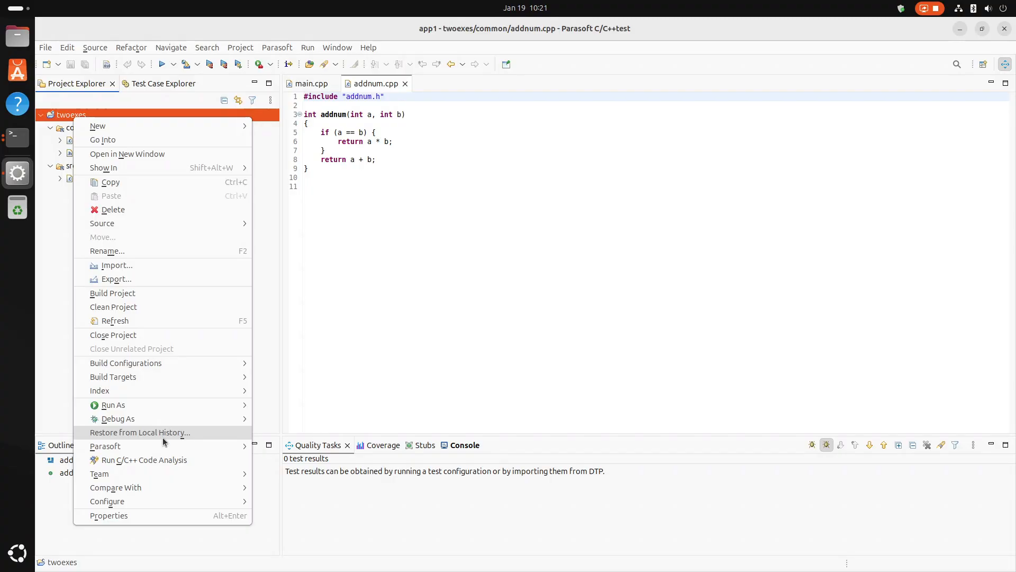
mouse_move(164, 446)
mouse_move(334, 475)
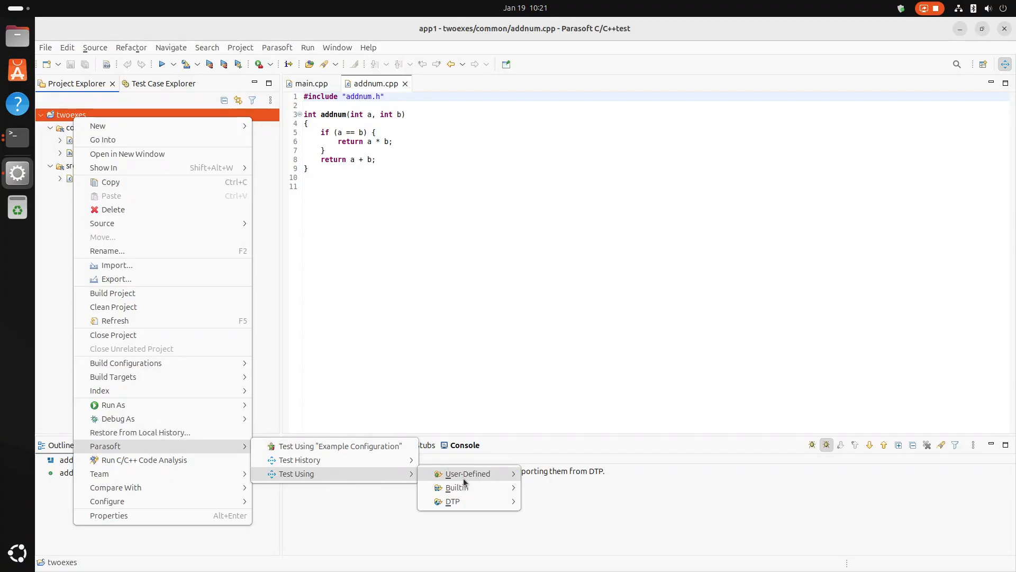
mouse_move(465, 481)
mouse_move(579, 475)
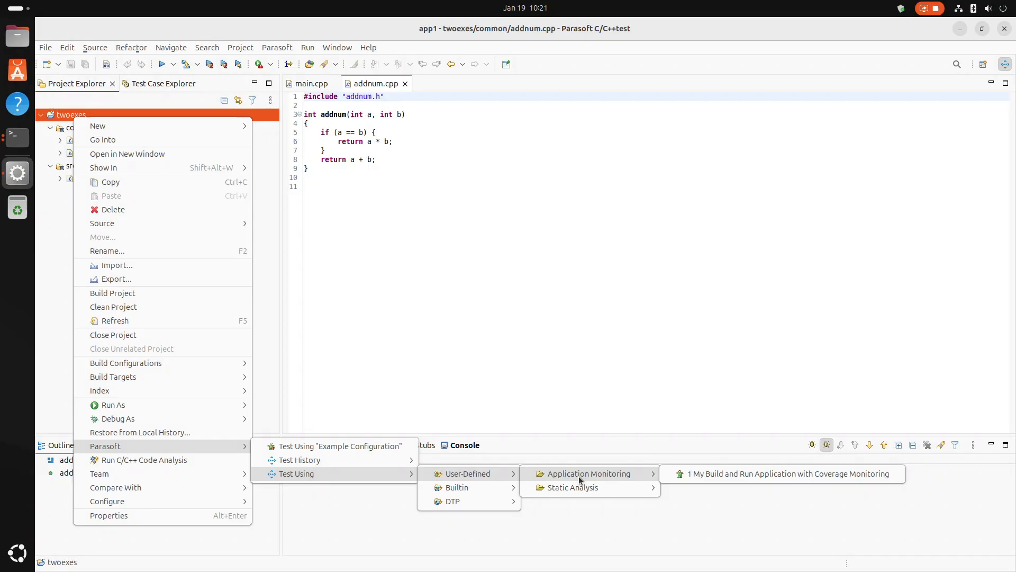
left_click(681, 475)
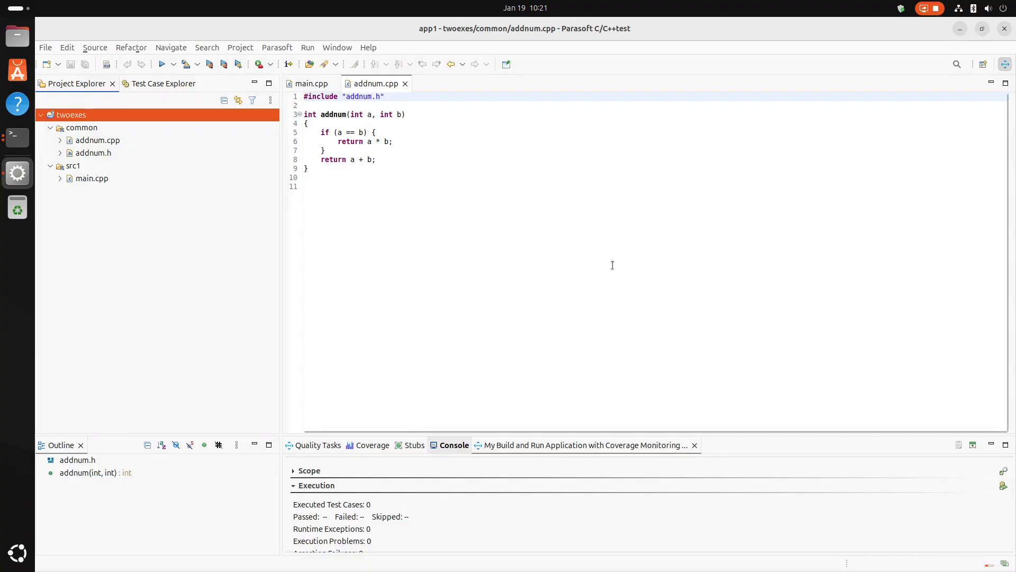
Review the coverage highlighting in src1/main.cpp and common/addnum.cpp, and close C/C++test.
left_click(91, 180)
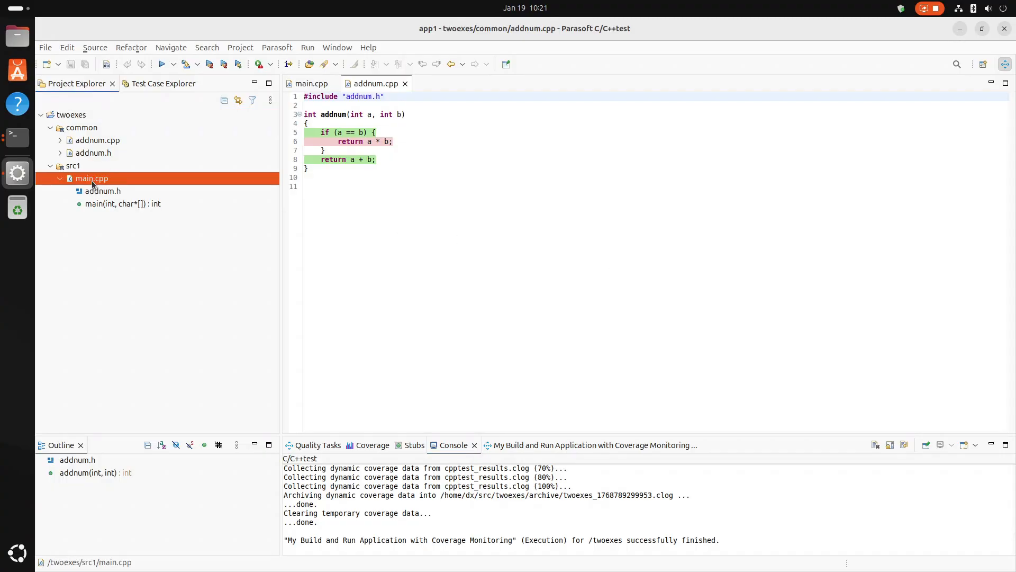
double_click(91, 180)
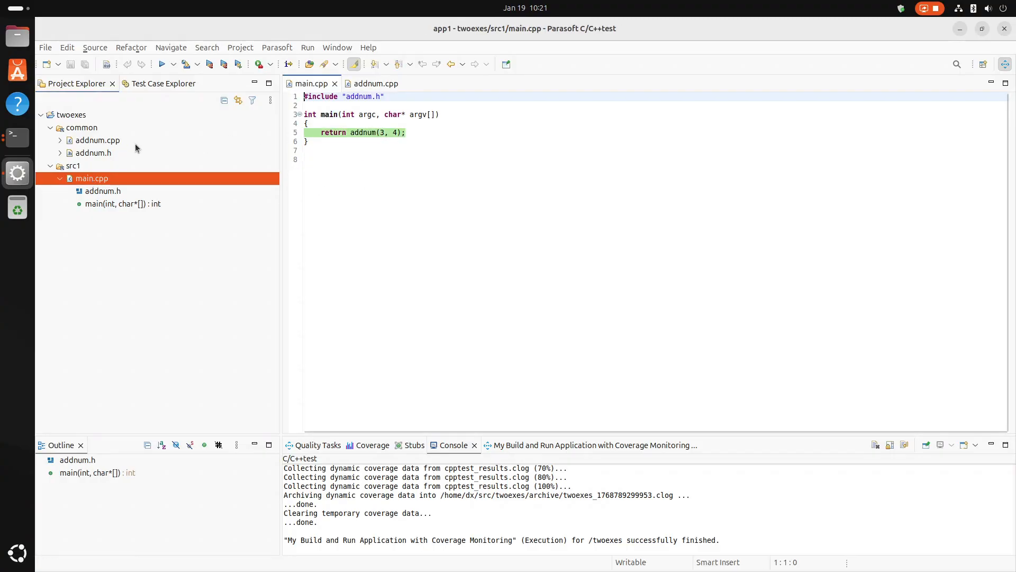
double_click(106, 140)
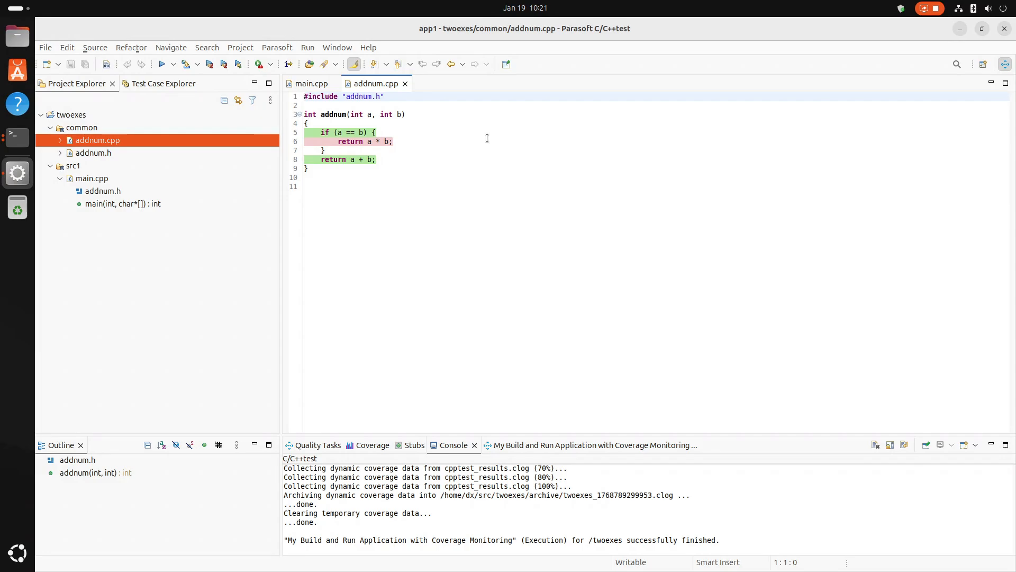
left_click(1004, 30)
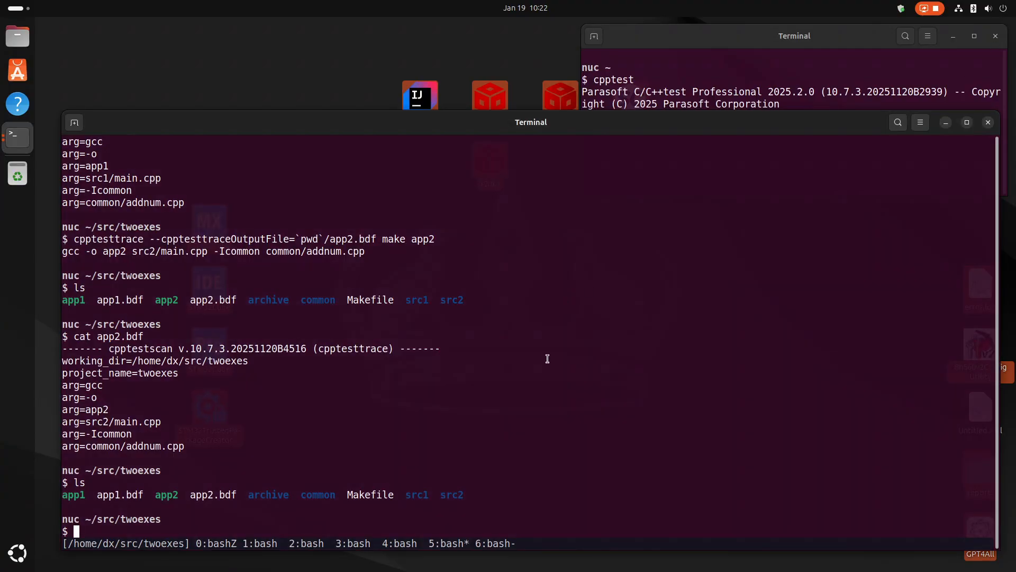
In the twoexes terminal, list the contents of archive/ with "ls -l archive/" and "tree archive/".
type("ls -l archive/")
key("Return")
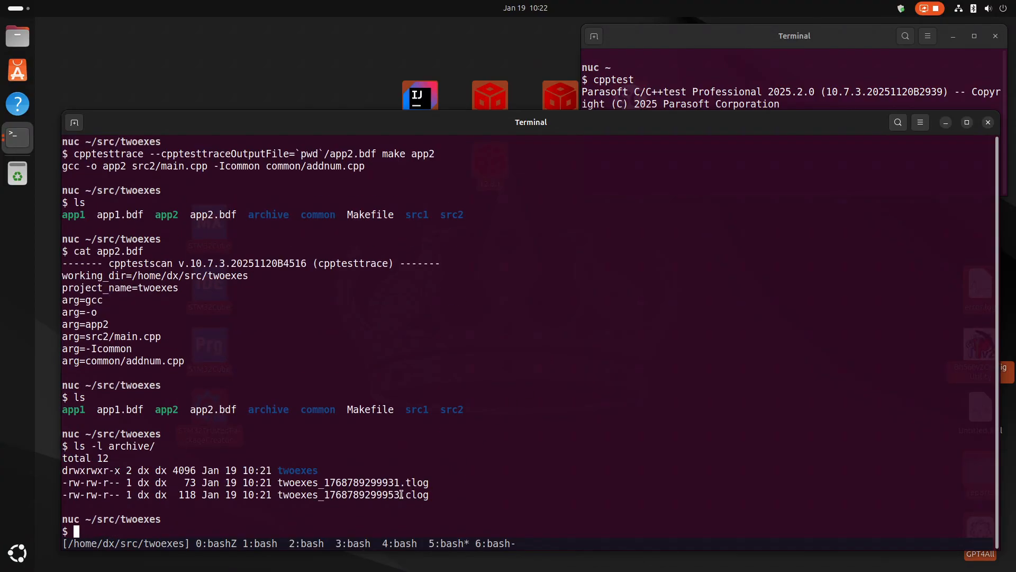
left_click_drag(404, 493, 417, 494)
type("tree archive/")
key("Return")
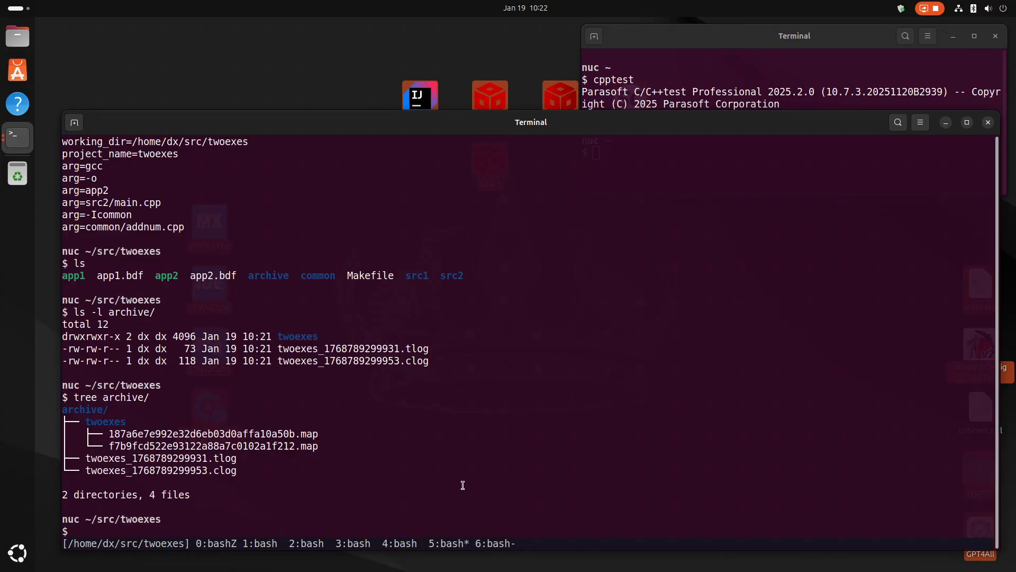
Launch cpptest from the home-directory terminal with the parasoft/2025.2.0/app2 workspace, leaving usage data sharing off.
left_click(723, 92)
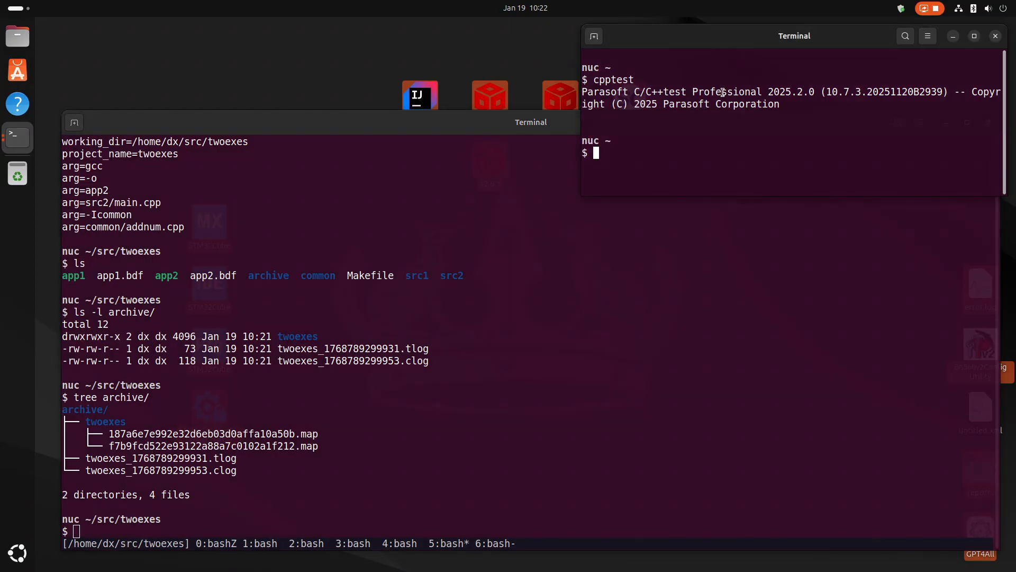
key("Up")
key("Return")
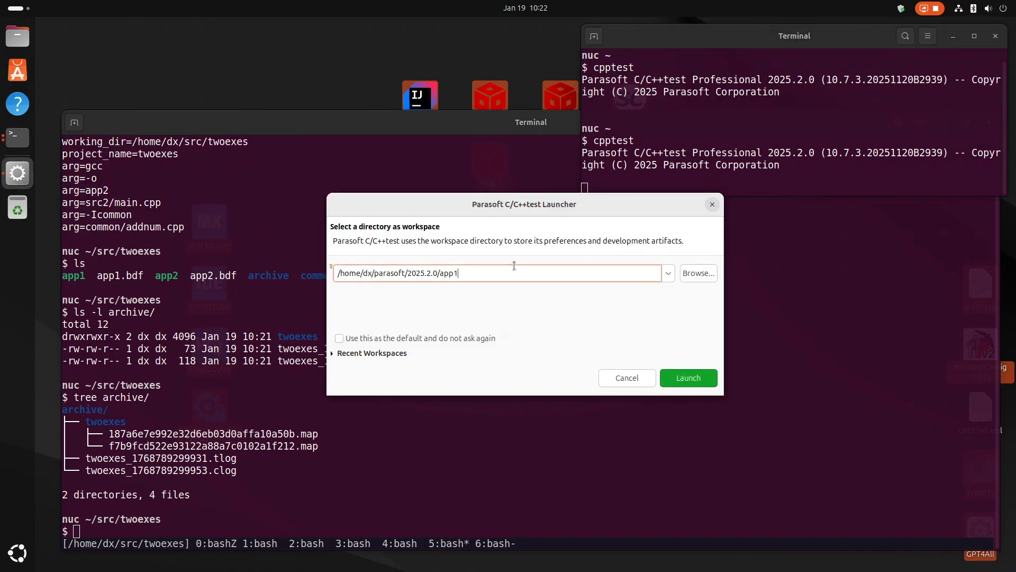
key("BackSpace")
type("2")
left_click(680, 384)
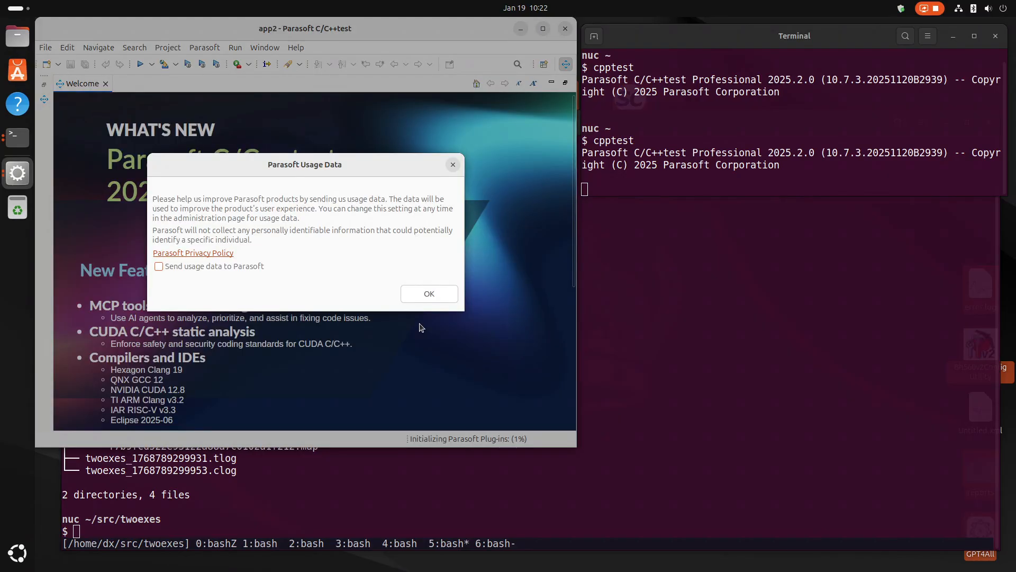
left_click(159, 266)
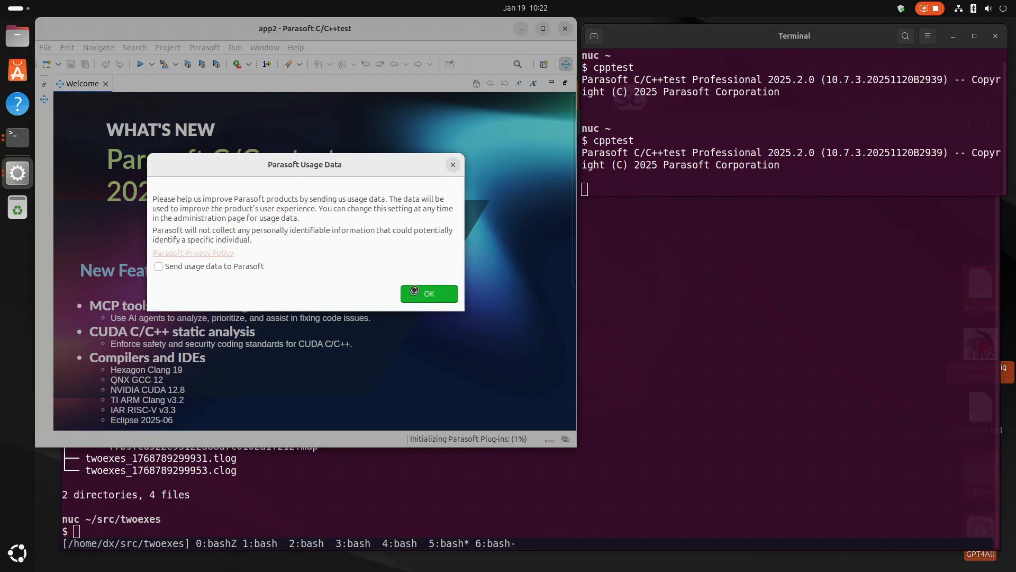
left_click(416, 293)
Set the Parasoft console output verbosity to High in the preferences and close the Welcome page.
left_click(219, 49)
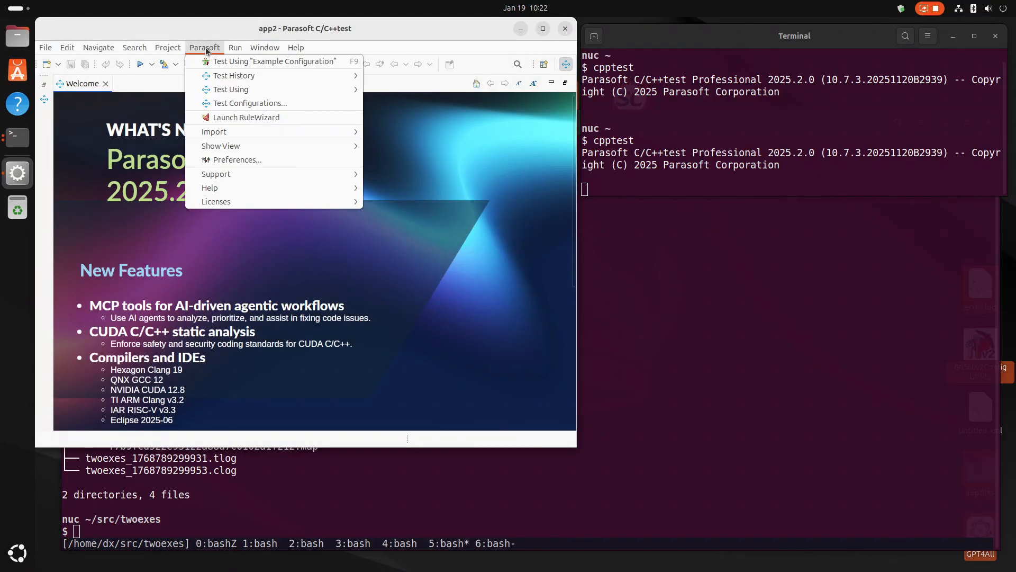
left_click(230, 159)
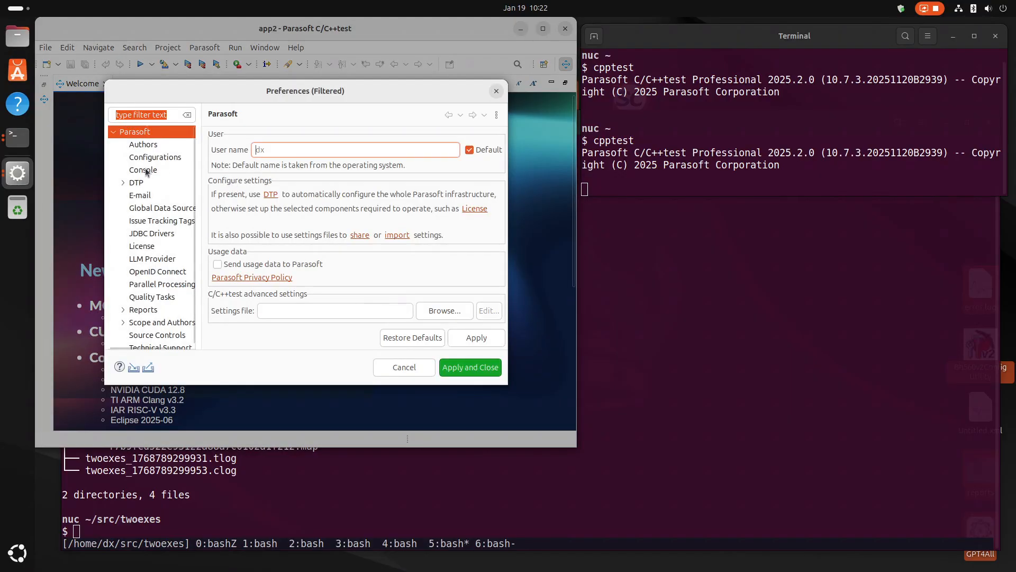
left_click(143, 170)
left_click(217, 148)
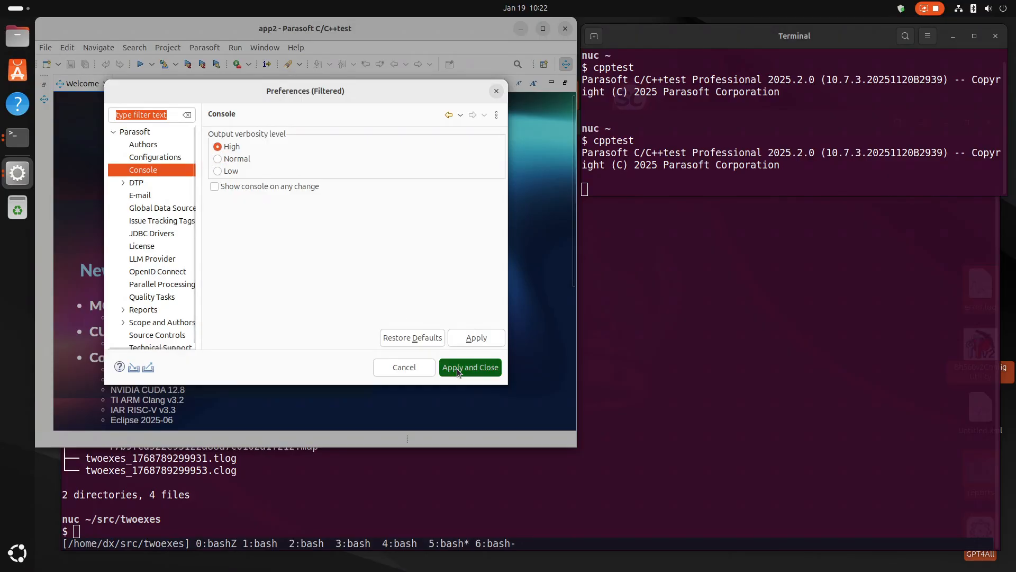
left_click(456, 368)
left_click(106, 84)
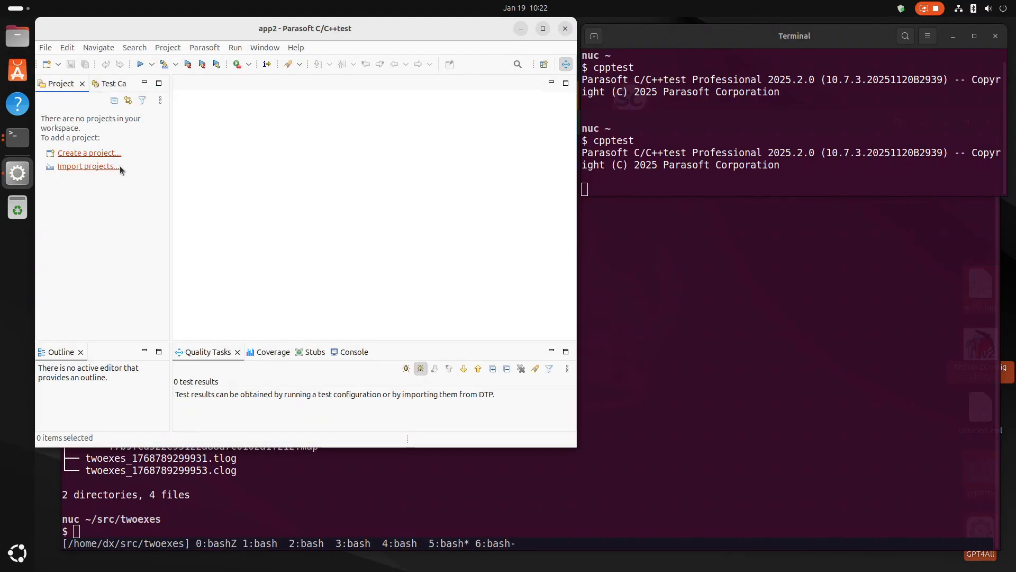
Create a C/C++test project from the build data file src/twoexes/app2.bdf, accepting the default GNU GCC 13.x (x86_64) compiler settings.
left_click(108, 155)
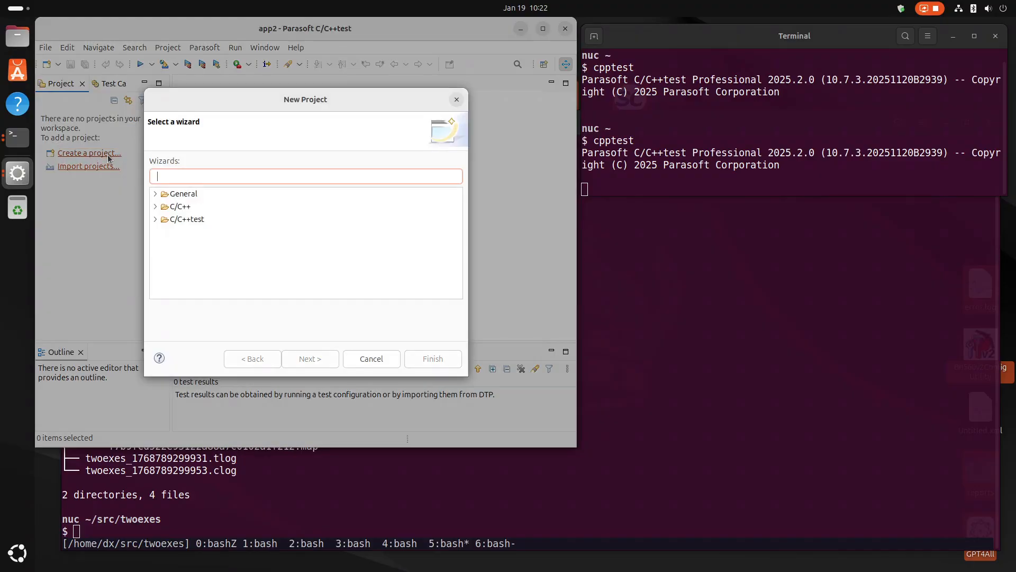
left_click(157, 219)
left_click(231, 233)
left_click(302, 366)
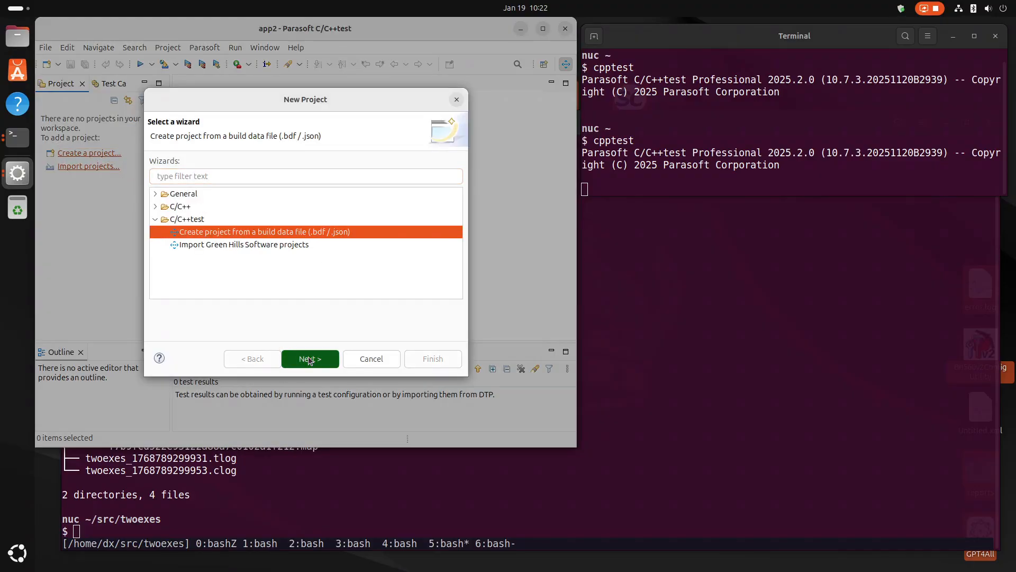
left_click(428, 108)
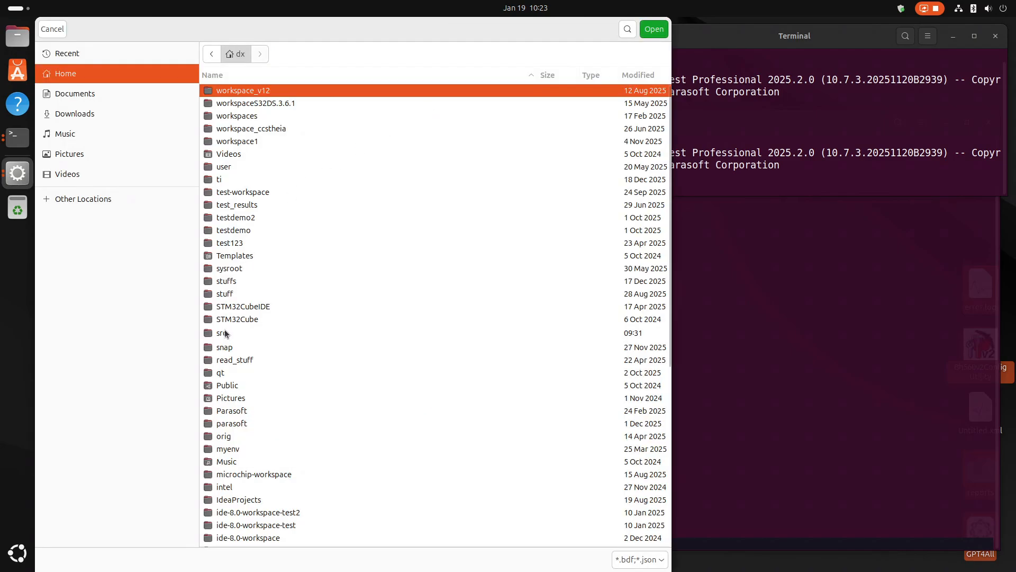
double_click(225, 333)
double_click(230, 129)
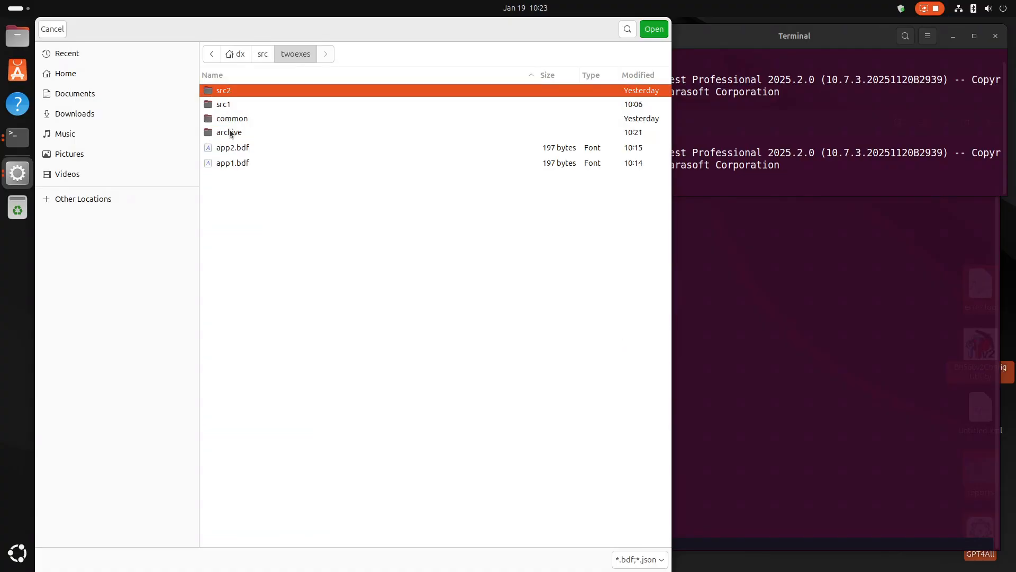
left_click(230, 151)
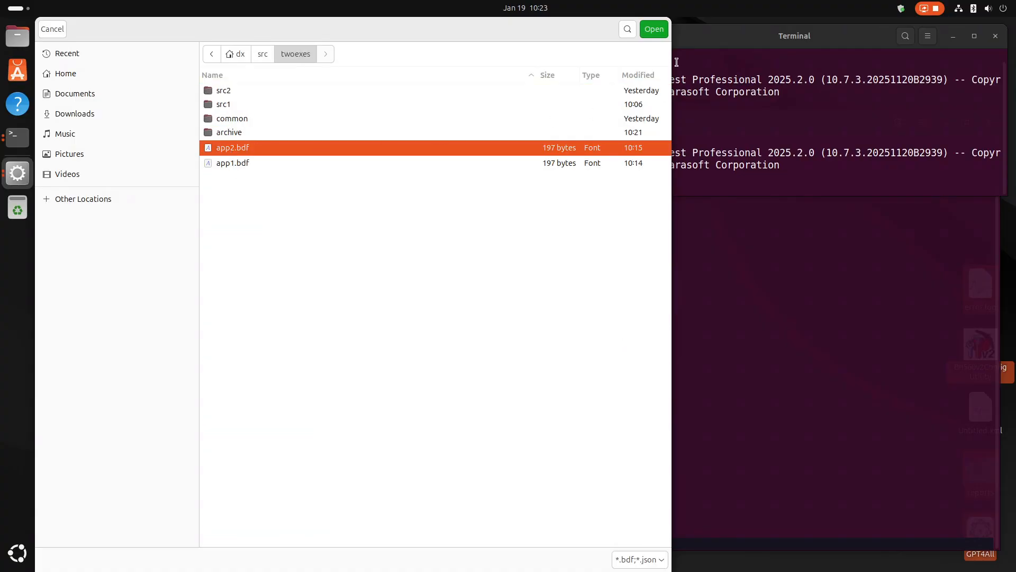
left_click(652, 29)
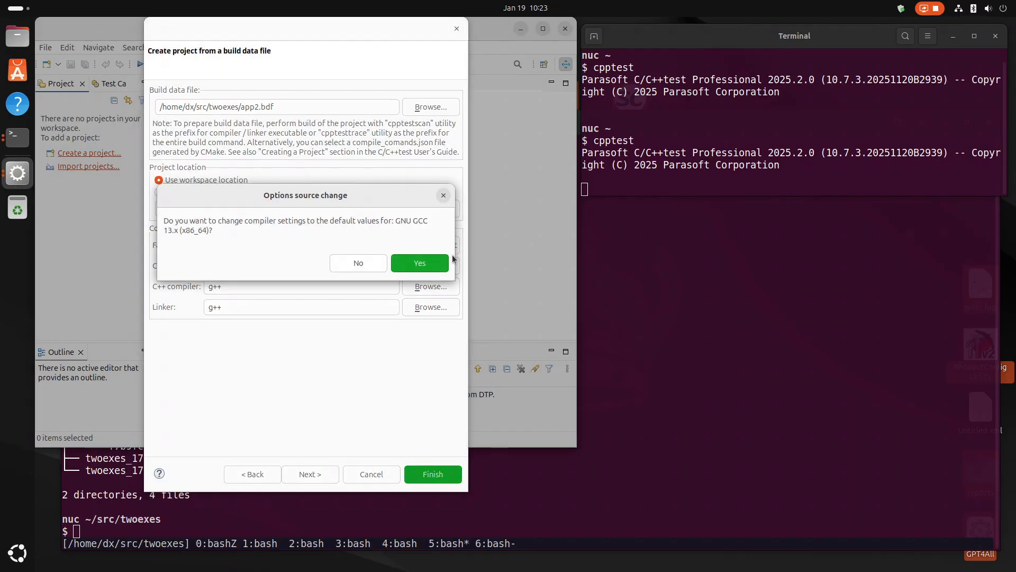
left_click(426, 264)
left_click(422, 475)
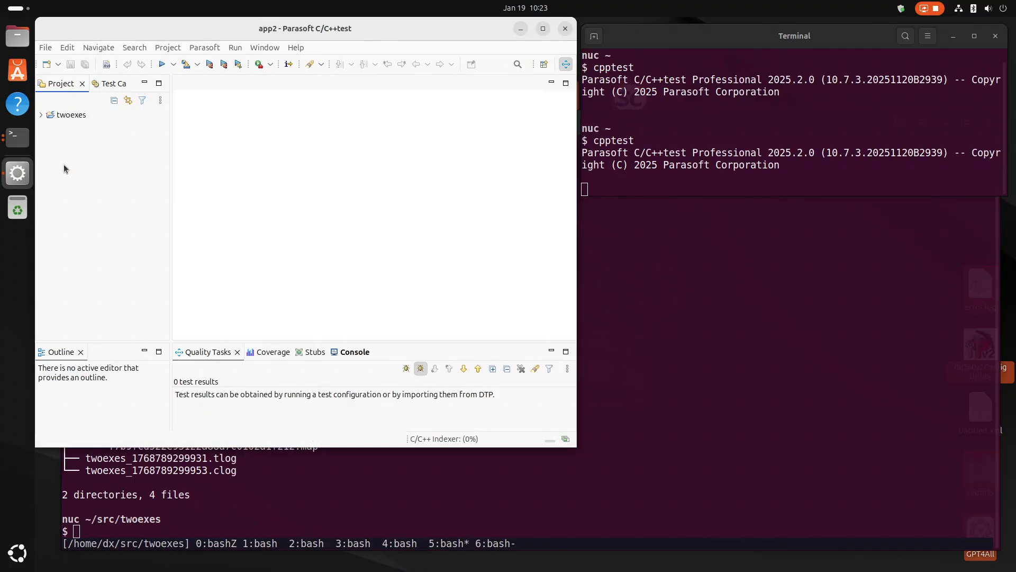
Open src2/main.cpp in the twoexes project and examine the files in the common folder.
left_click(42, 115)
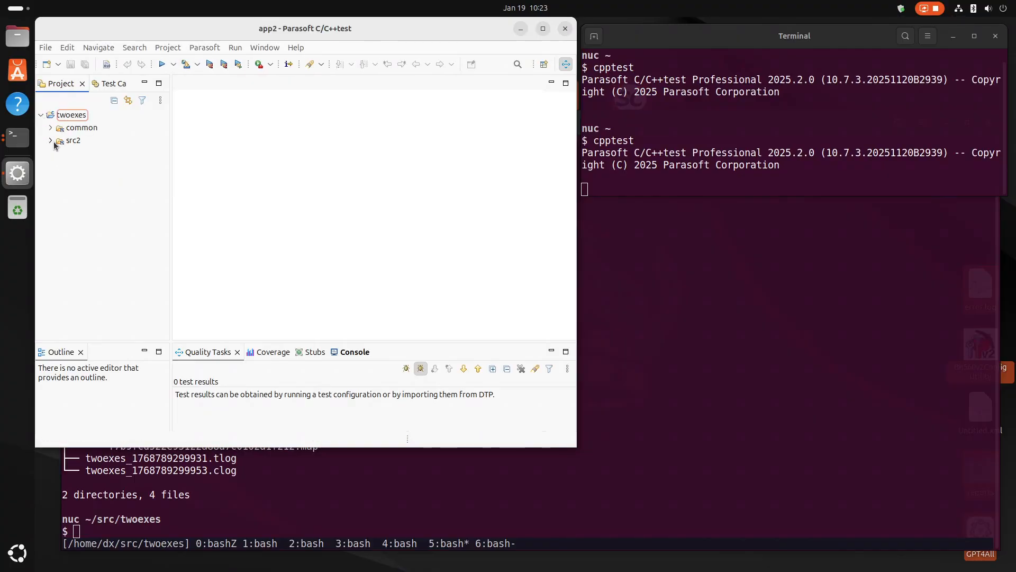
left_click(51, 140)
left_click(91, 154)
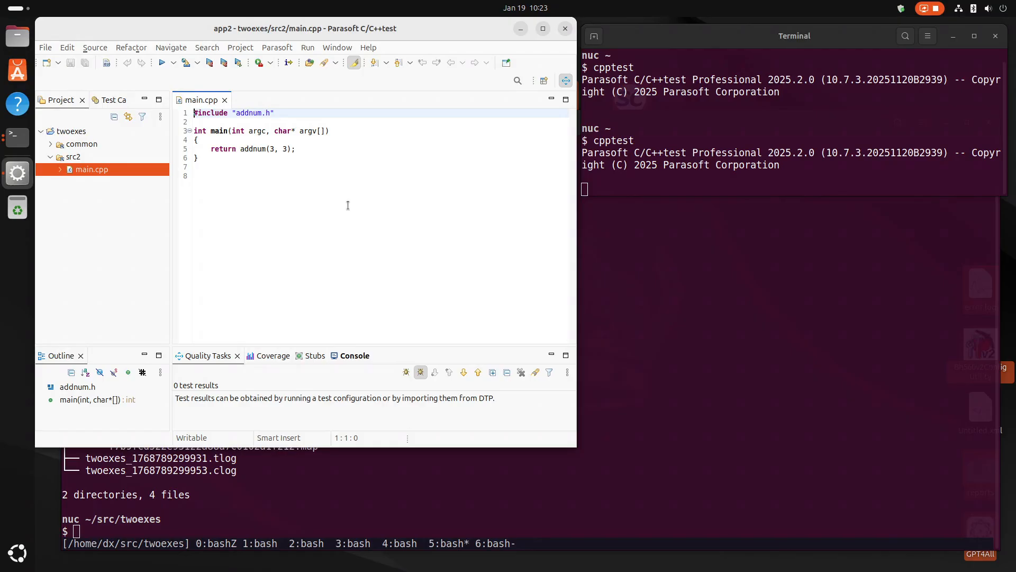
left_click(52, 144)
left_click(89, 158)
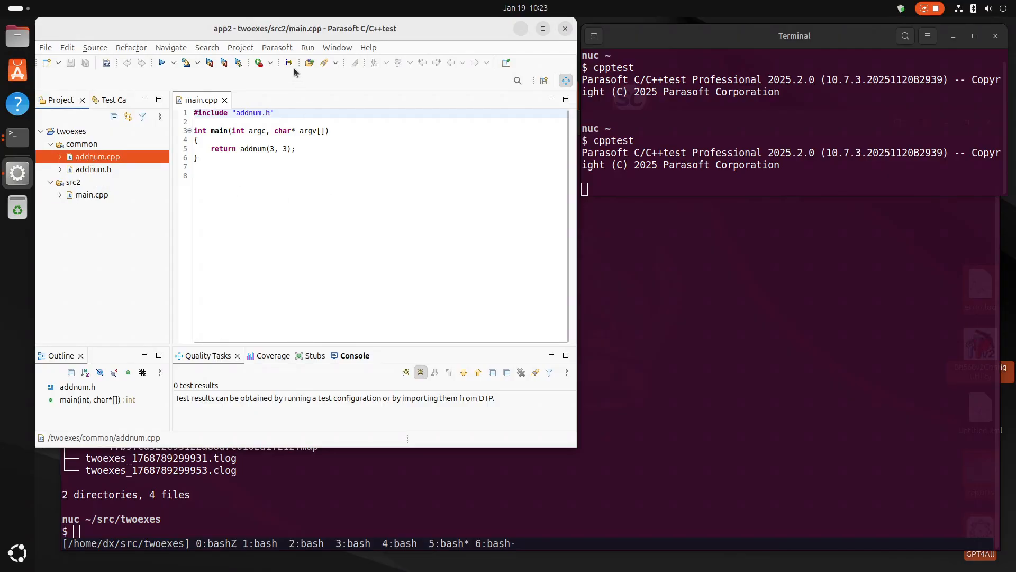
Duplicate the builtin "Build and Run Application with Coverage Monitoring" test configuration and rename the copy "My Build and Run Application with Coverage Monitoring".
left_click(277, 47)
left_click(295, 103)
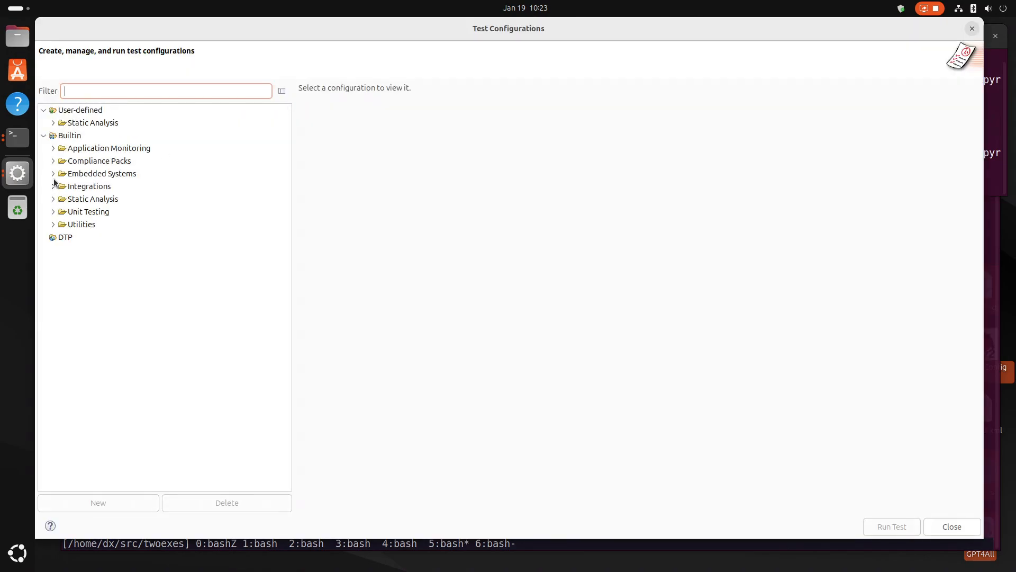
left_click(53, 148)
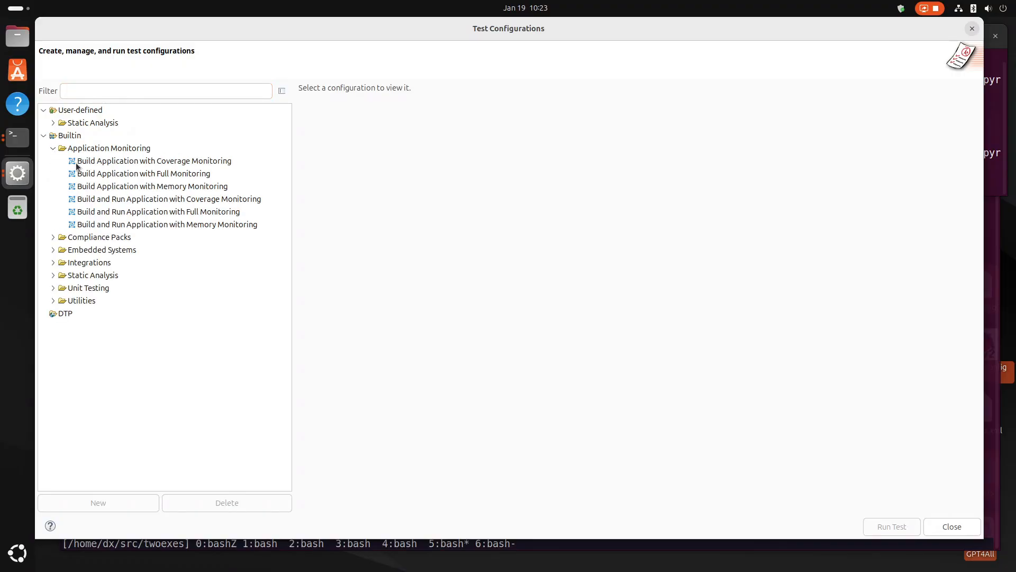
left_click(141, 200)
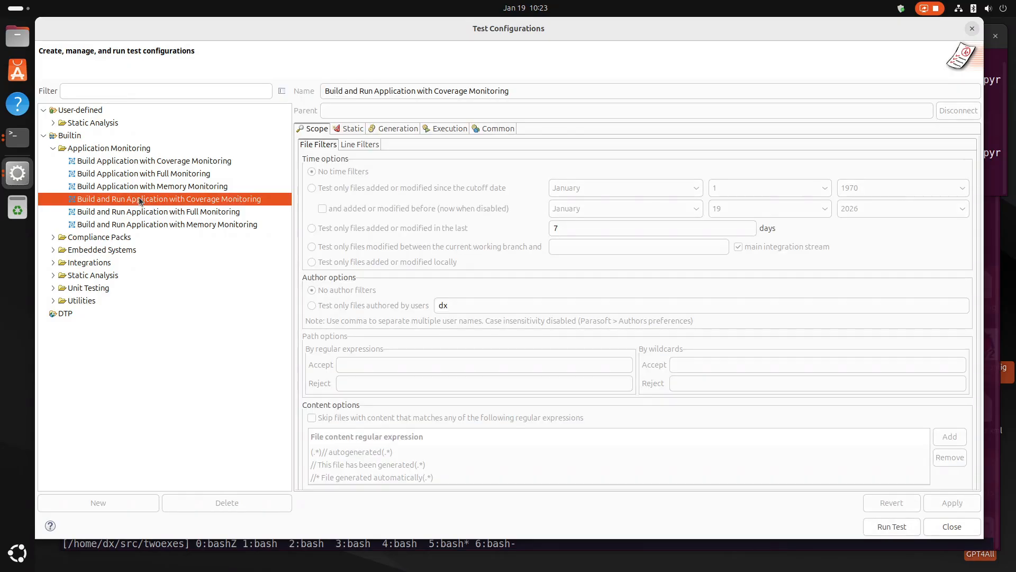
right_click(140, 201)
left_click(153, 208)
left_click(527, 85)
key("Left")
key("Left")
key("Left")
key("Left")
key("Left")
key("Left")
key("Left")
key("Left")
key("Left")
key("Left")
key("Left")
key("Left")
key("Left")
key("Left")
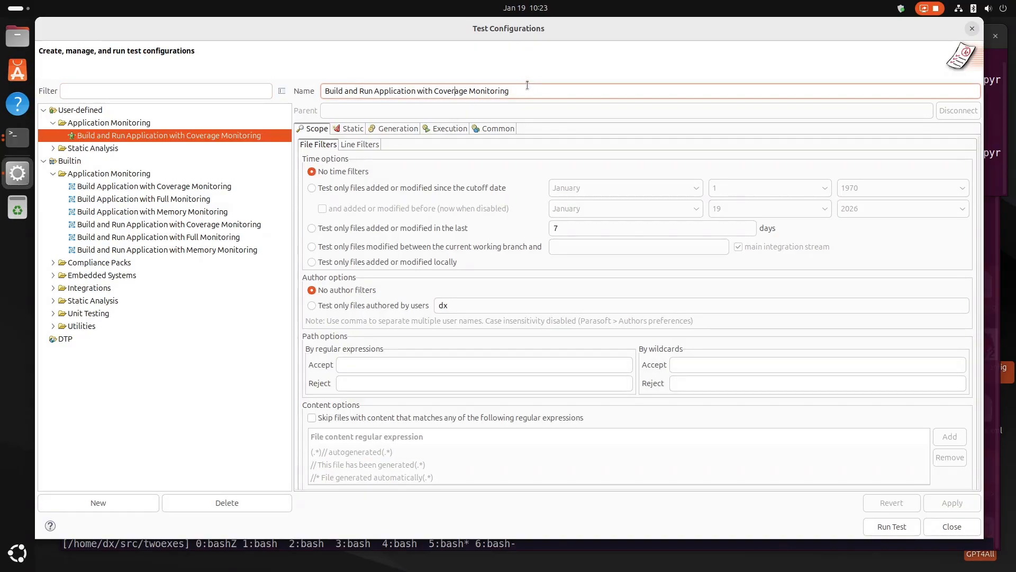
type("My")
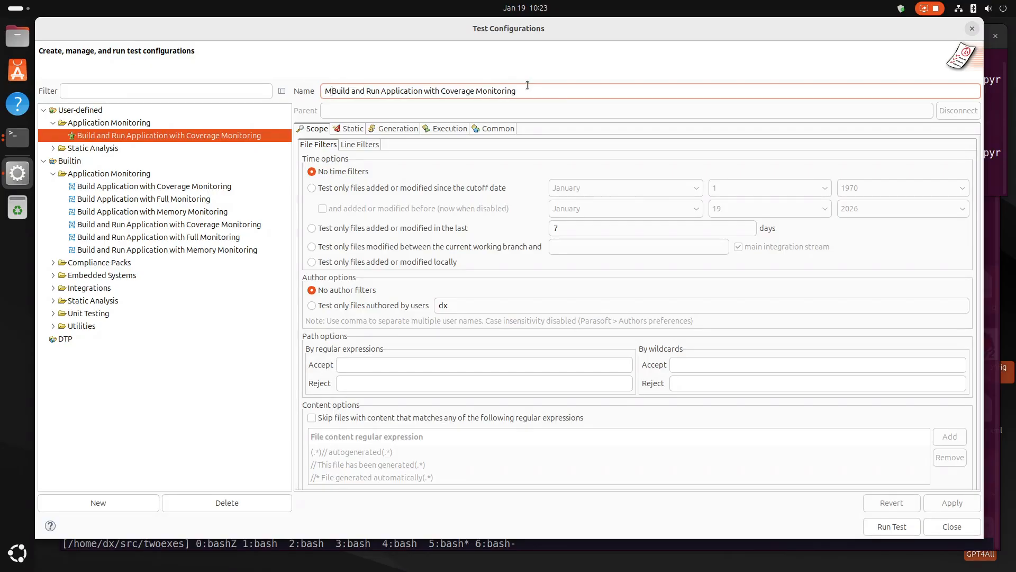
Enable archiving of test and coverage results in the runtime execution settings of the duplicated configuration.
left_click(451, 128)
left_click(380, 158)
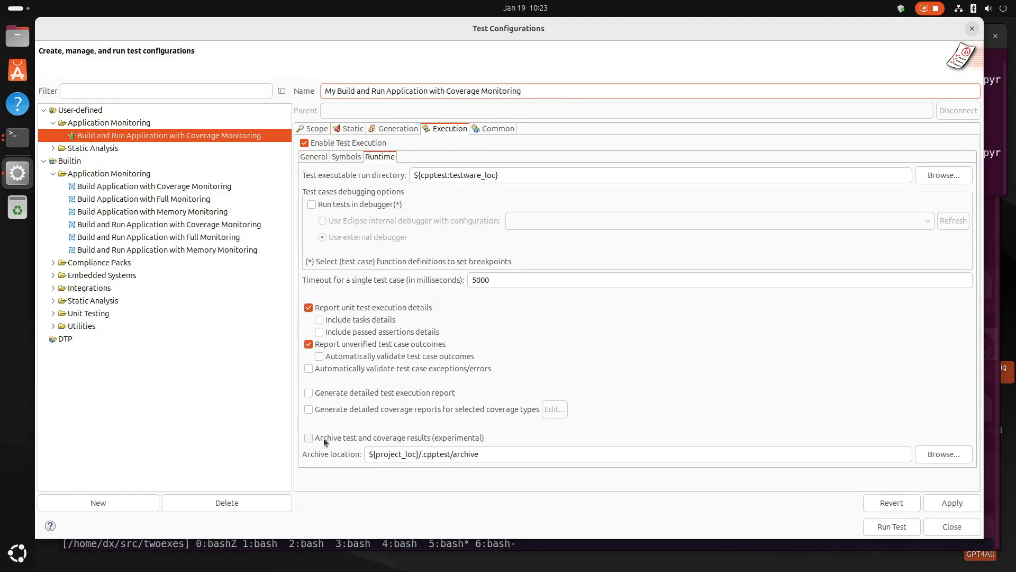
left_click(308, 438)
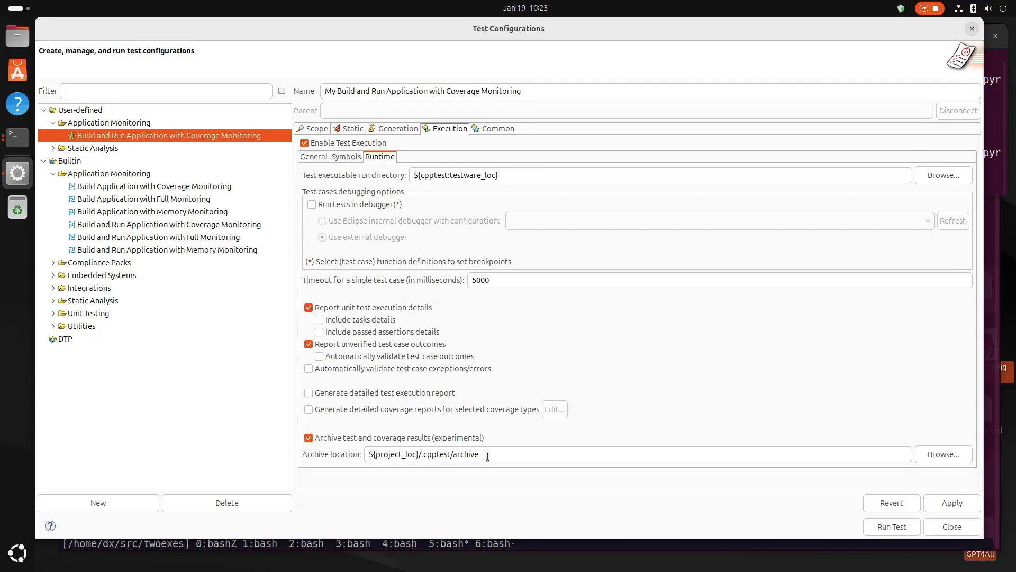
Set the archive location to the src/twoexes/archive folder under the home directory and save the test configuration.
left_click(848, 458)
left_click(944, 455)
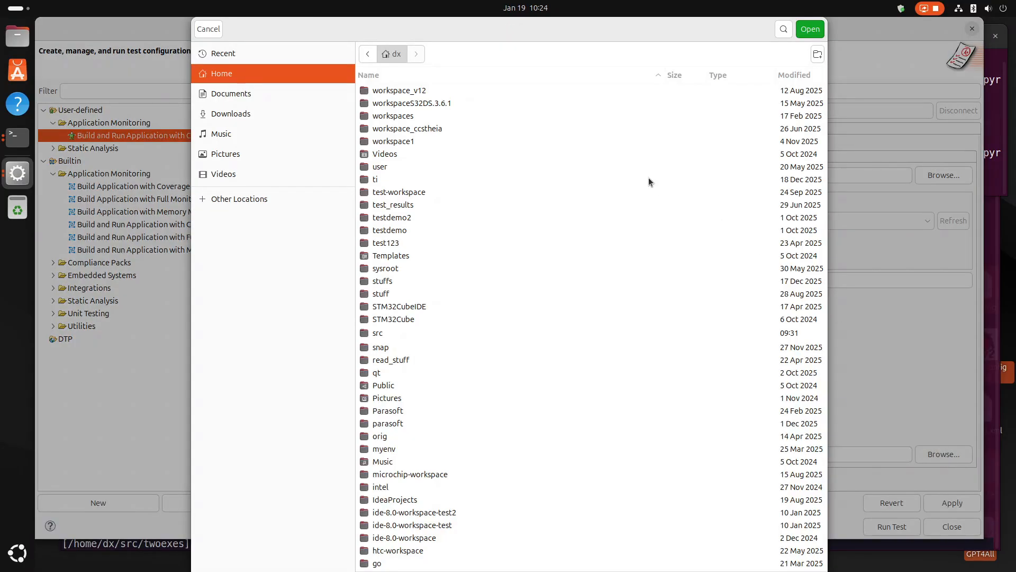
double_click(382, 334)
double_click(387, 133)
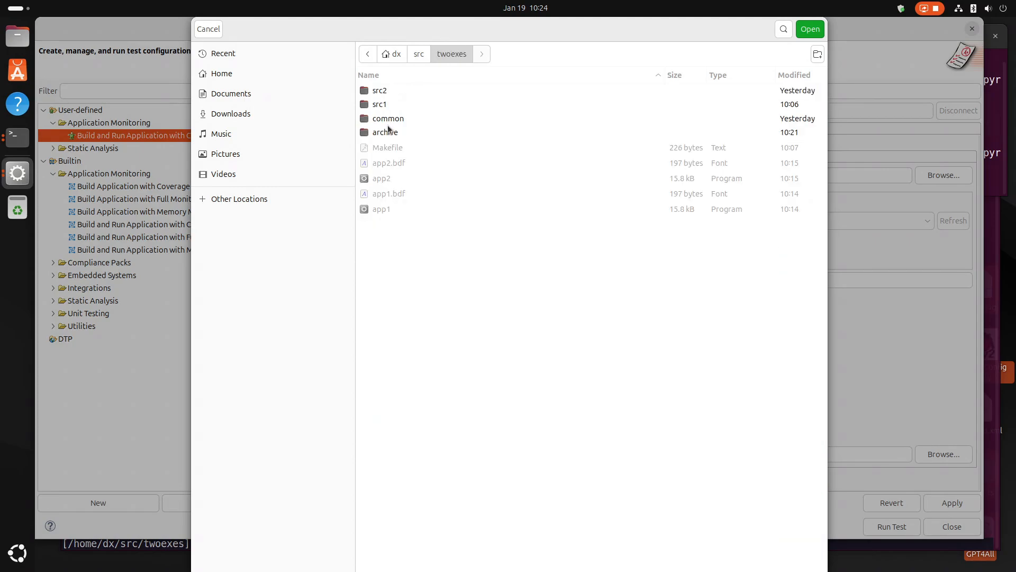
left_click(386, 133)
left_click(811, 29)
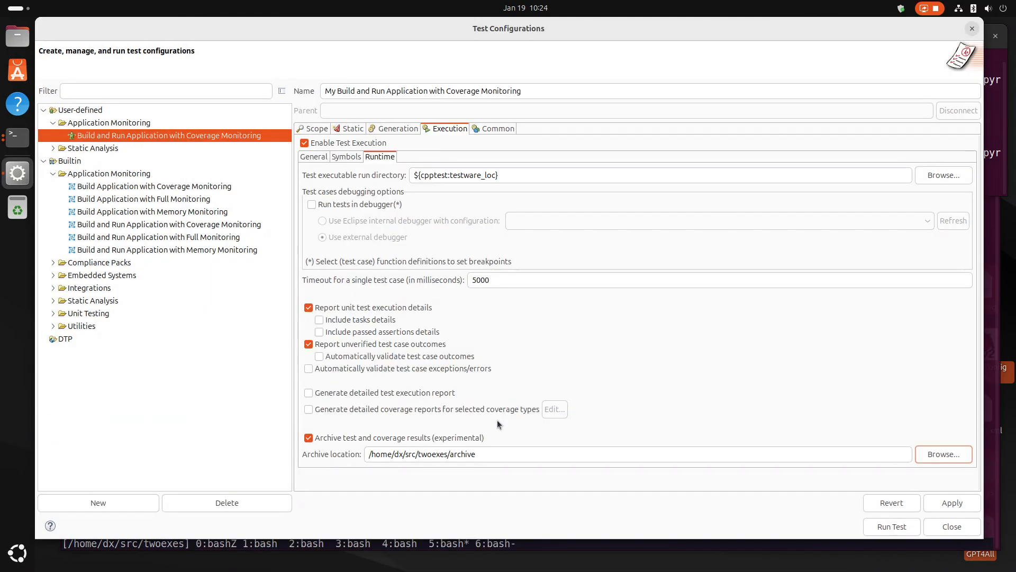
left_click_drag(489, 451, 367, 456)
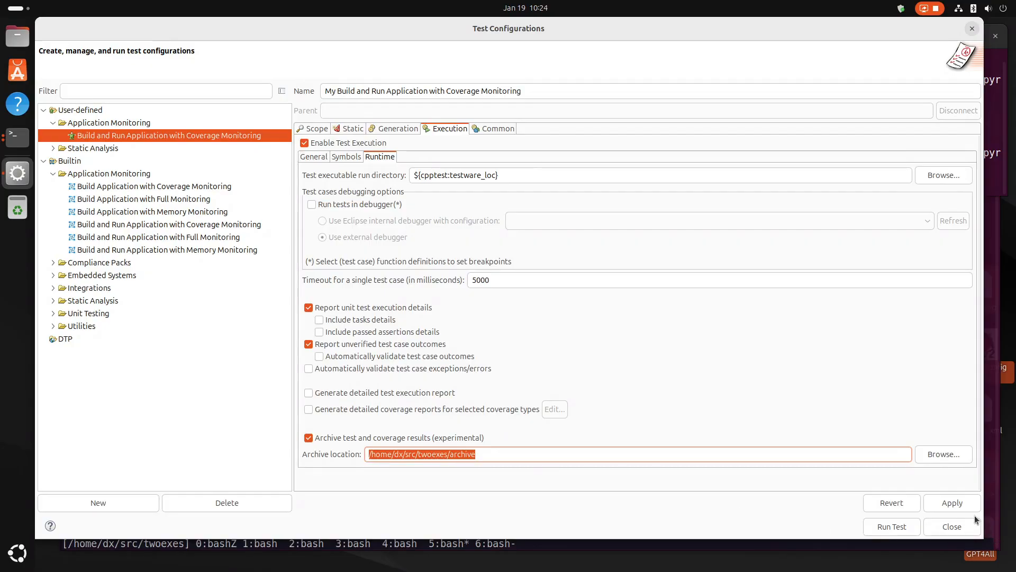
left_click(957, 505)
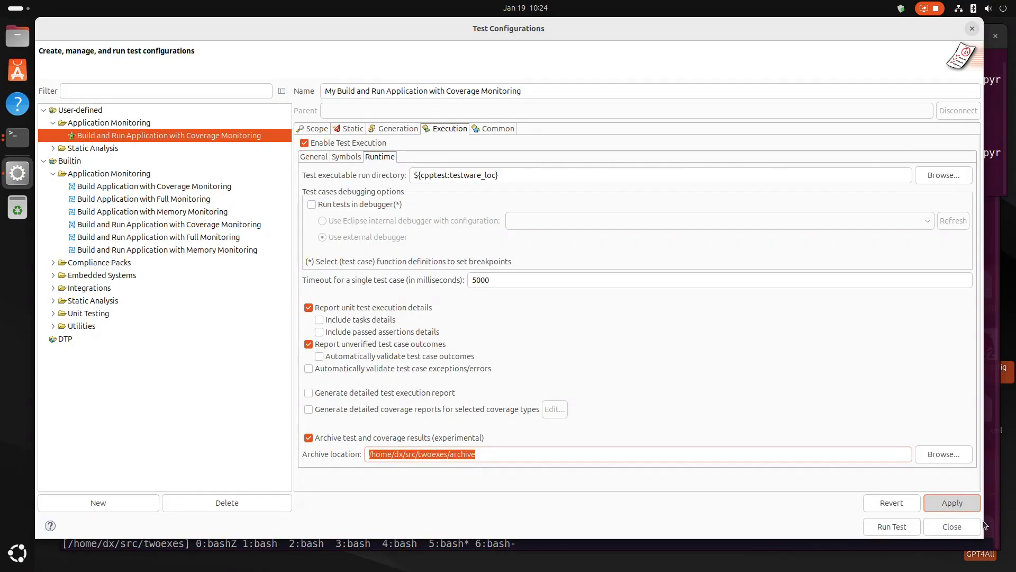
left_click(951, 527)
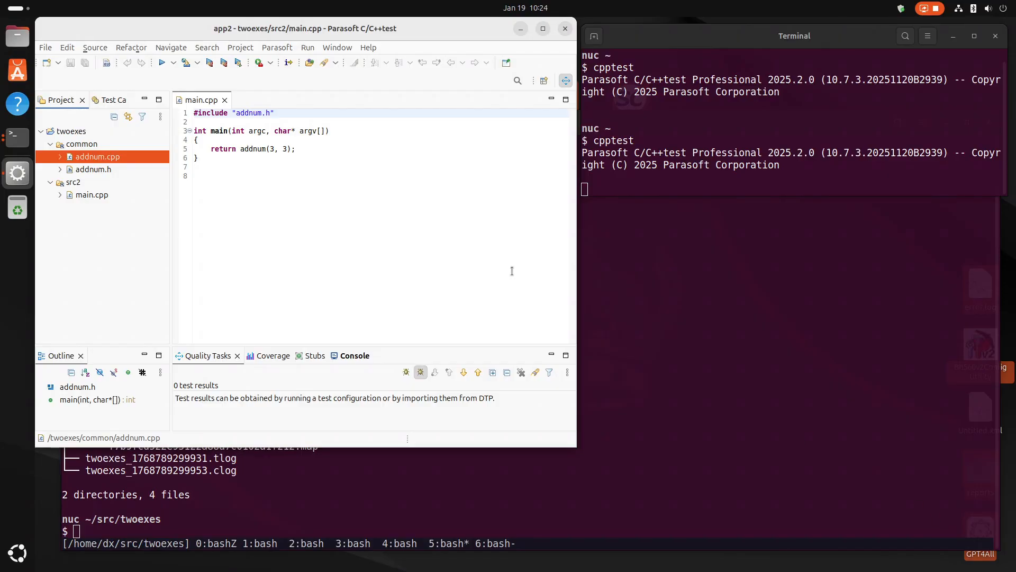
Run "My Build and Run Application with Coverage Monitoring" on the twoexes project and open common/addnum.cpp to check its line coverage.
left_click(542, 29)
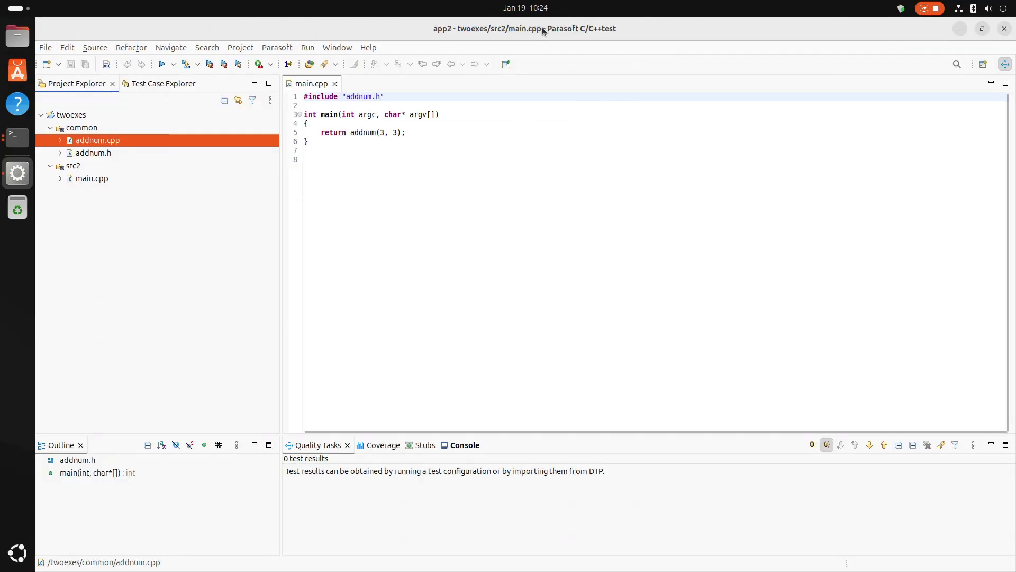
left_click(58, 116)
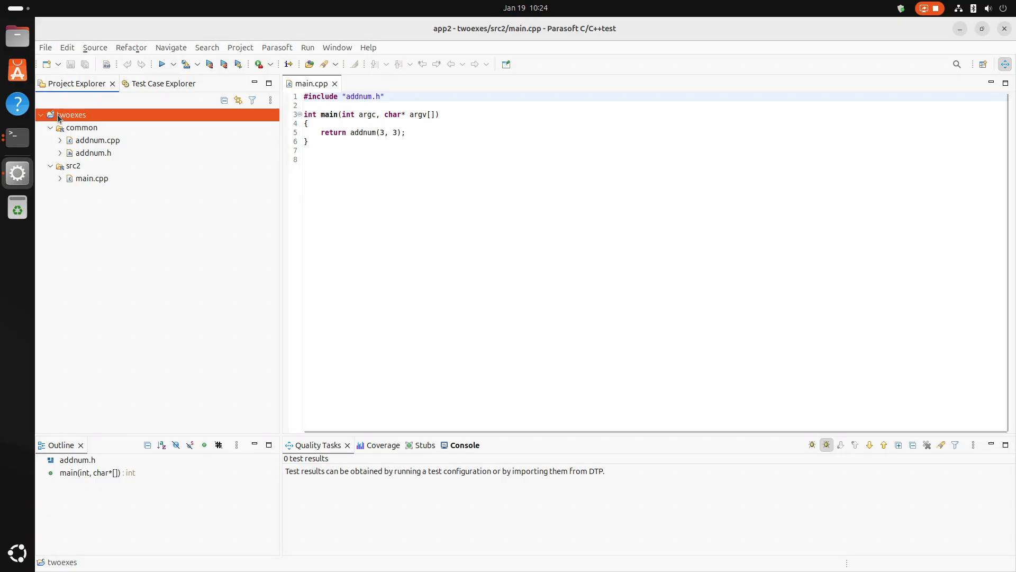
right_click(59, 118)
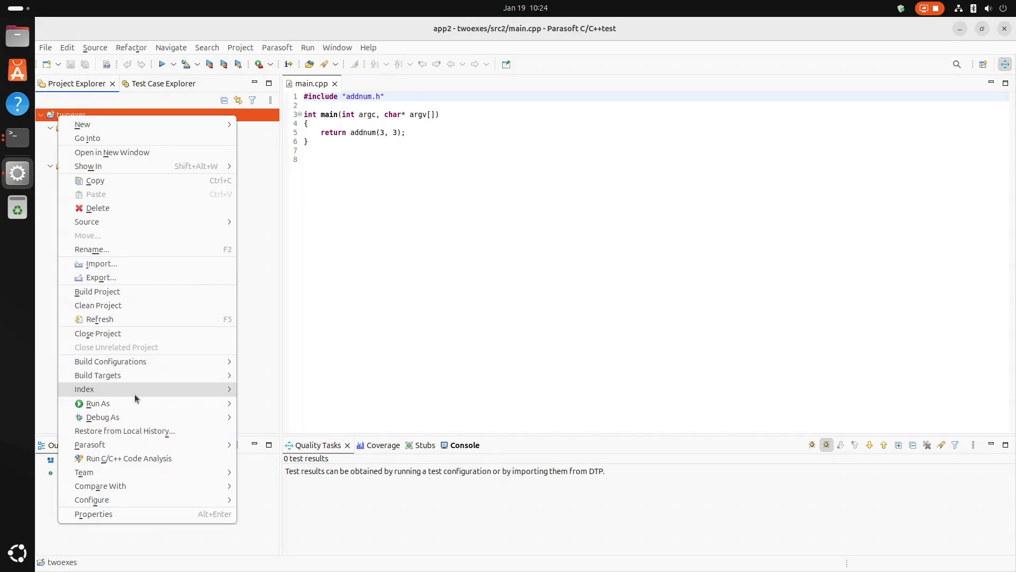
mouse_move(135, 394)
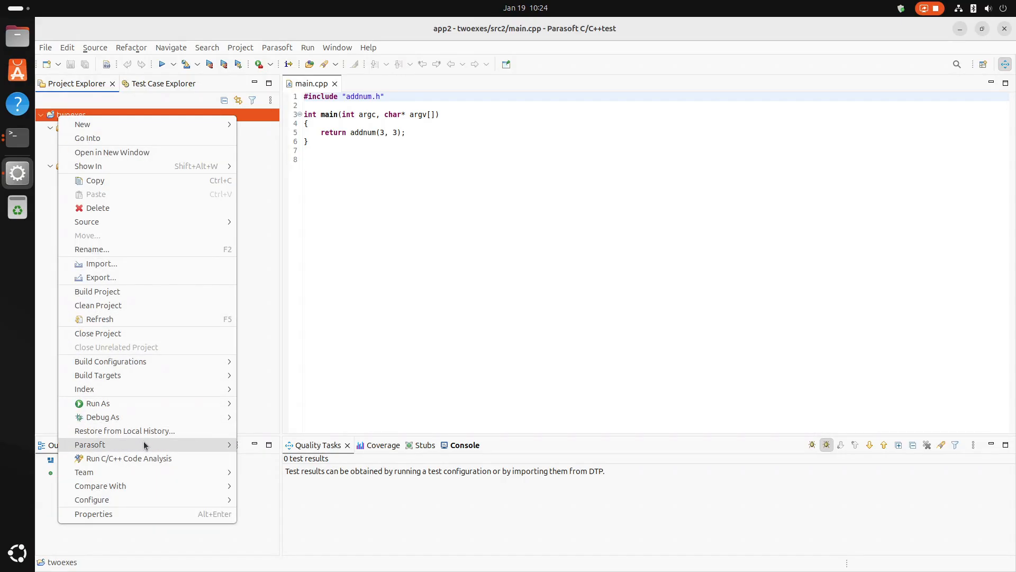
mouse_move(160, 443)
mouse_move(295, 472)
mouse_move(450, 472)
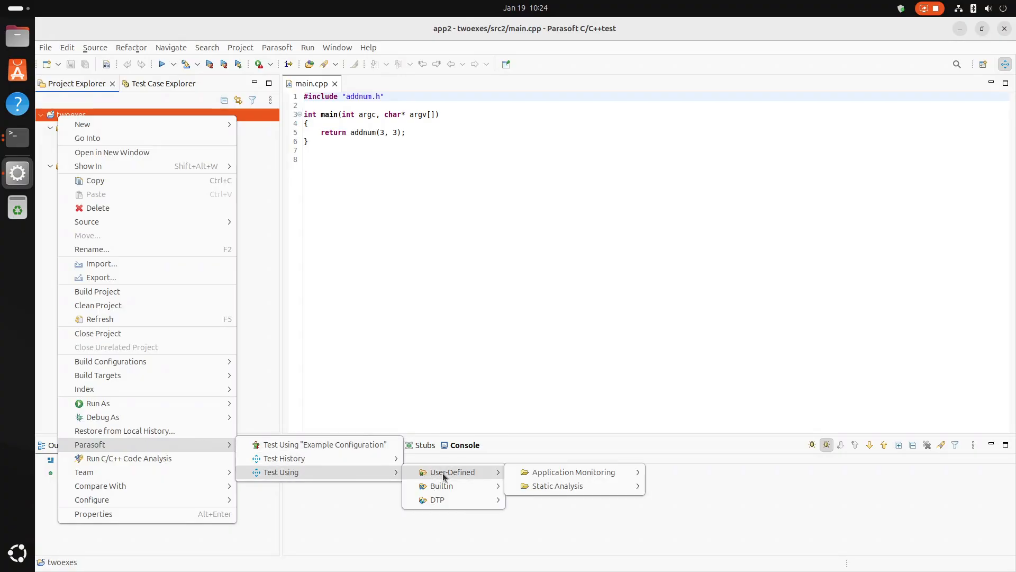
mouse_move(542, 472)
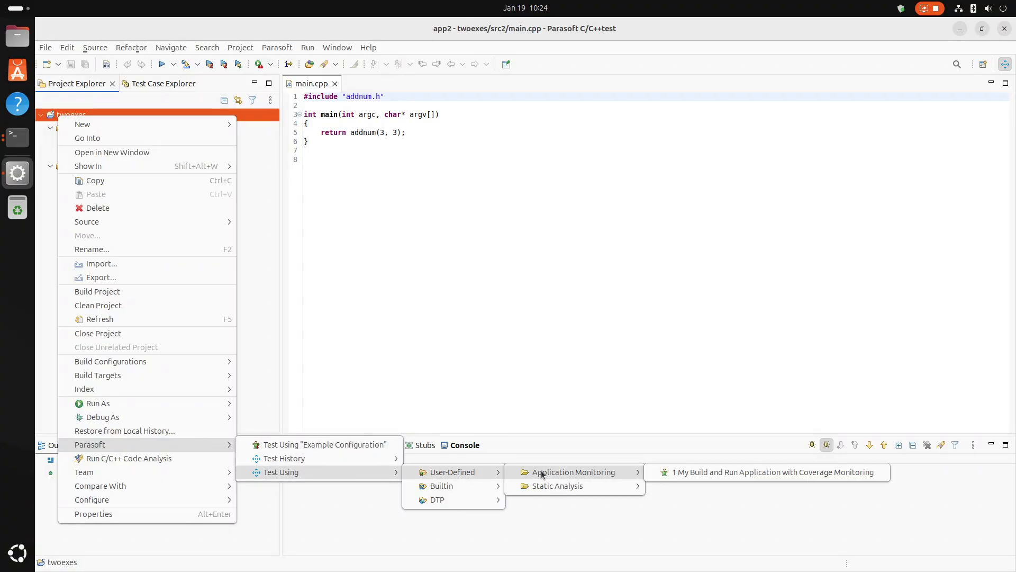
left_click(702, 473)
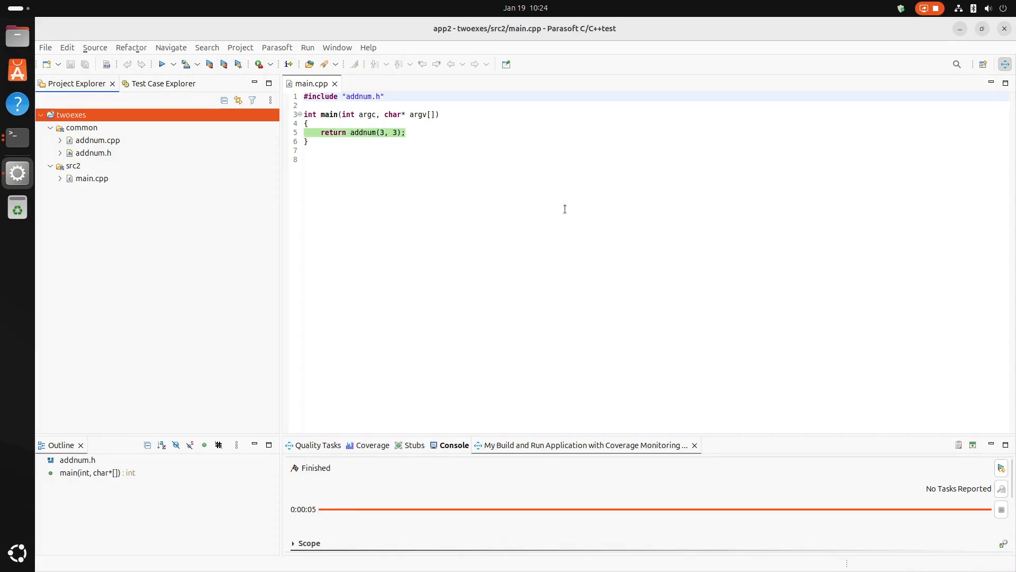
double_click(81, 139)
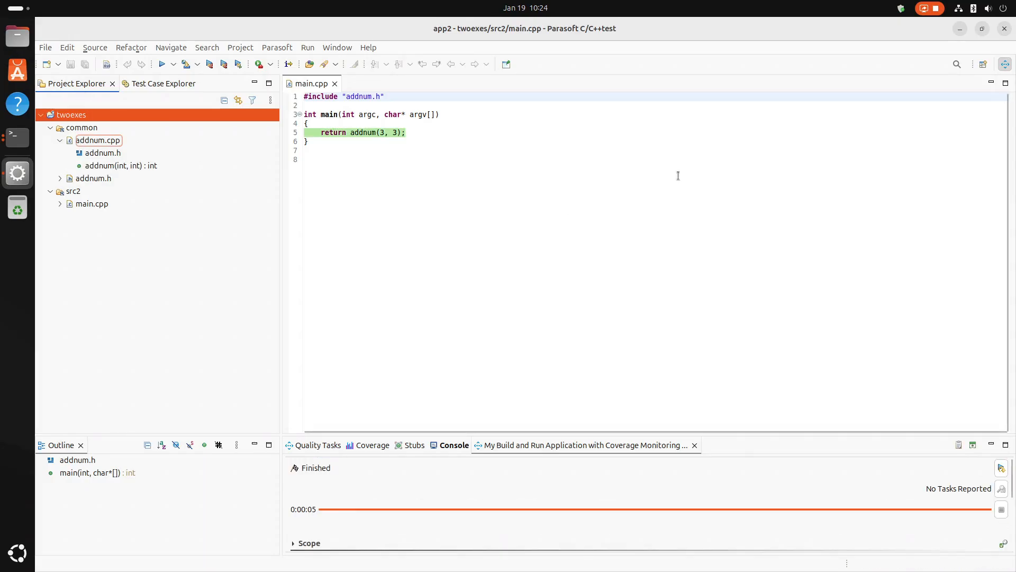
double_click(91, 140)
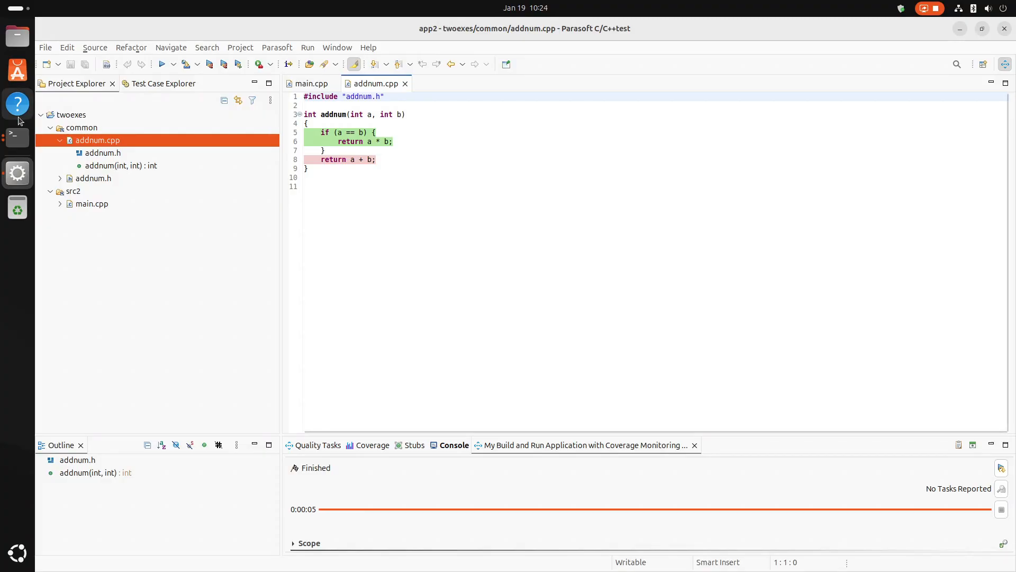
In the Terminal, rerun "tree archive/" in the twoexes folder and compare the new archive listing with the previous one.
left_click(27, 146)
left_click(26, 147)
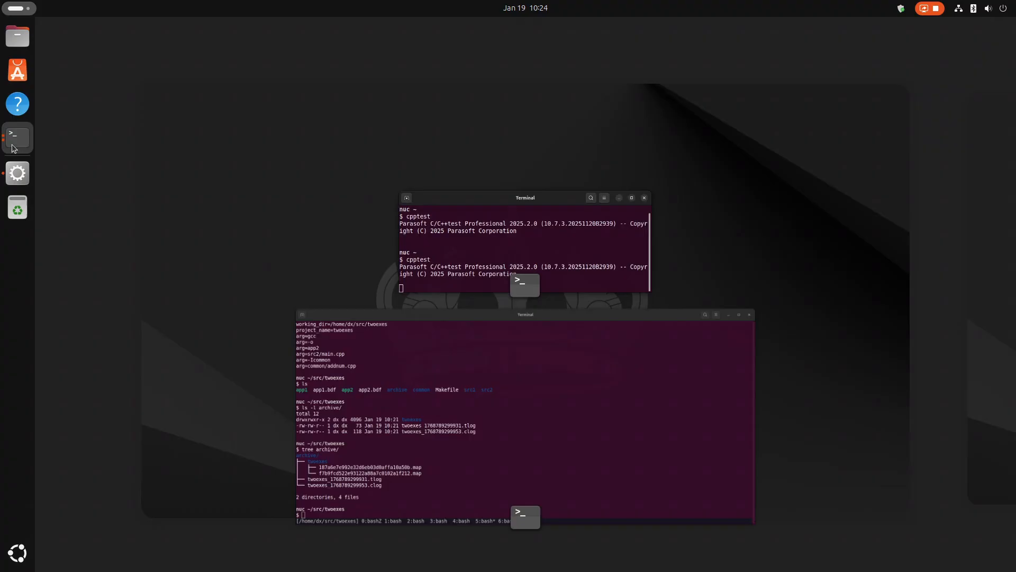
left_click(505, 405)
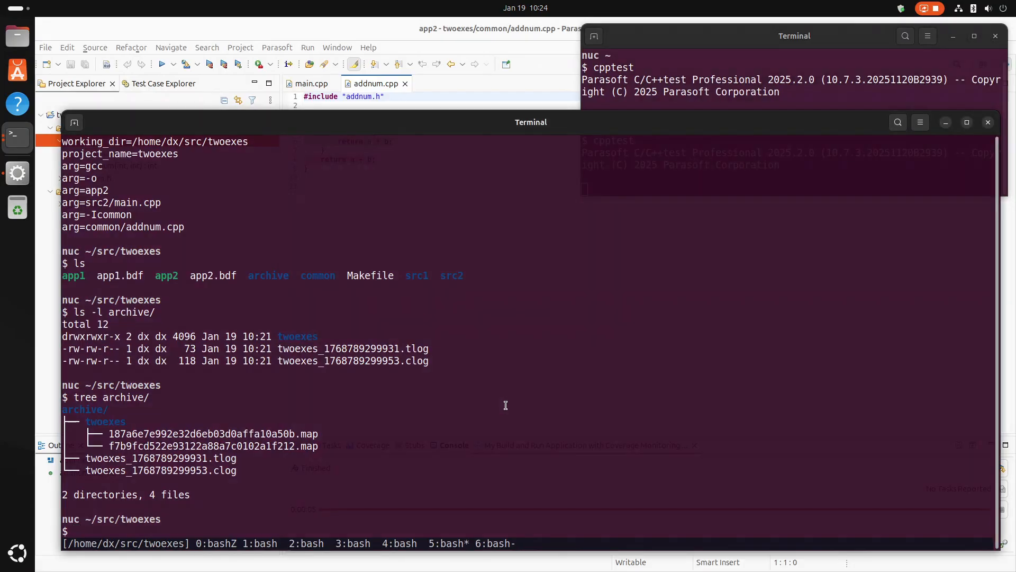
key("Up")
key("Return")
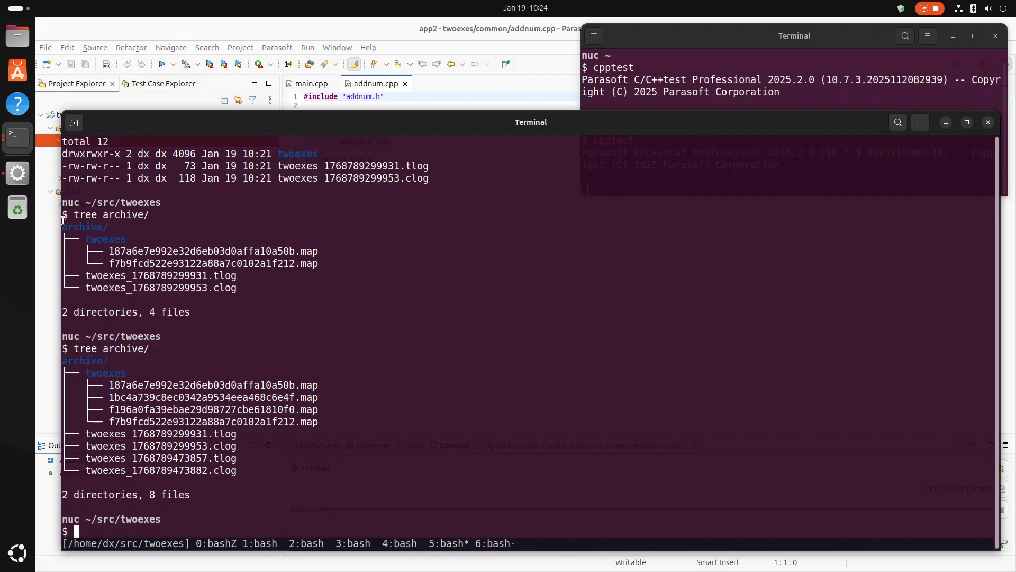
left_click_drag(63, 215, 292, 293)
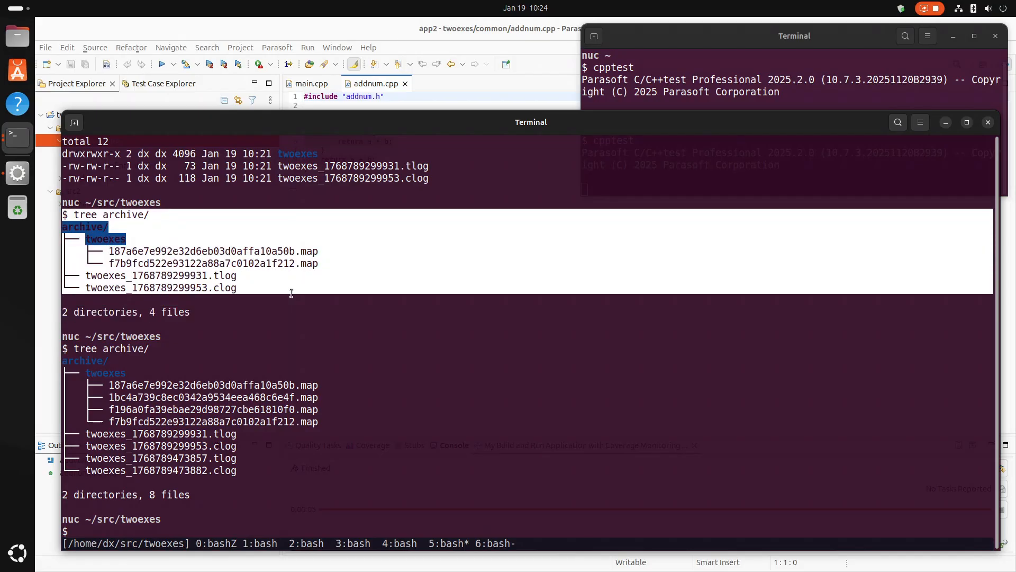
left_click_drag(68, 349, 223, 507)
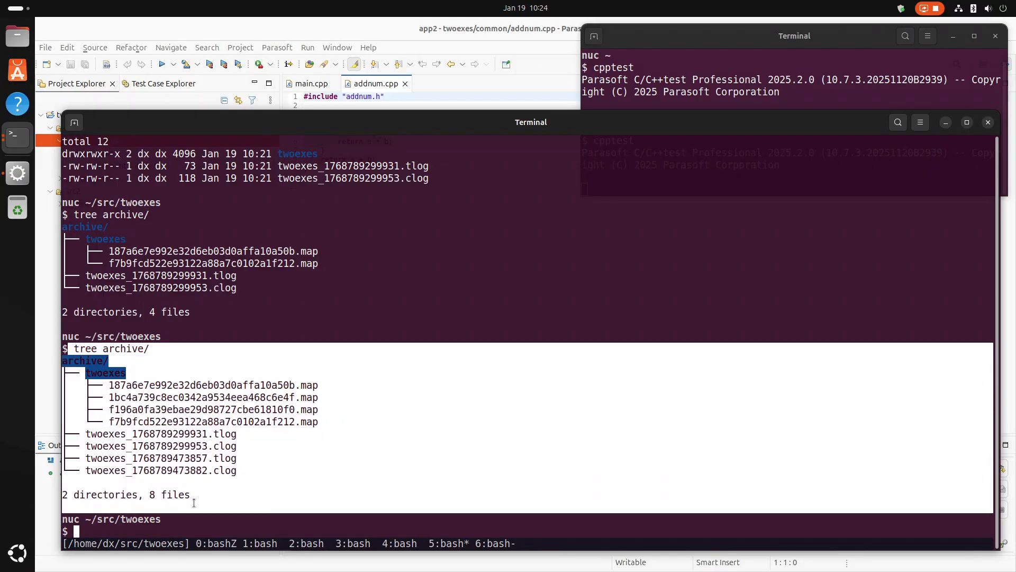
left_click(403, 456)
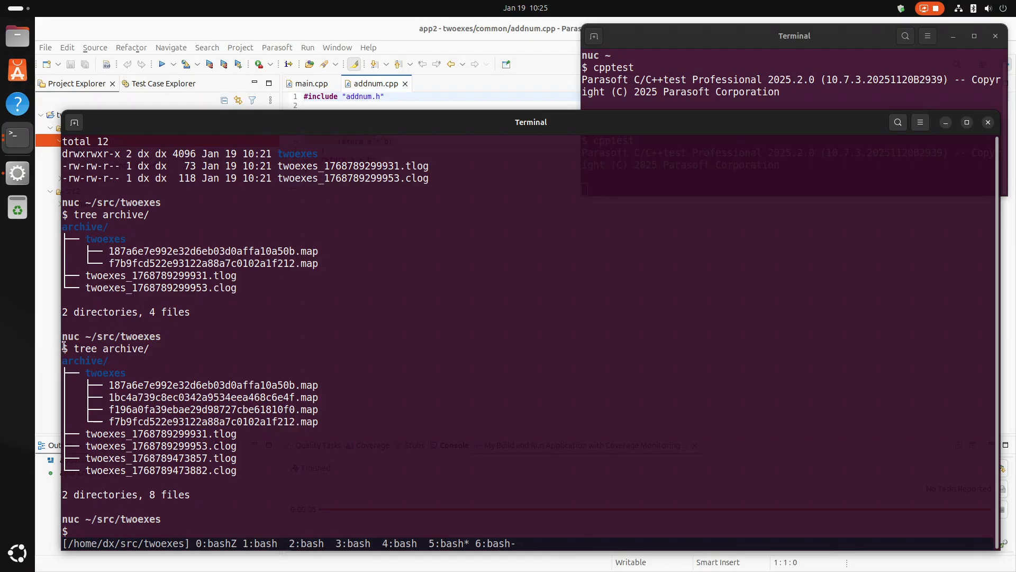
left_click_drag(67, 350, 296, 471)
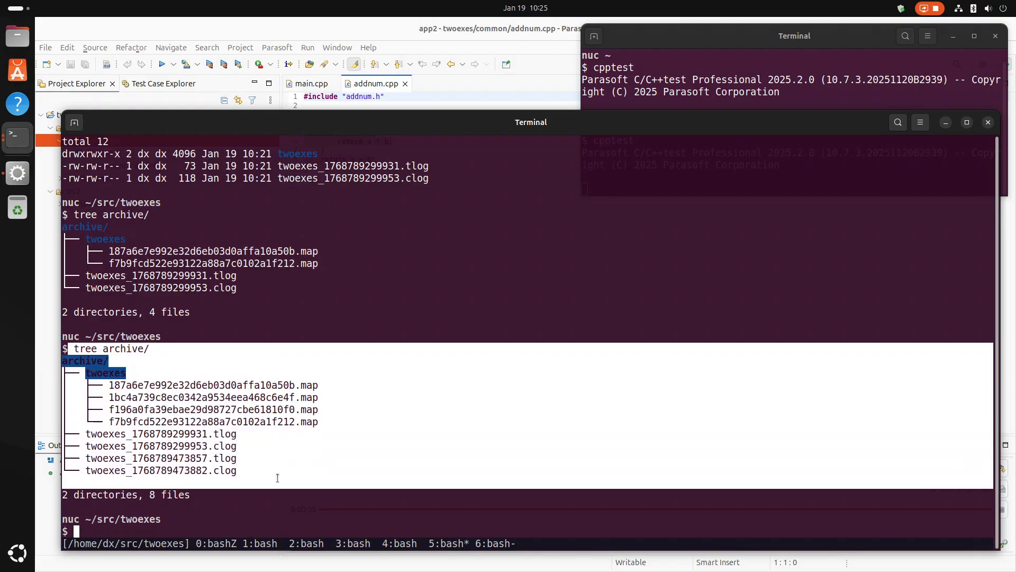
left_click(297, 472)
Back in Parasoft C/C++test, duplicate the builtin "Load Archived Results" test configuration and name the copy "My Load Archived Results".
left_click(379, 27)
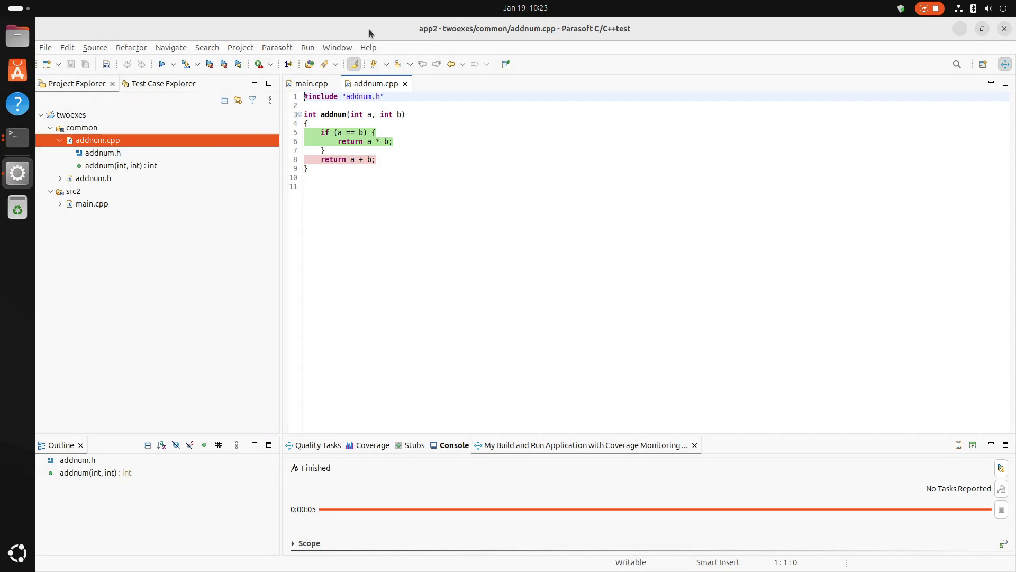
left_click(276, 47)
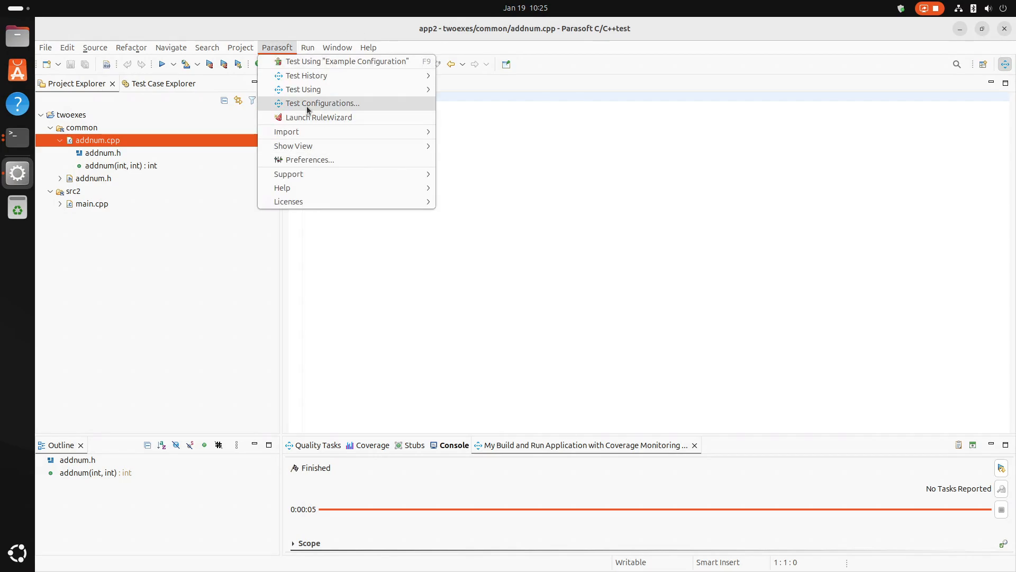
left_click(306, 106)
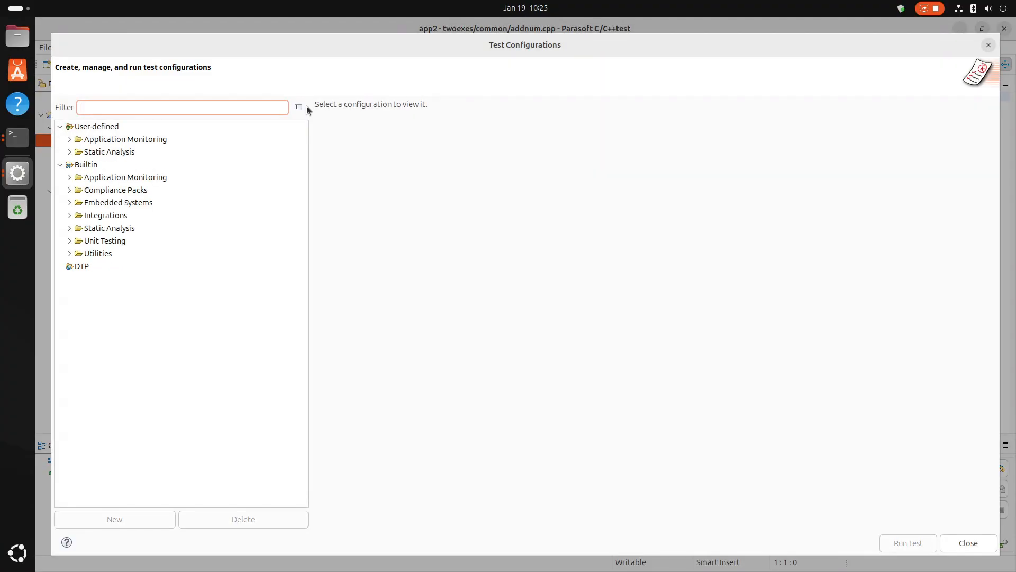
left_click(69, 253)
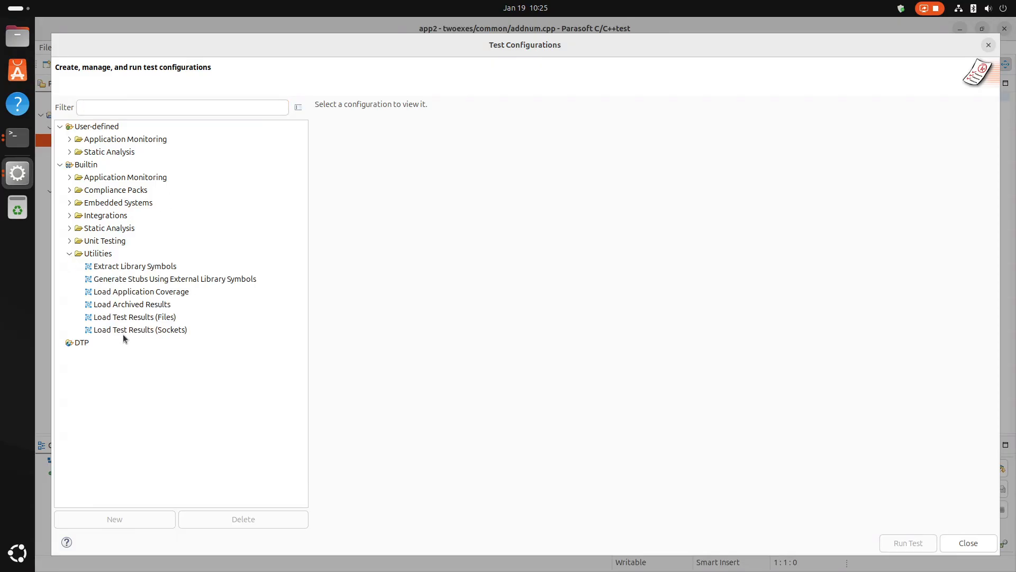
left_click(129, 306)
right_click(143, 316)
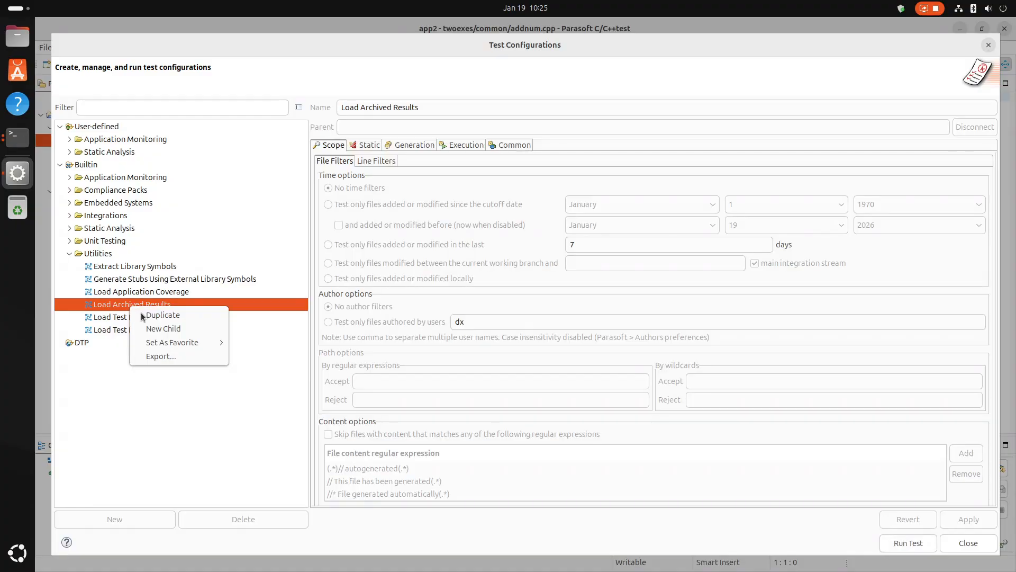
key("Escape")
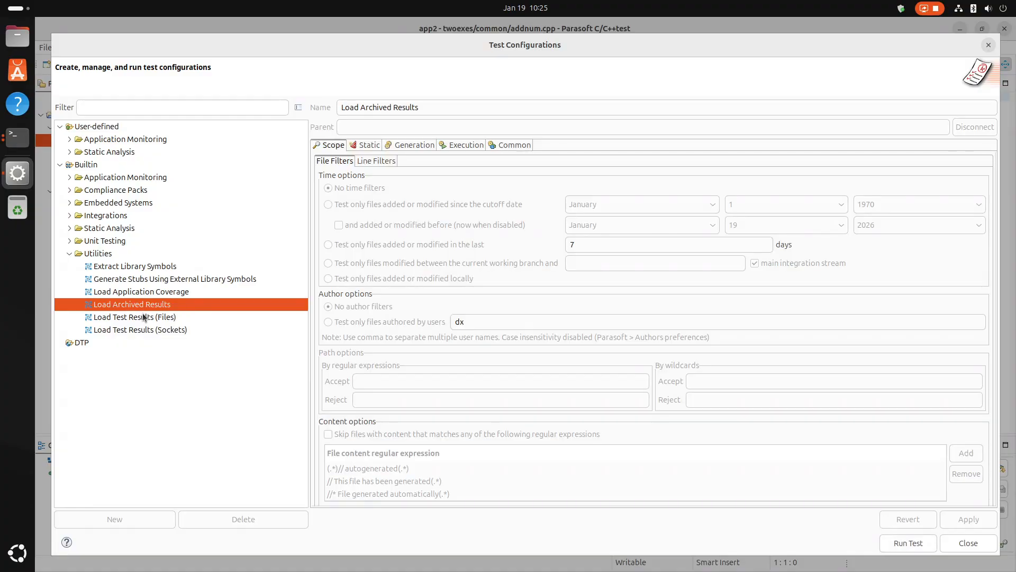
left_click(450, 106)
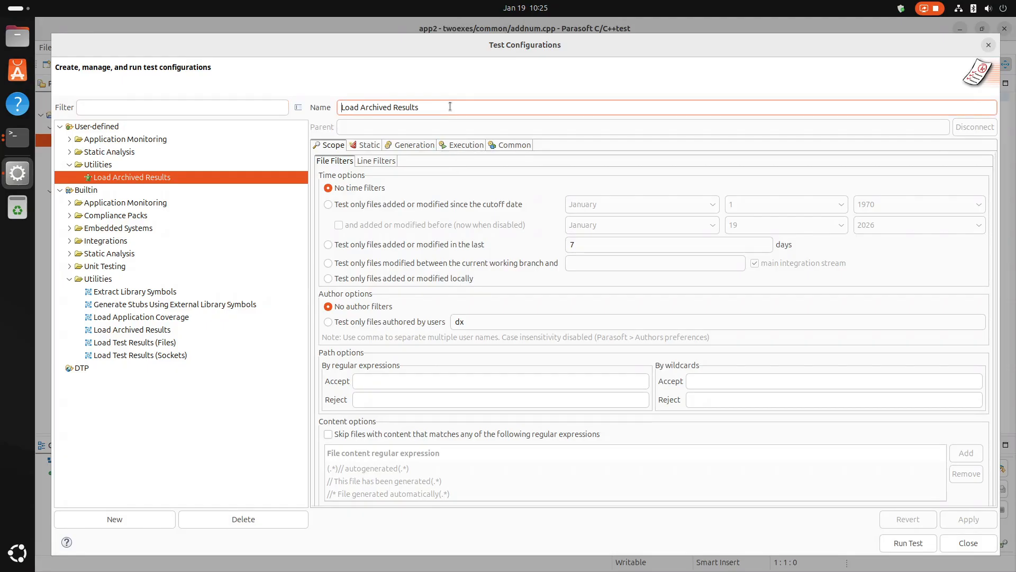
type("My")
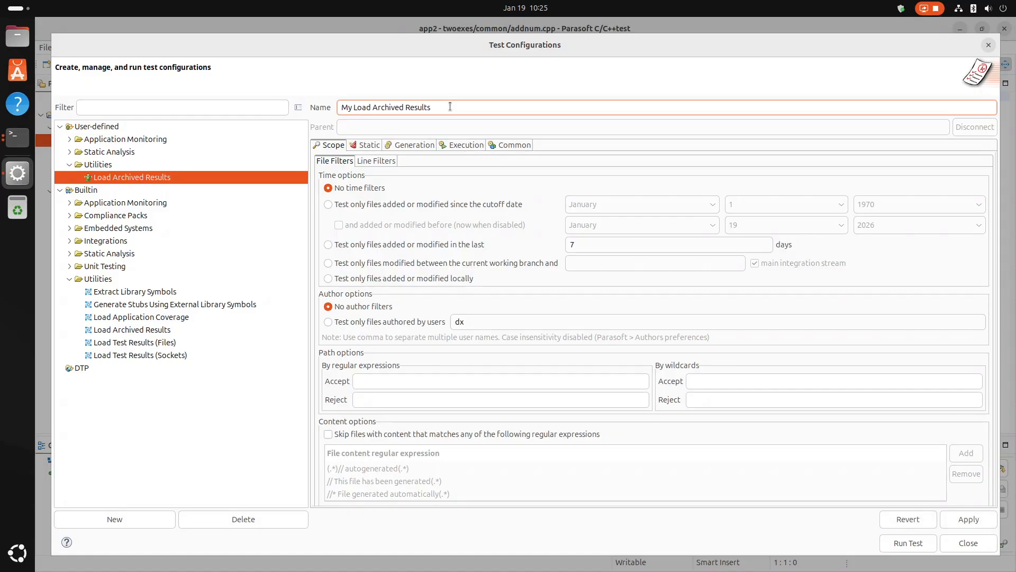
In the configuration's execution details, enter src/twoexes/archive/*.tlog under the home directory as the archived test log files path.
left_click(464, 145)
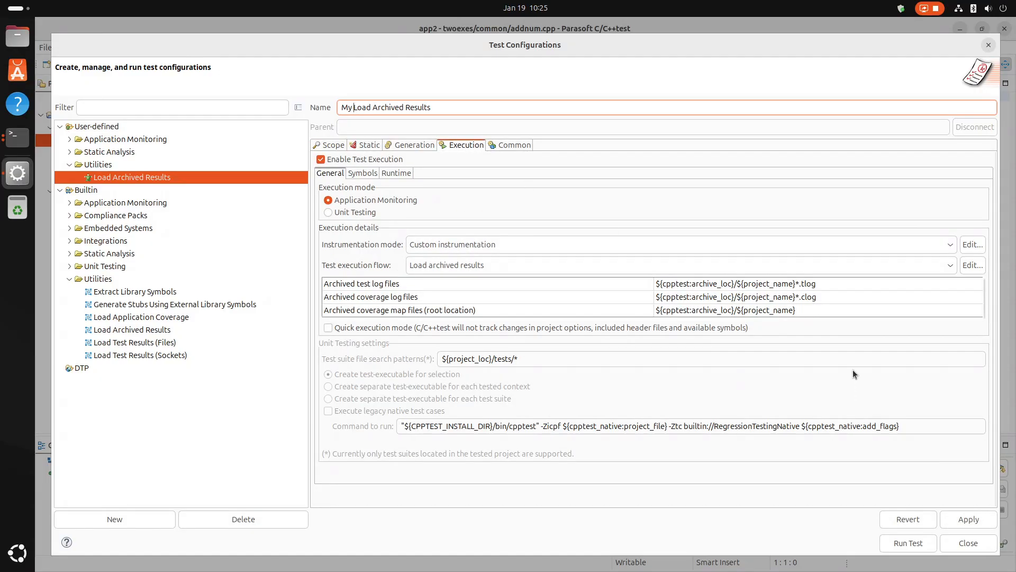
left_click(827, 284)
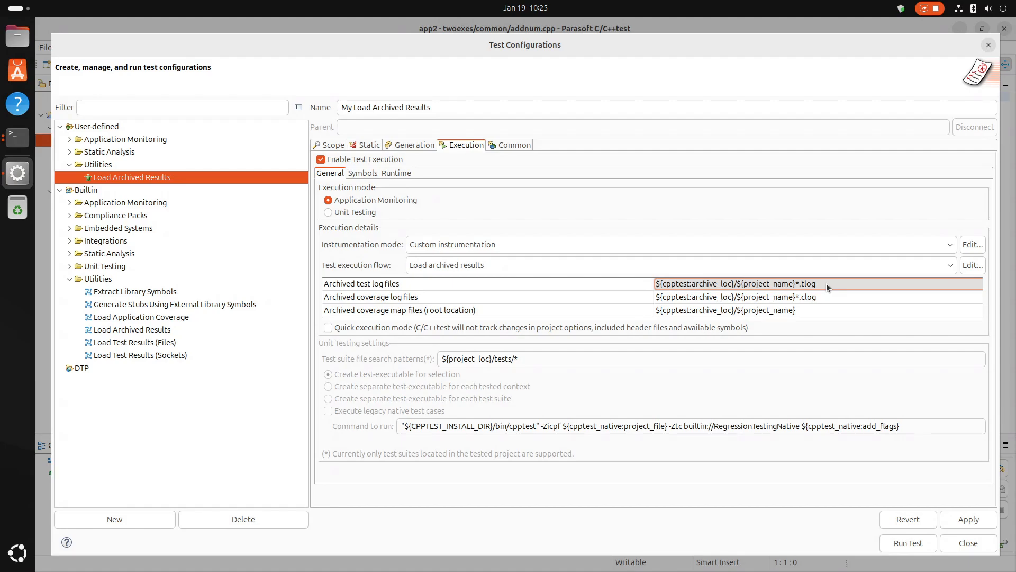
right_click(827, 287)
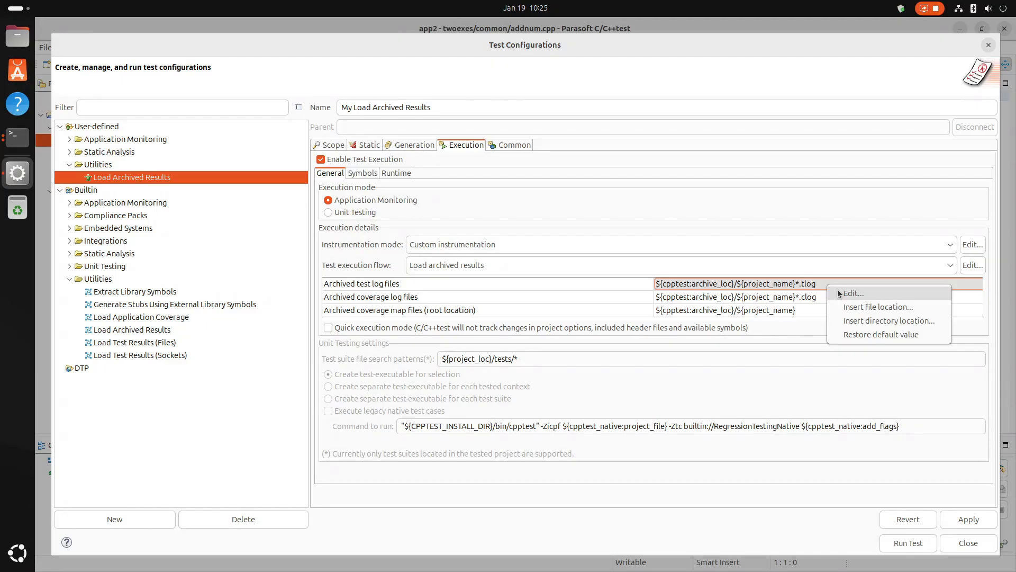
left_click(837, 290)
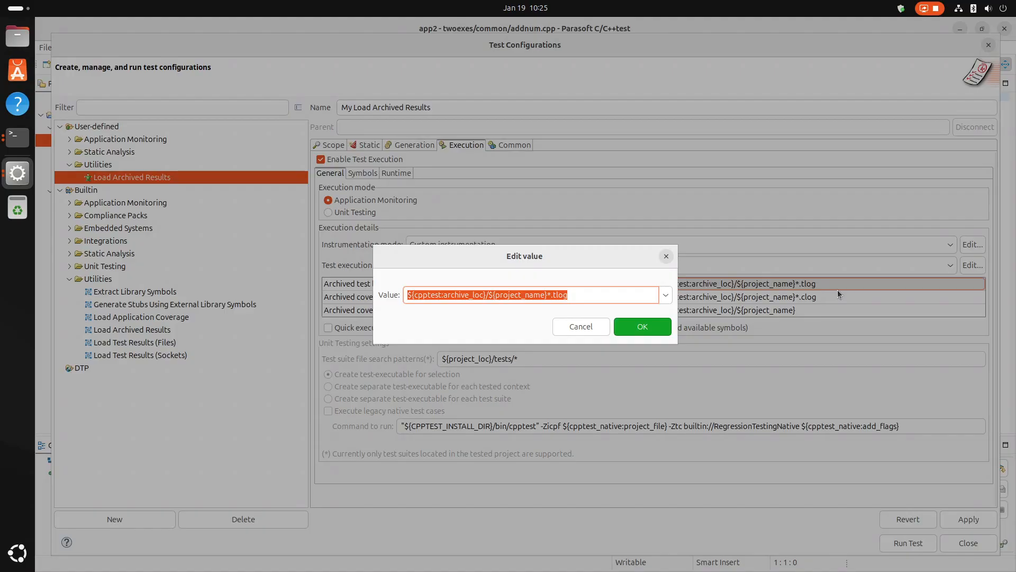
key("Home")
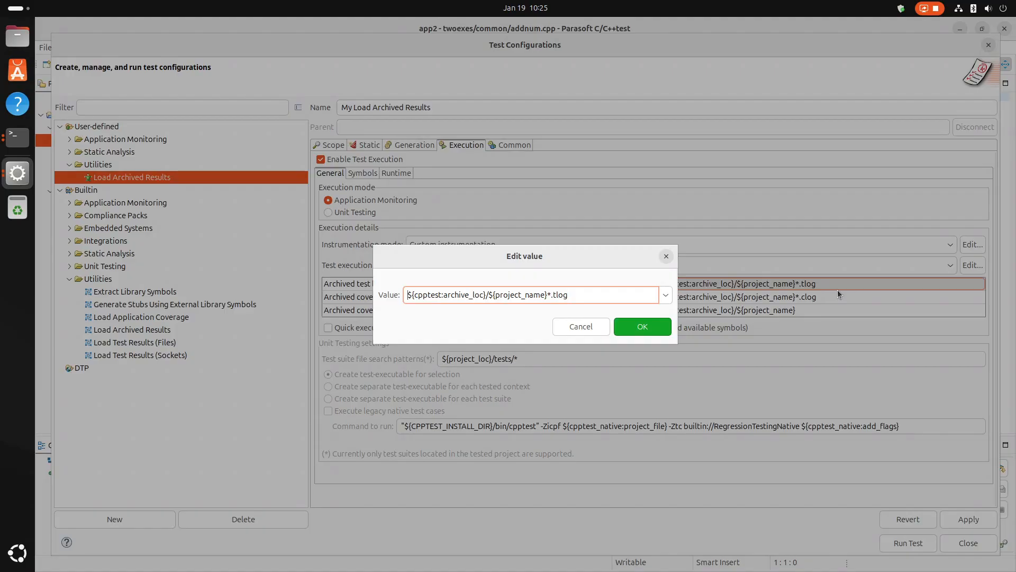
key("shift+Right")
key("shift+Right")
key("shift+Right")
key("shift+Right")
key("shift+Right")
key("shift+Right")
key("shift+Right")
key("shift+Right")
key("shift+Right")
key("shift+Right")
key("shift+Right")
key("shift+Right")
key("shift+Right")
key("shift+Right")
key("shift+Right")
key("shift+Right")
key("shift+Right")
key("shift+Right")
key("shift+Right")
key("shift+Right")
key("shift+Right")
key("shift+Right")
key("shift+Right")
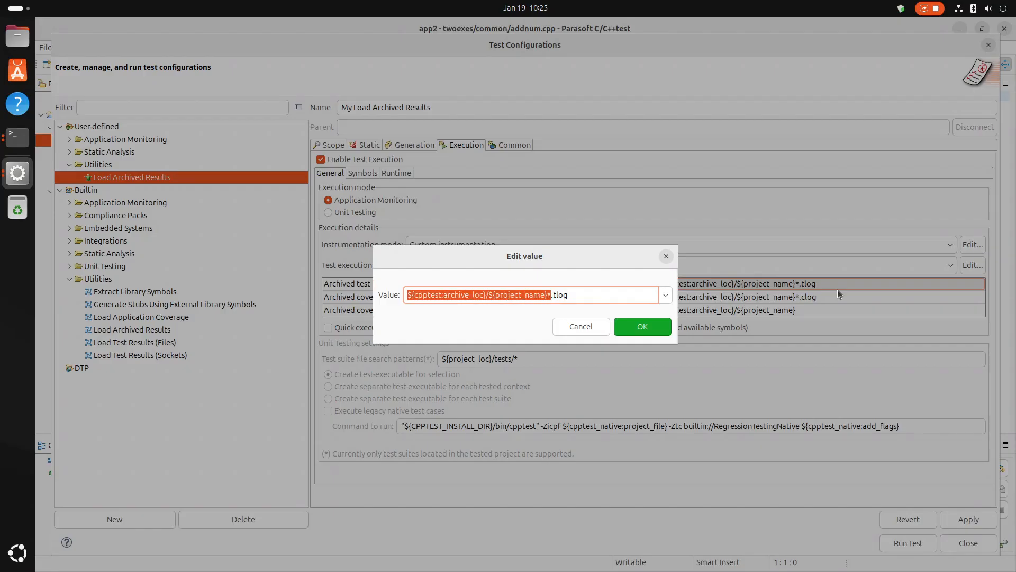
key("shift+Left")
type("/home/")
type("dx/src/two")
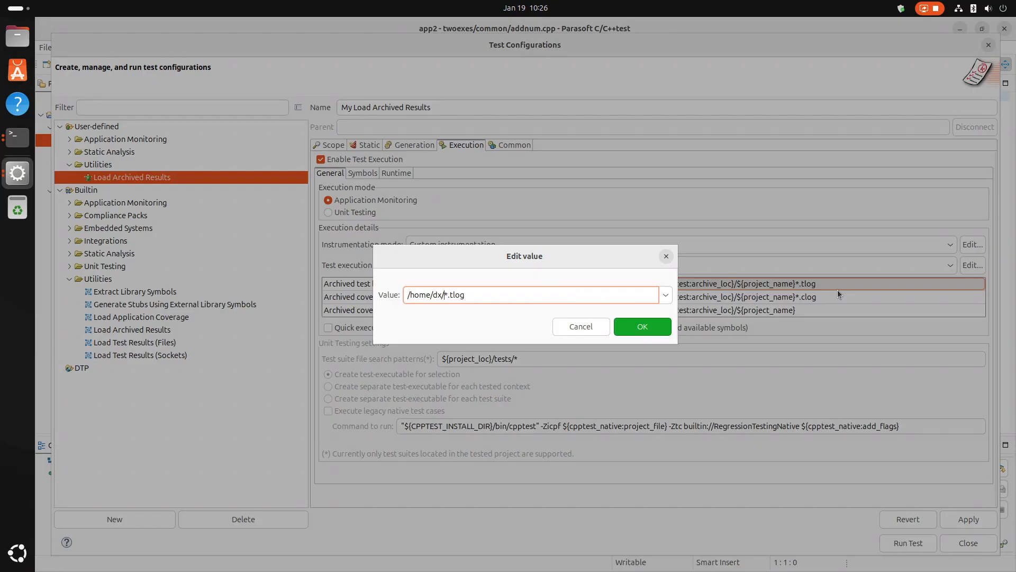
type("exes/archive/")
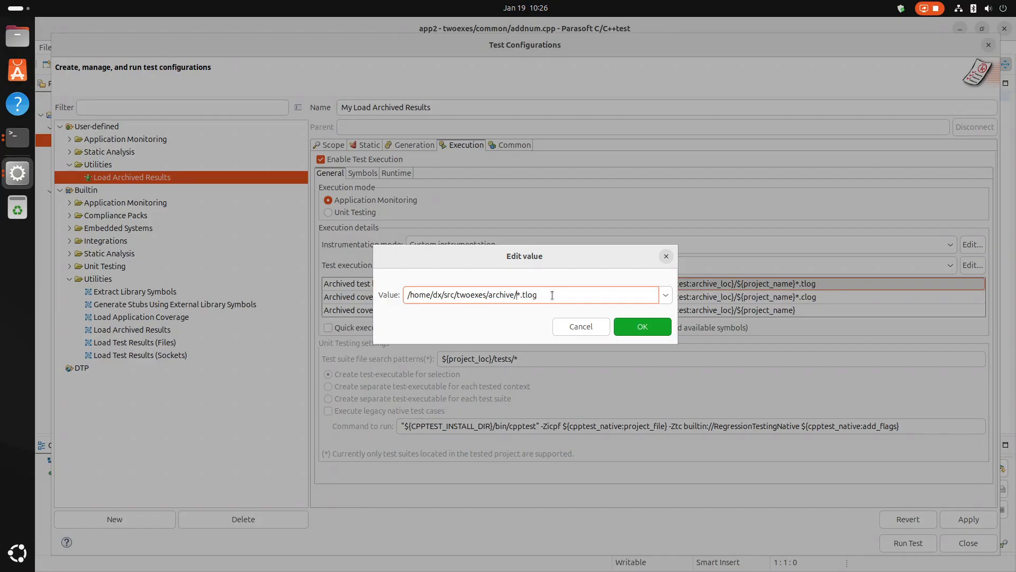
Copy the full archived test log path to the clipboard and accept the edited value.
left_click_drag(551, 295, 396, 297)
right_click(434, 294)
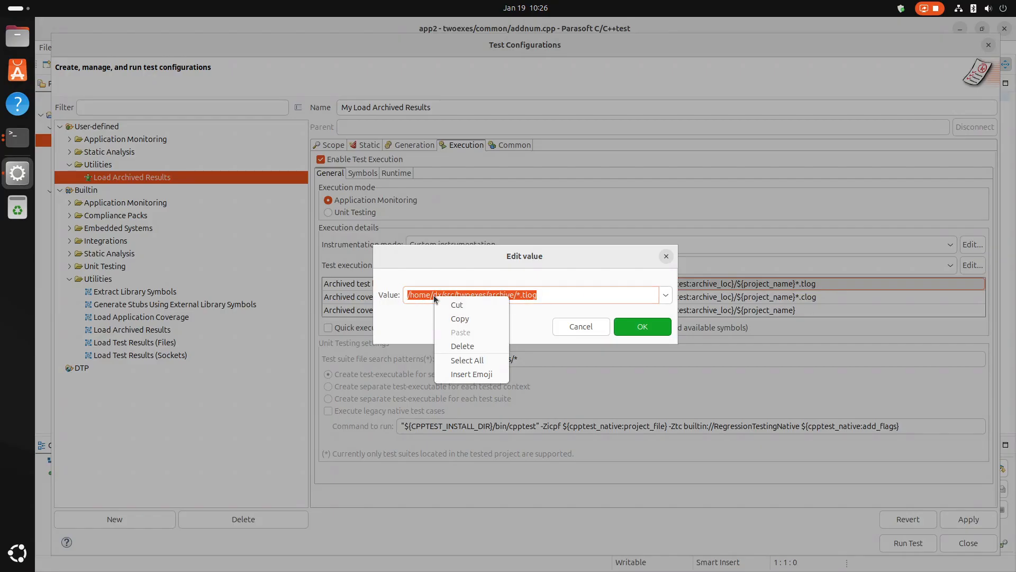
left_click(455, 318)
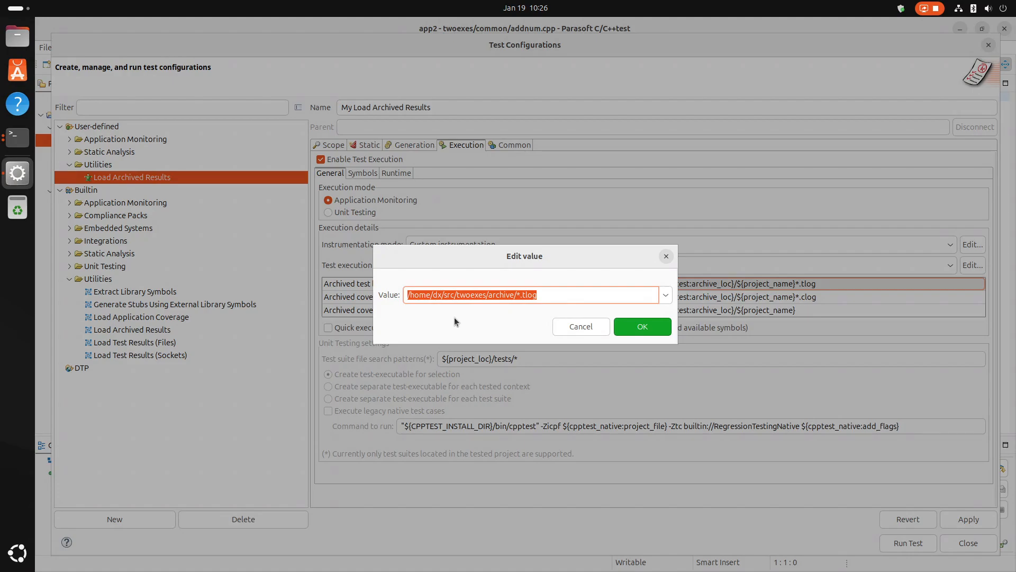
left_click(629, 328)
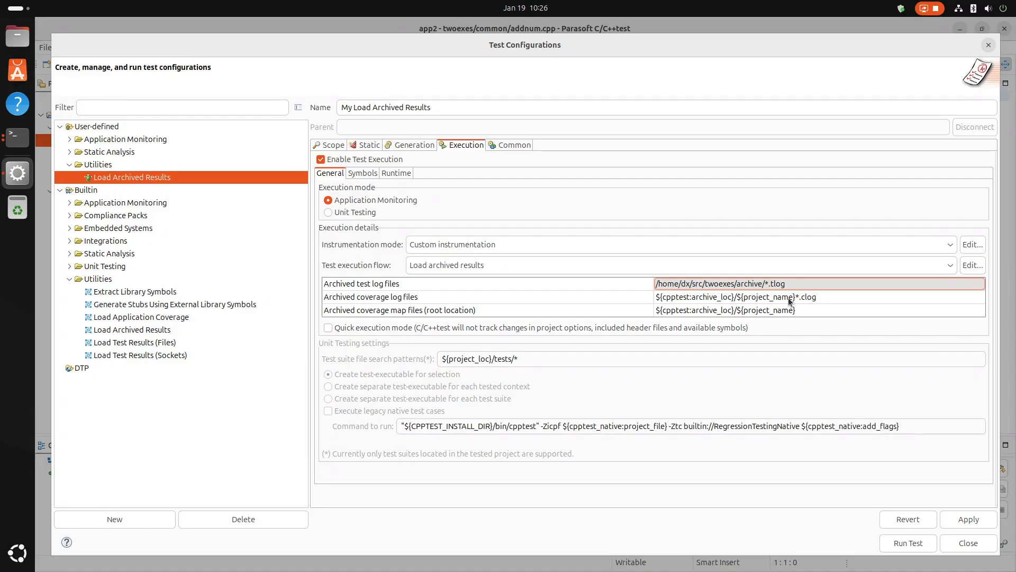
Save the test log path, and set the archived coverage log files path to src/twoexes/archive/*.clog under the home directory.
left_click(968, 519)
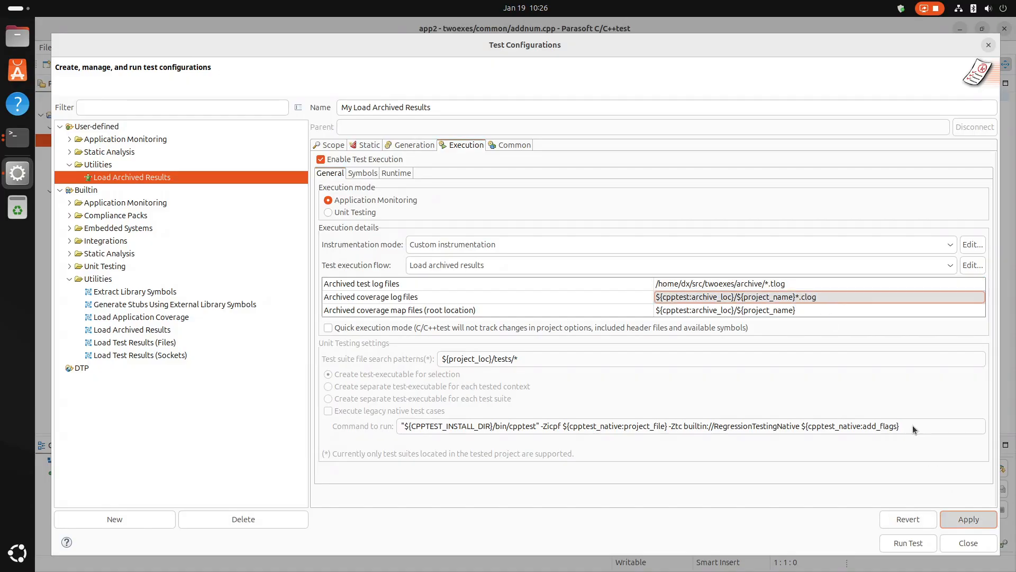
right_click(845, 297)
left_click(855, 309)
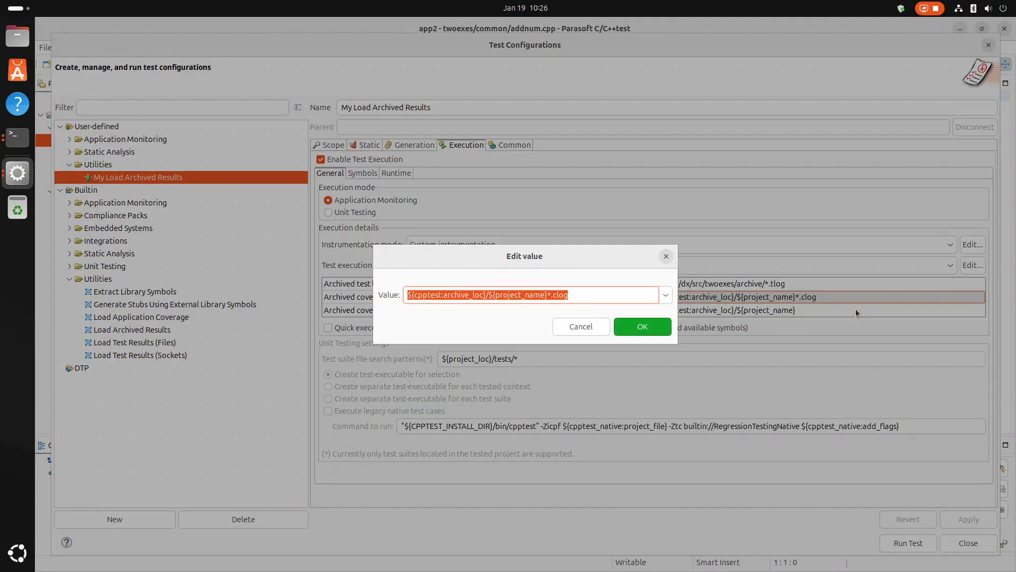
key("ctrl+v")
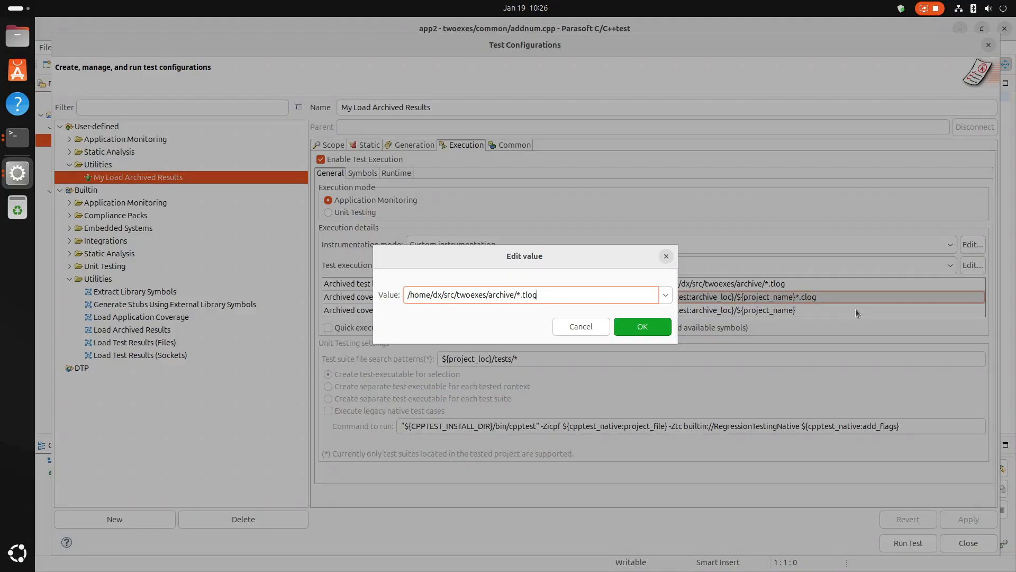
key("Left")
key("Left")
key("Left")
key("BackSpace")
type("c")
left_click(641, 329)
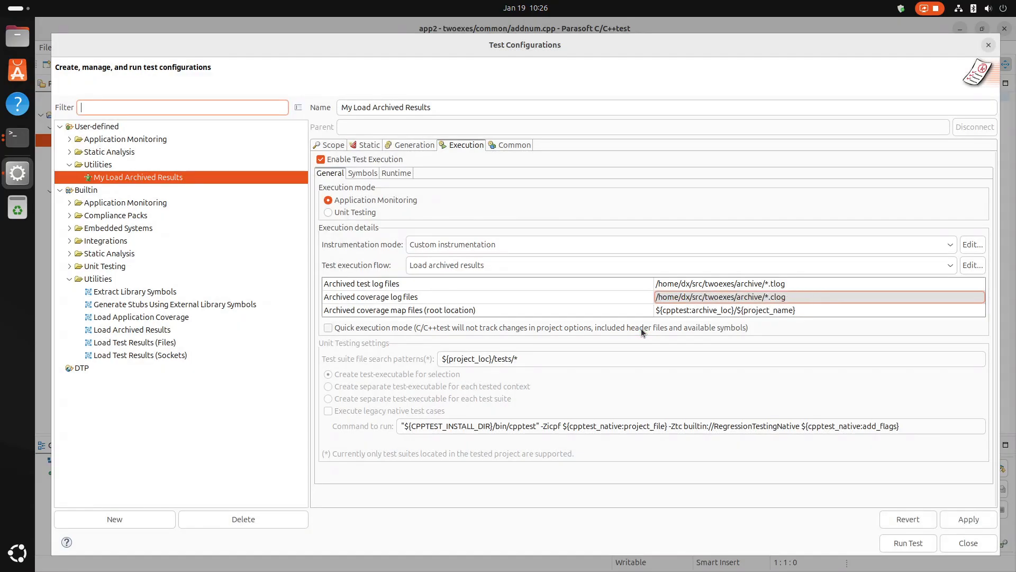
Set the archived coverage map files root location to src/twoexes/archive/twoexes under the home directory and apply the configuration changes.
left_click(808, 310)
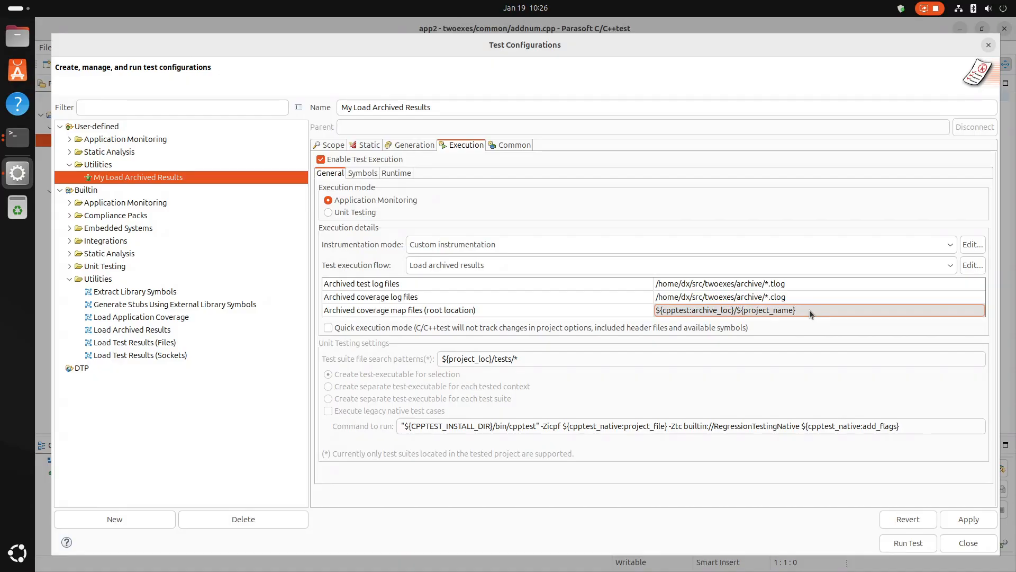
right_click(809, 313)
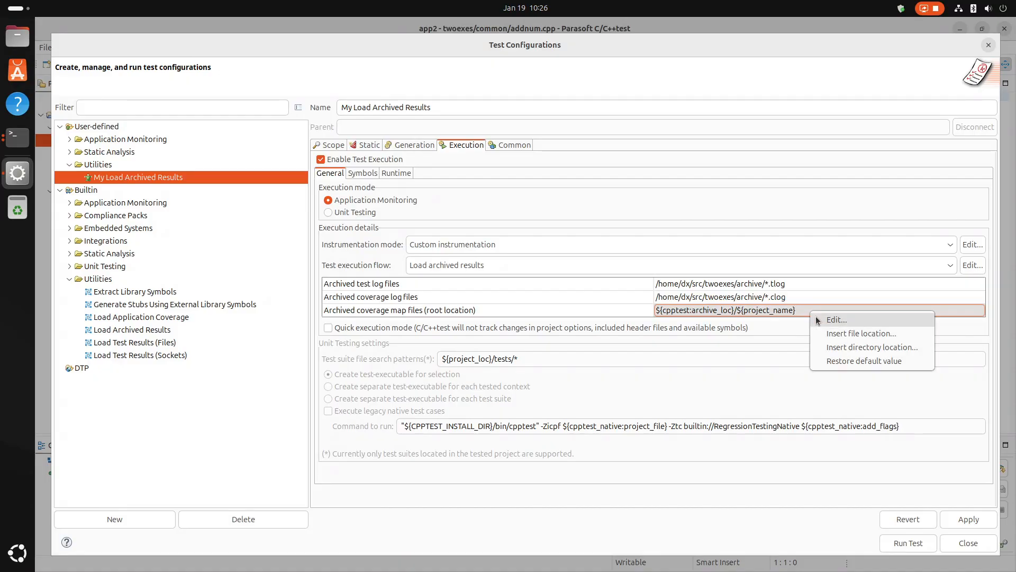
left_click(817, 318)
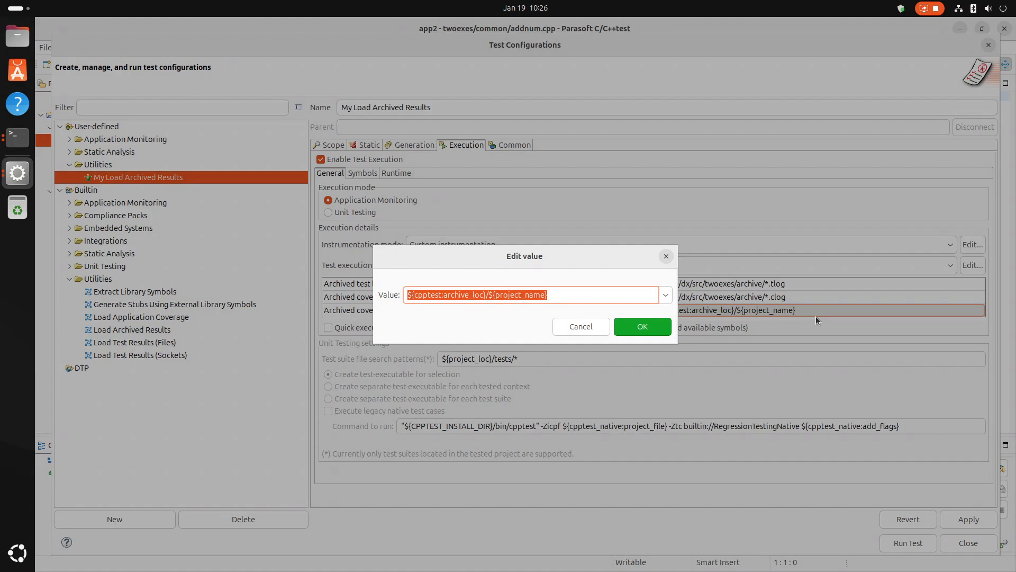
type("/home/dx/src/twoexes/archive/*.tlog")
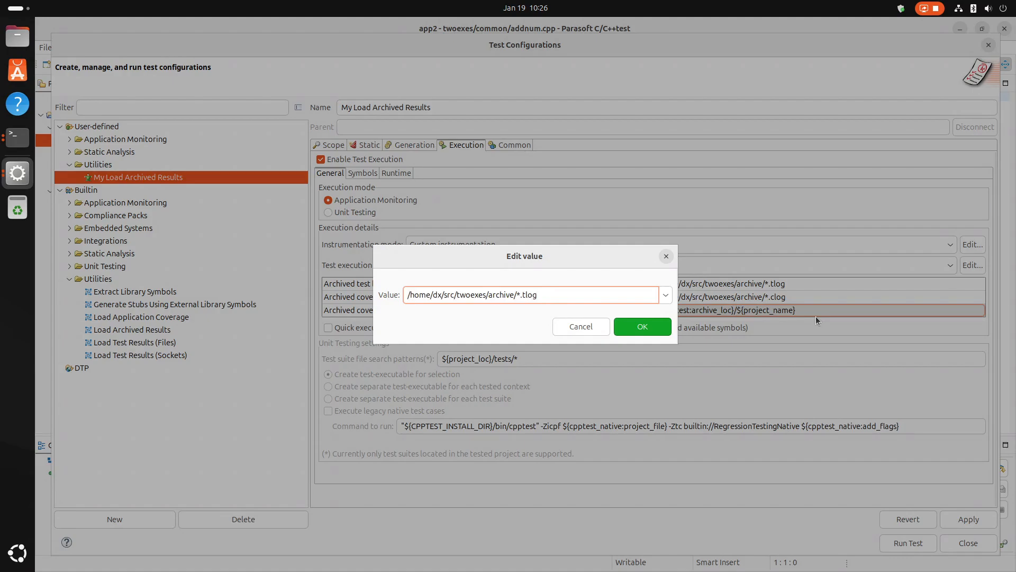
key("BackSpace")
key("BackSpace")
key("BackSpace")
key("BackSpace")
key("BackSpace")
key("BackSpace")
type("twoexes")
left_click(642, 327)
left_click(967, 520)
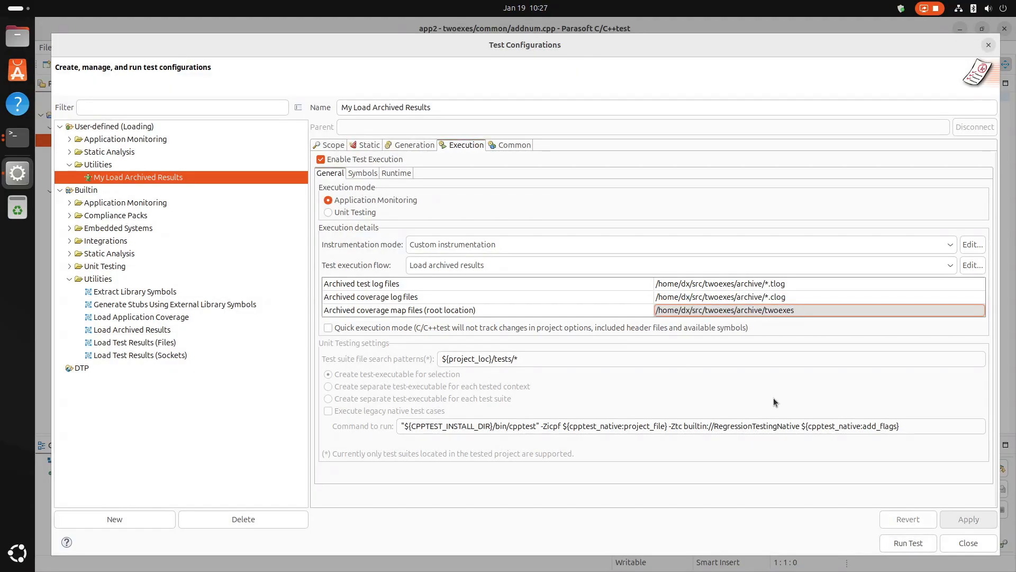
Check the map files and their twoexes folder in the Terminal's archive listing, and return to the C/C++test configurations.
left_click(31, 144)
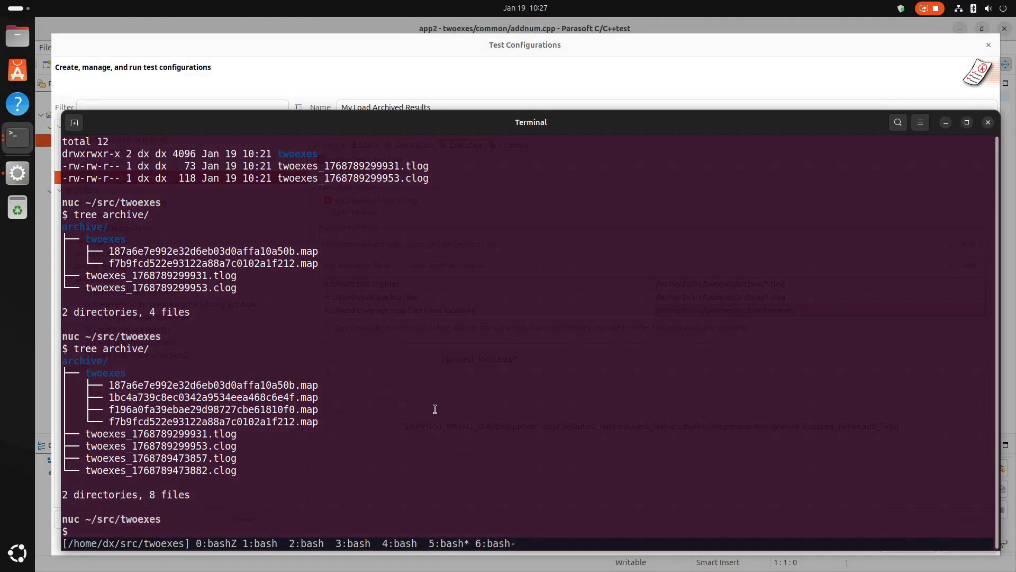
left_click_drag(112, 384, 299, 385)
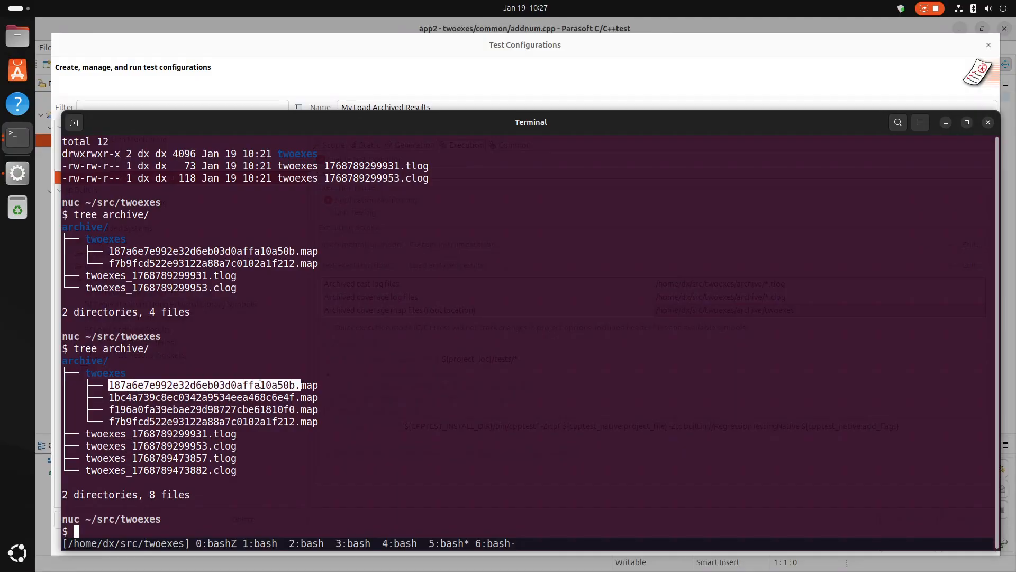
left_click_drag(97, 375, 108, 375)
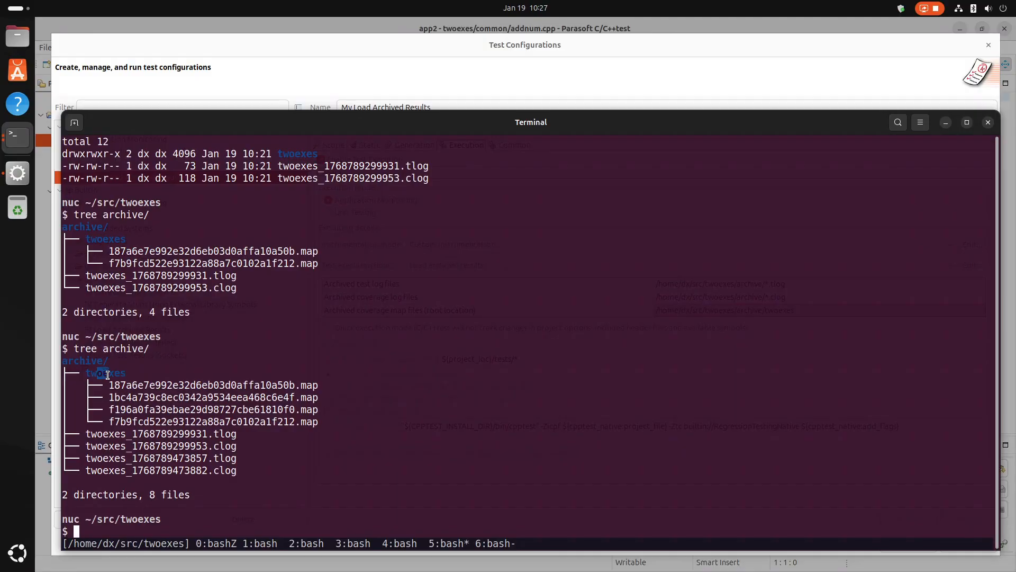
left_click(295, 44)
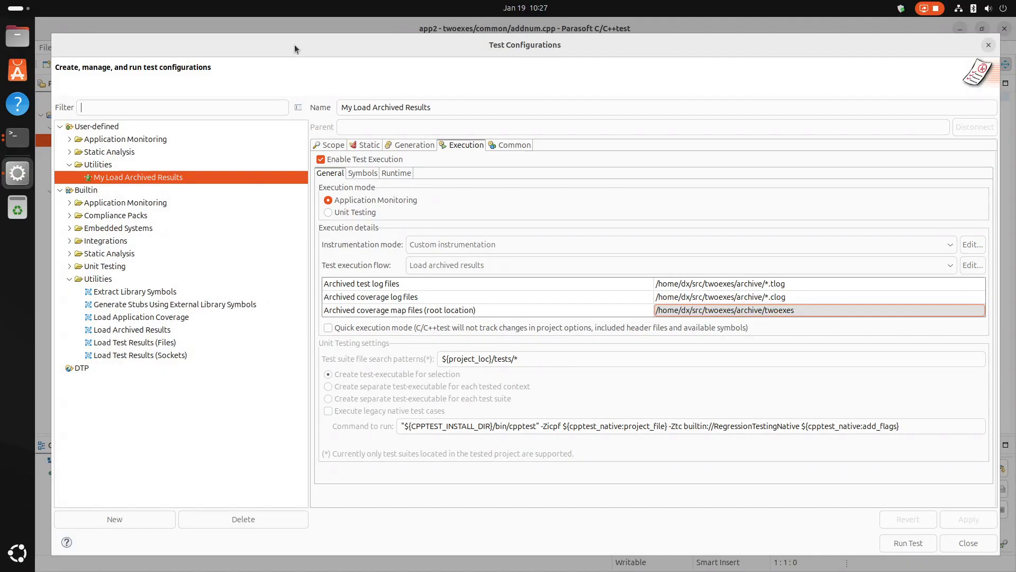
Close the test configurations and test the twoexes project using the user-defined "My Load Archived Results" configuration.
left_click(969, 543)
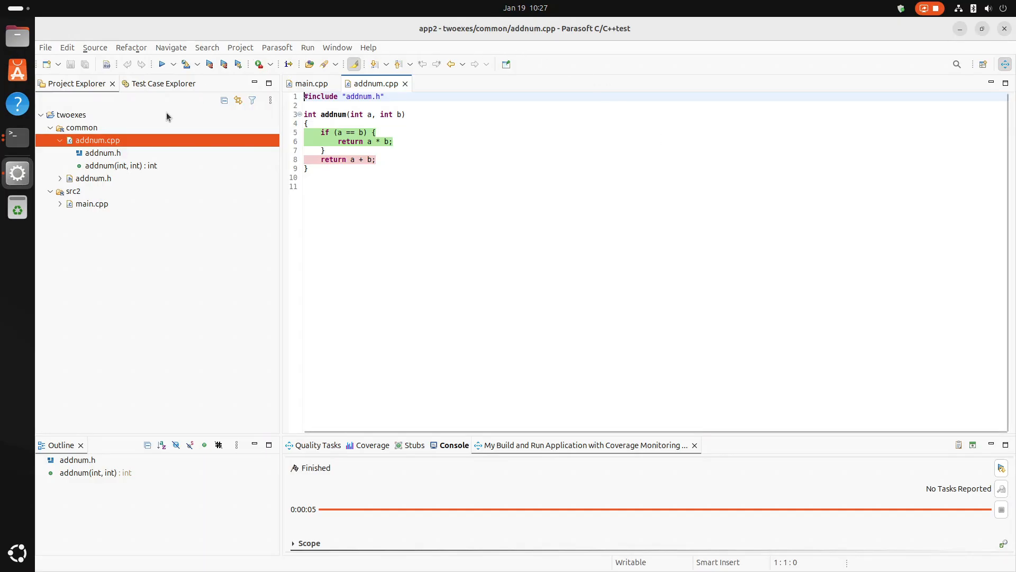
left_click(74, 115)
right_click(74, 116)
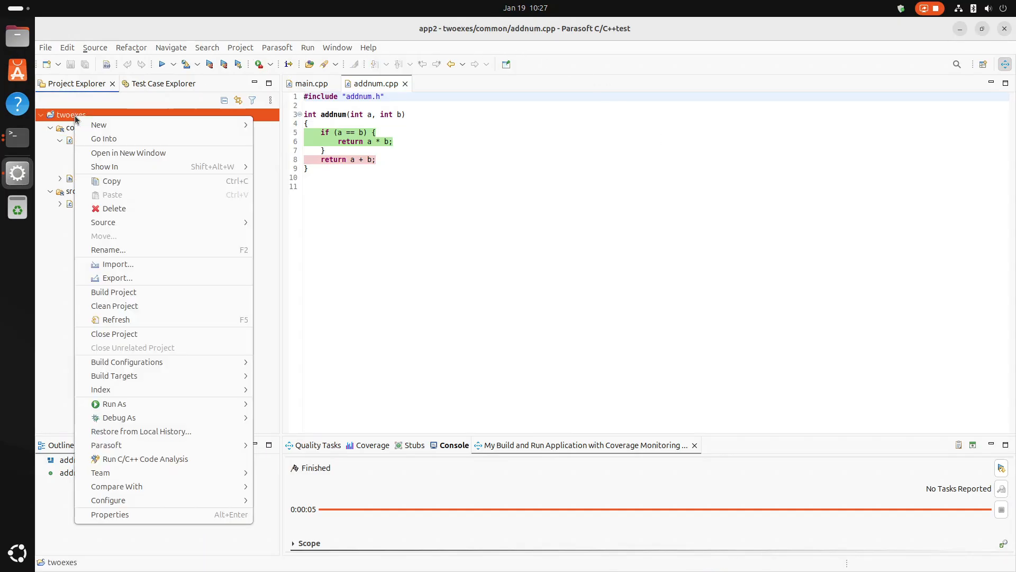
mouse_move(189, 446)
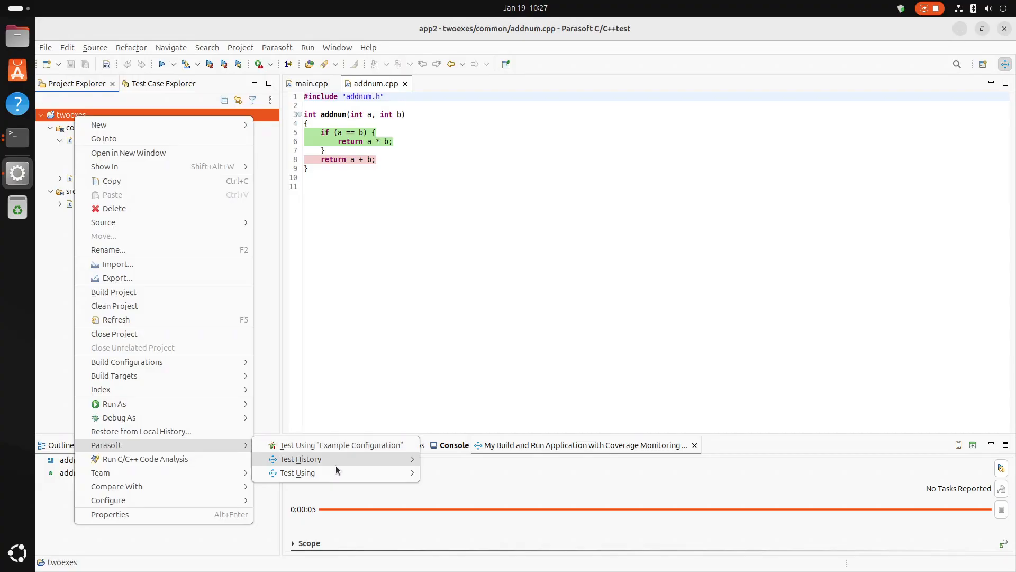
mouse_move(344, 468)
mouse_move(453, 472)
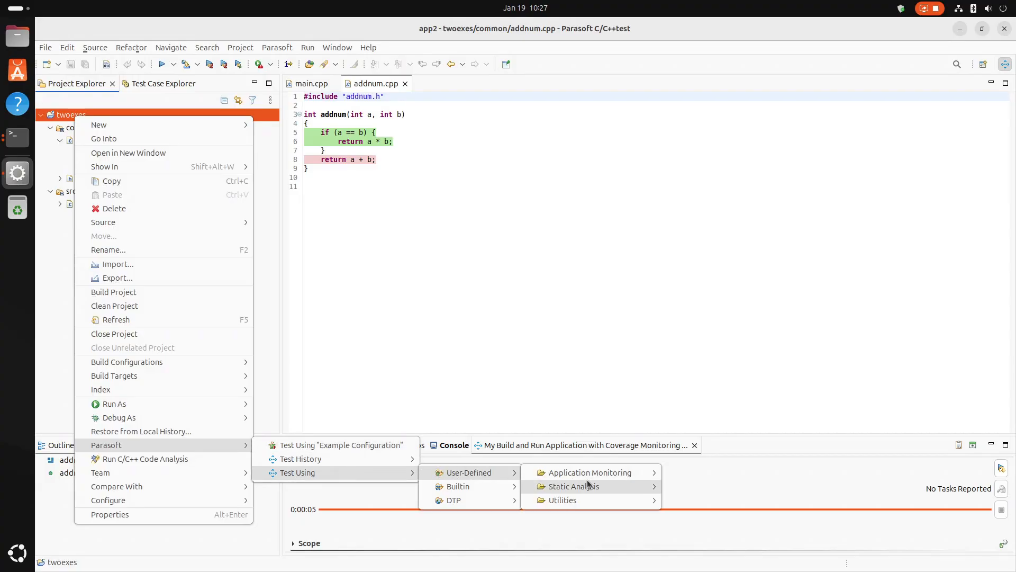
mouse_move(592, 477)
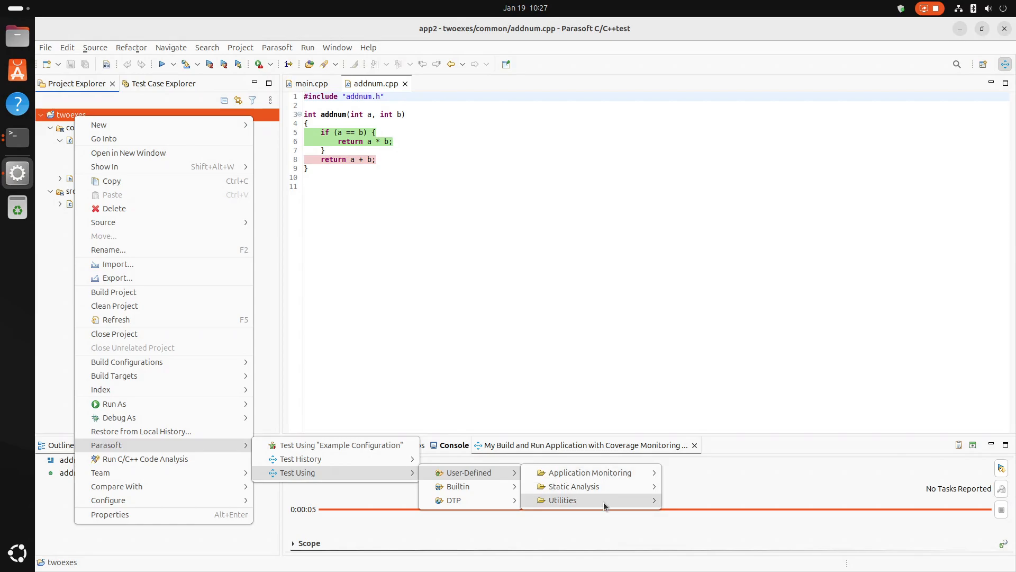
mouse_move(604, 502)
left_click(716, 501)
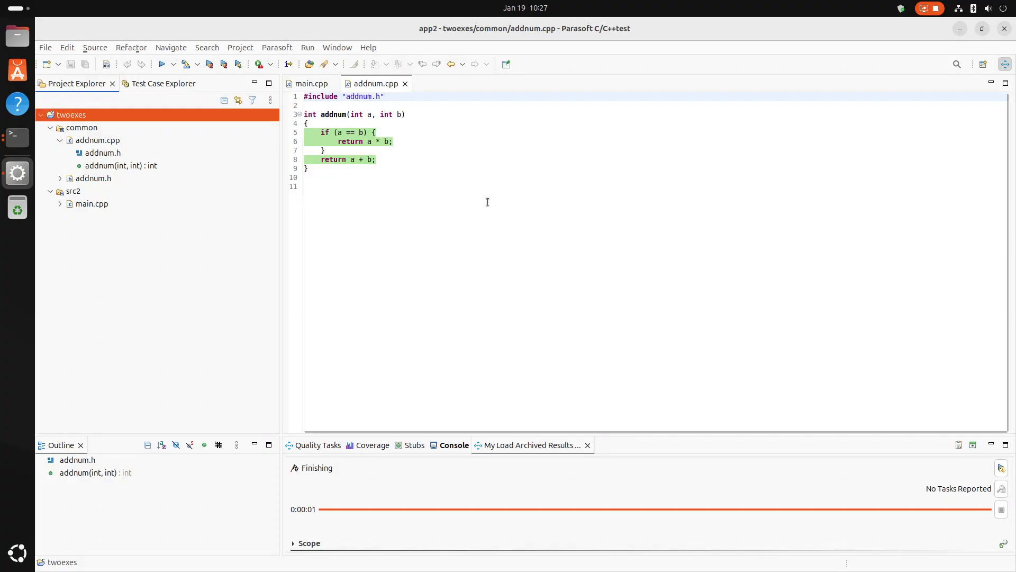
Examine the line coverage of twoexes, expanding the common and src2 folders down to addnum.cpp and main.cpp.
left_click(350, 444)
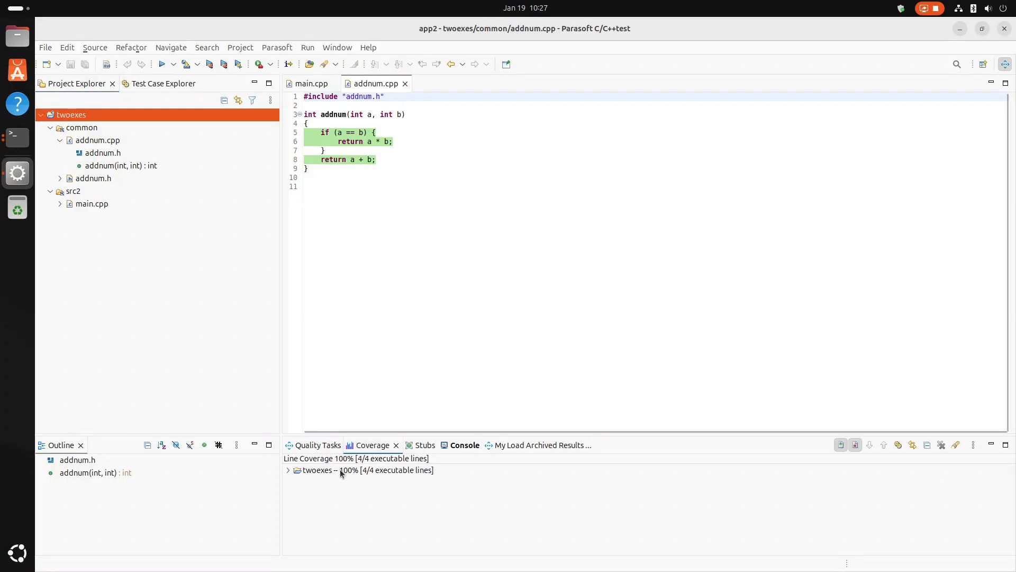
left_click(289, 472)
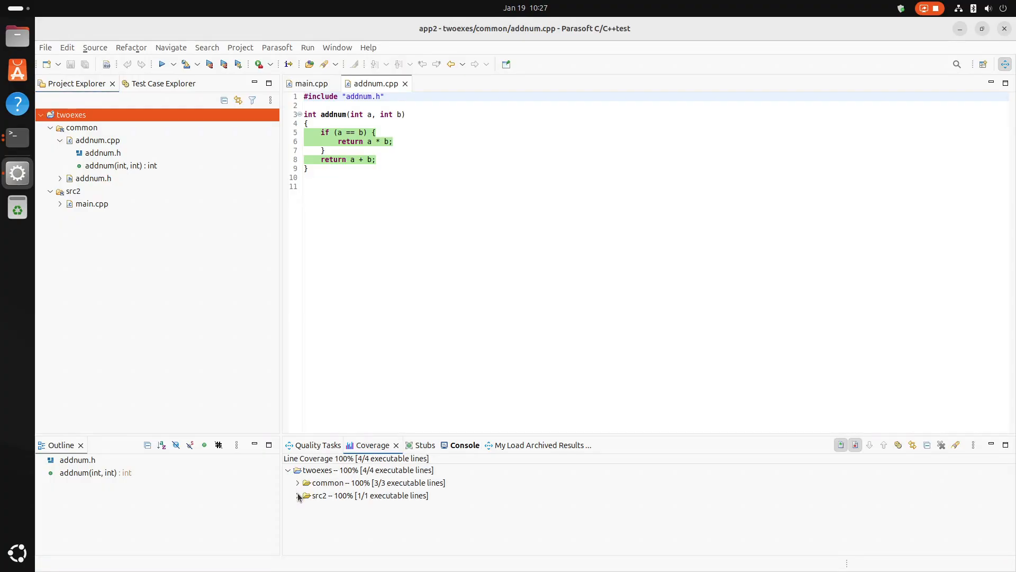
left_click(298, 495)
left_click(298, 483)
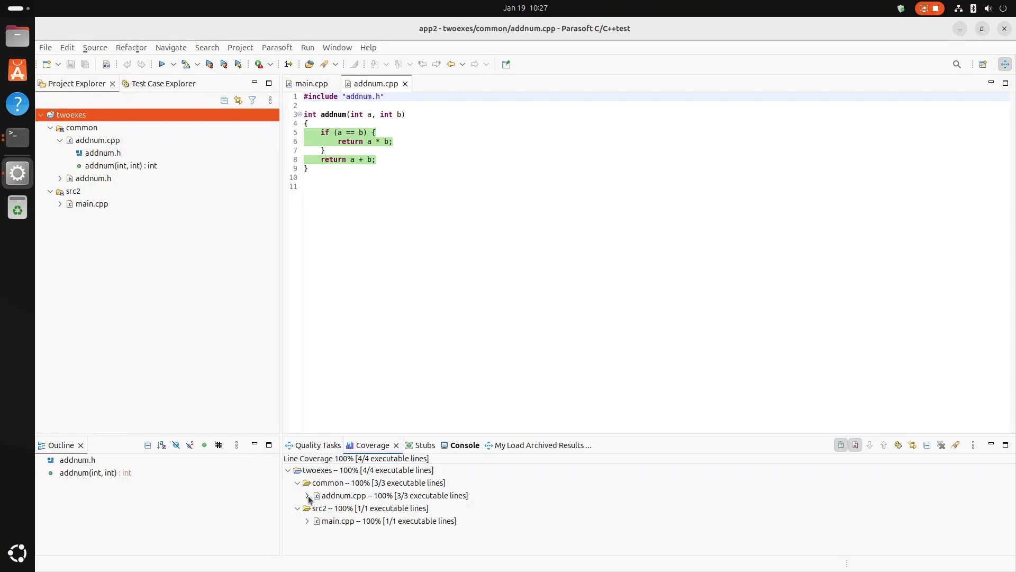
left_click(387, 497)
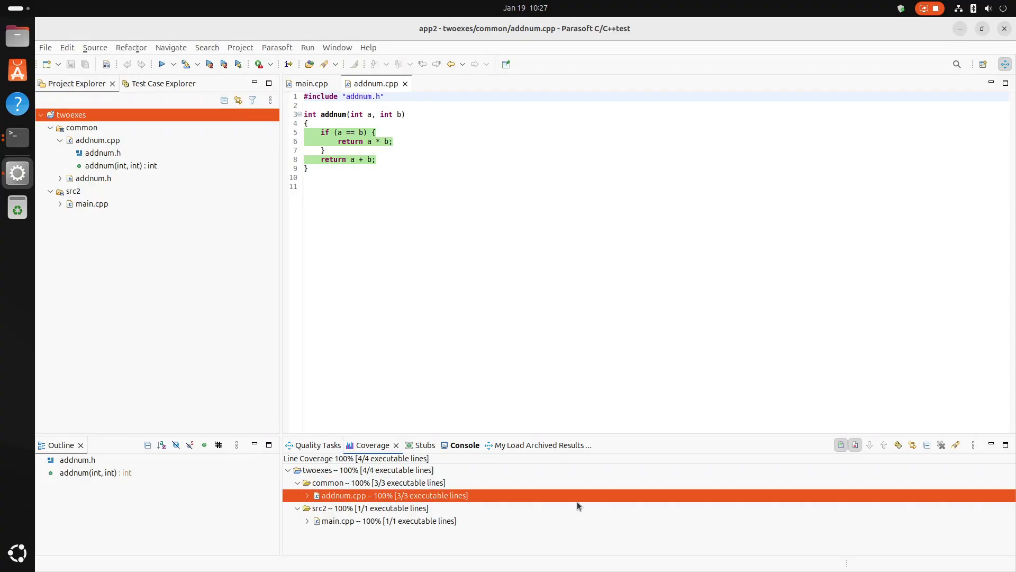
Set the report to include task details in the "HTML (C/C++test's Unit Testing details)" format and generate it for the loaded results.
left_click(541, 446)
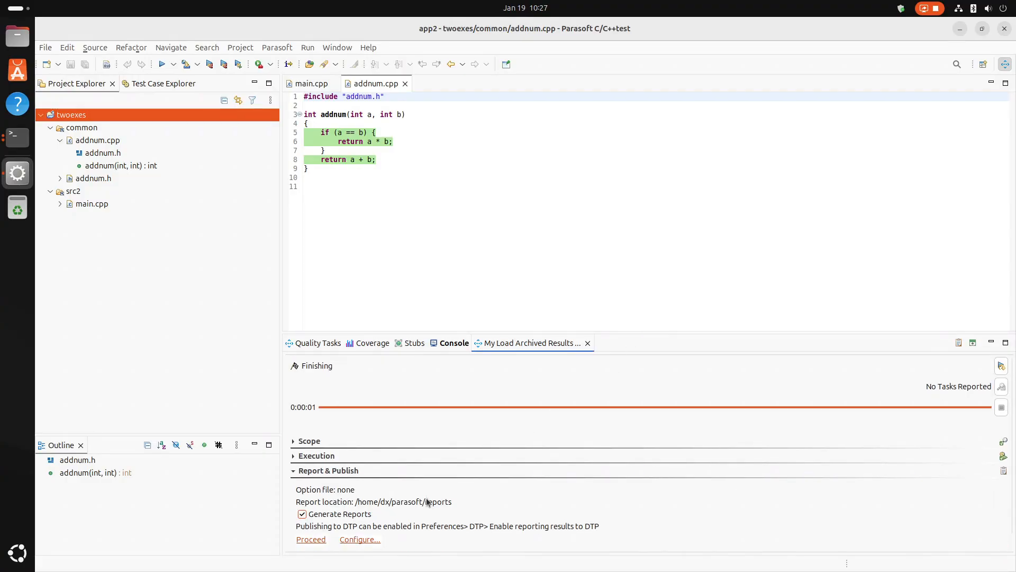
left_click(363, 539)
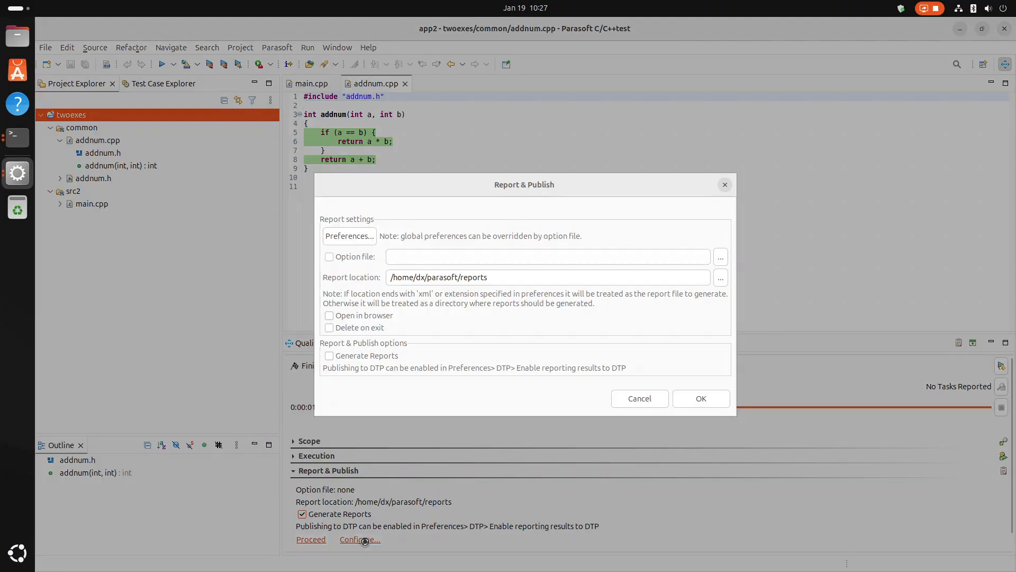
left_click(352, 236)
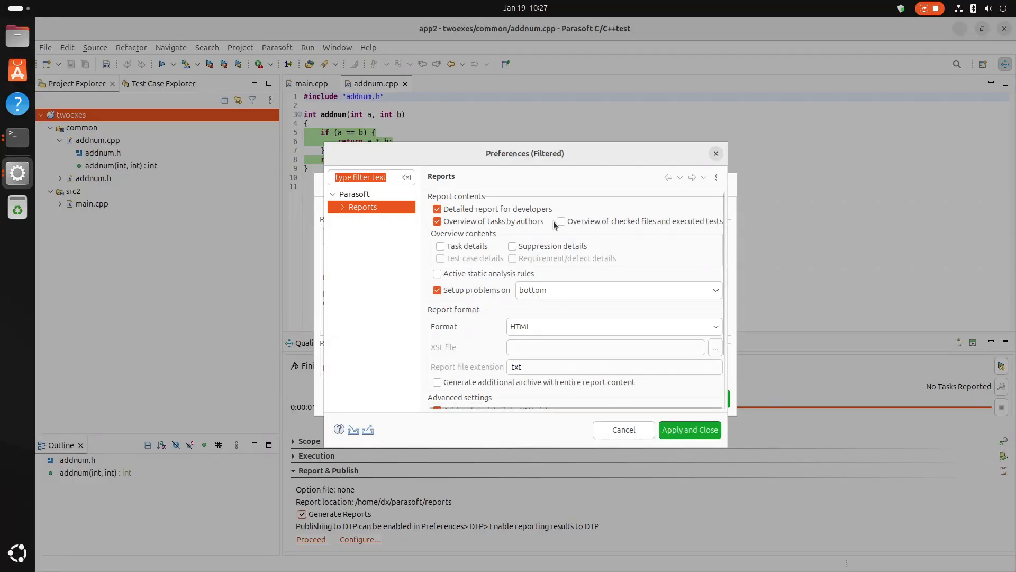
left_click(441, 246)
left_click(538, 327)
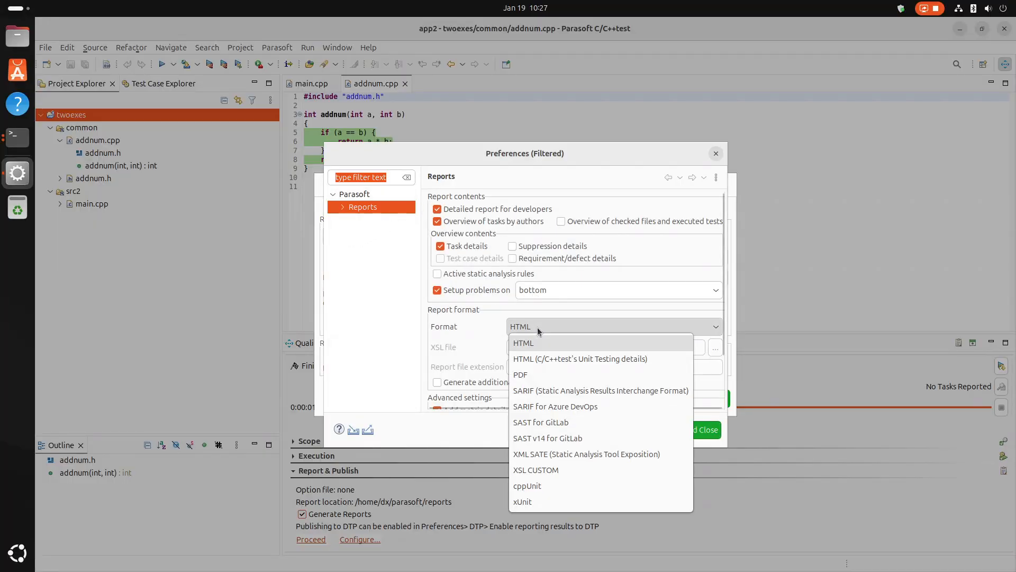
left_click(561, 361)
left_click(689, 429)
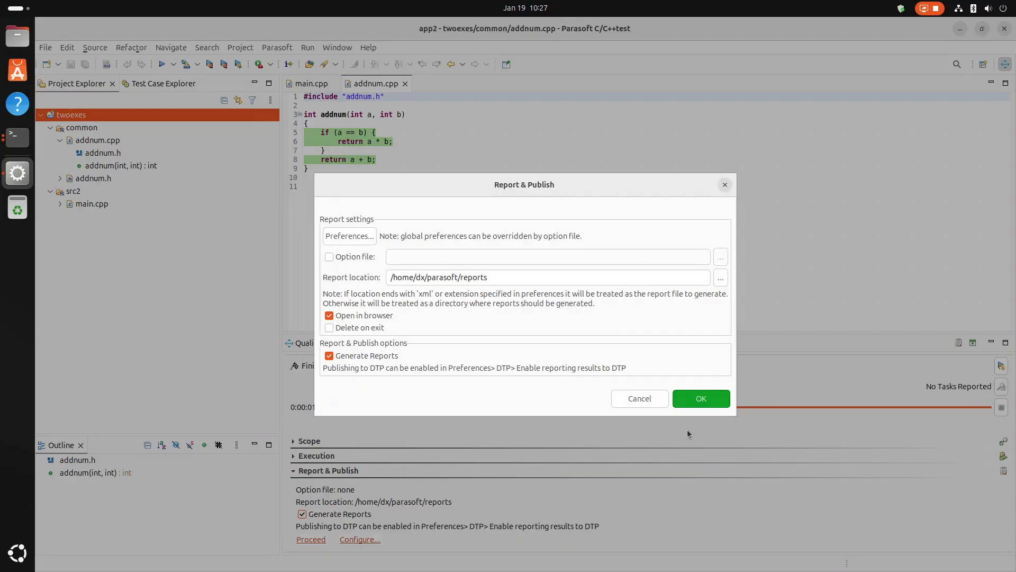
left_click(694, 405)
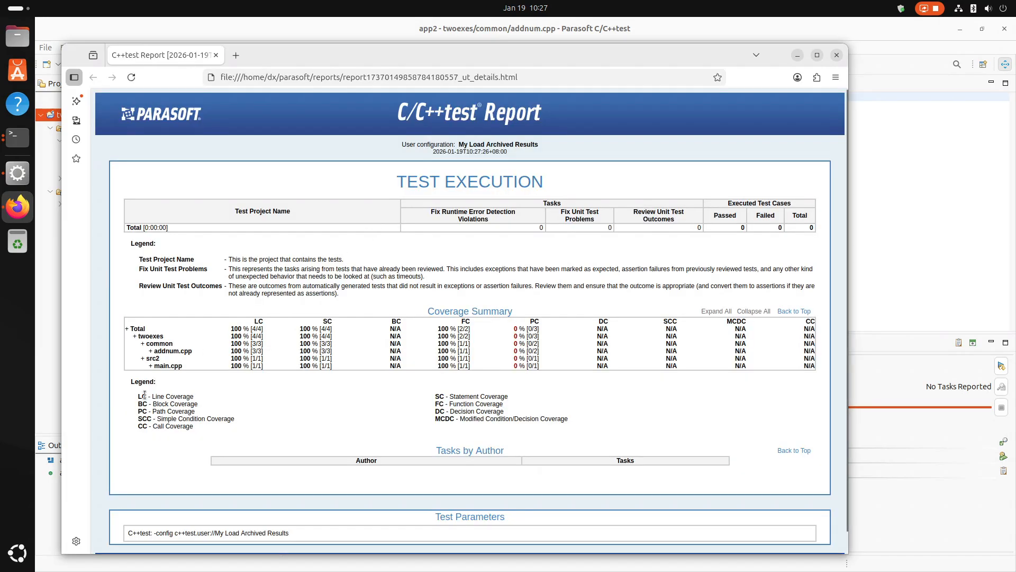
In the browser report's Coverage Summary, expand addnum.cpp and examine the line coverage of addnum(int, int).
left_click(151, 352)
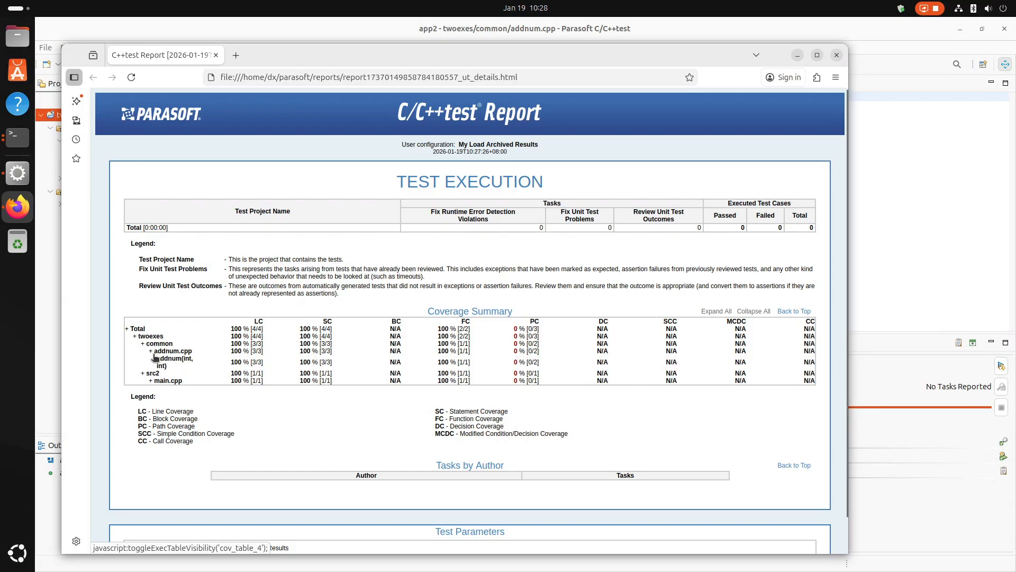
left_click_drag(231, 366, 268, 362)
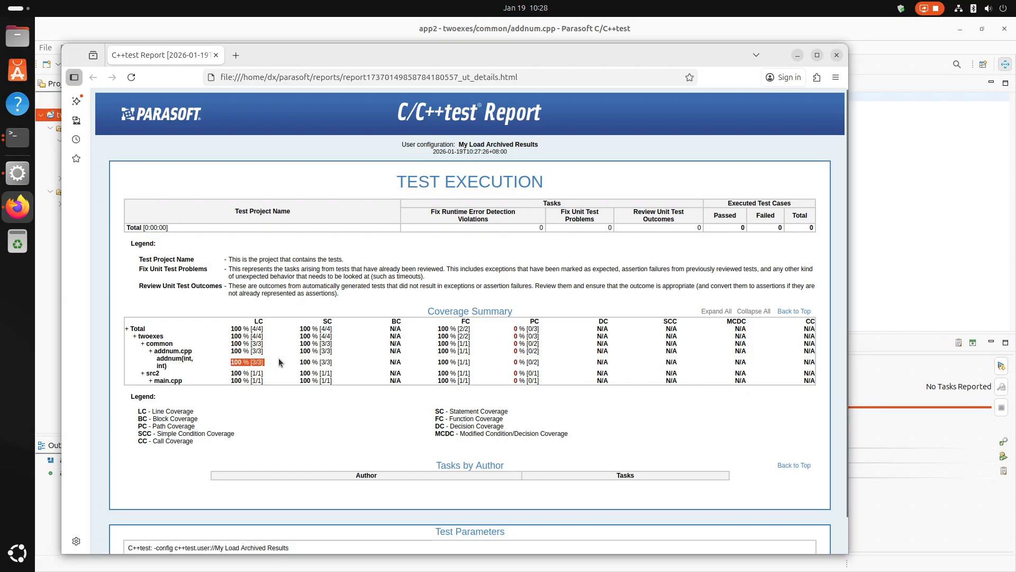